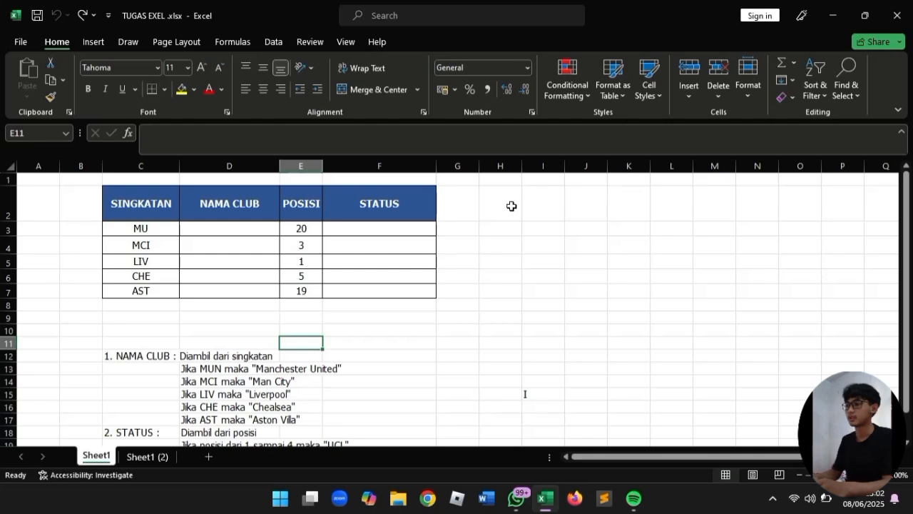
- Review the SINGKATAN, NAMA CLUB, POSISI and STATUS columns and the written rules below the table for filling club names and statuses
click(307, 274)
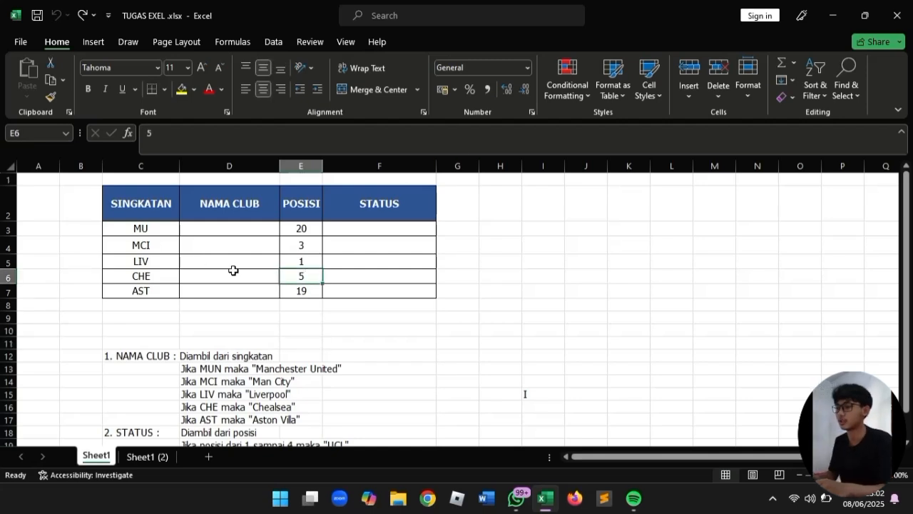
scroll(233, 270, down, 2)
scroll(233, 270, up, 1)
scroll(234, 270, down, 3)
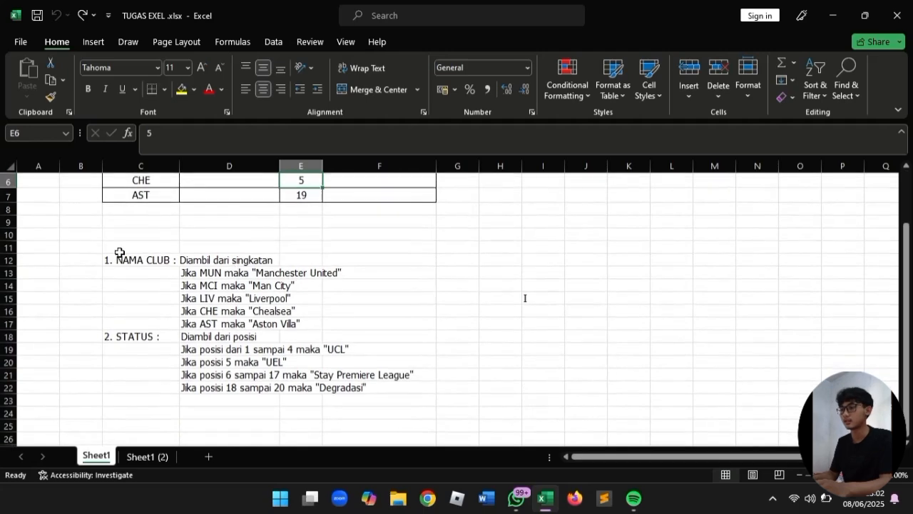
click(112, 259)
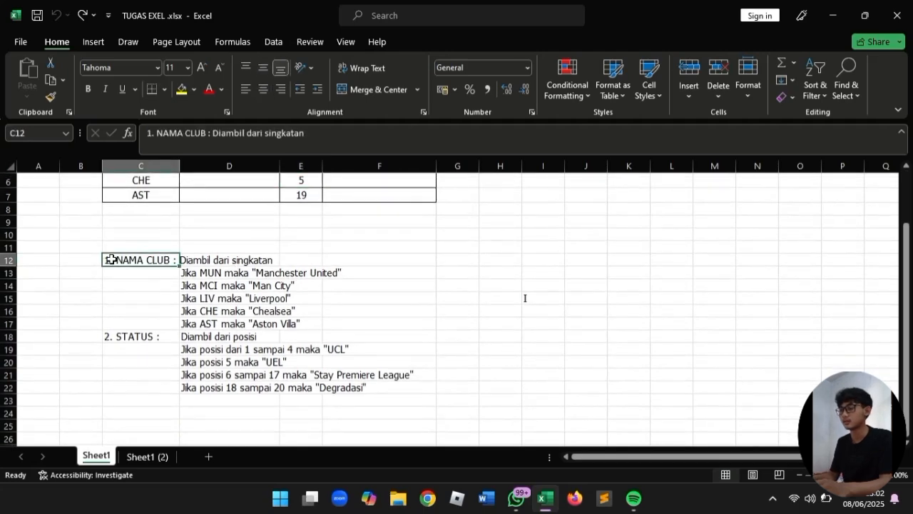
click(205, 262)
scroll(205, 262, up, 2)
scroll(205, 262, down, 2)
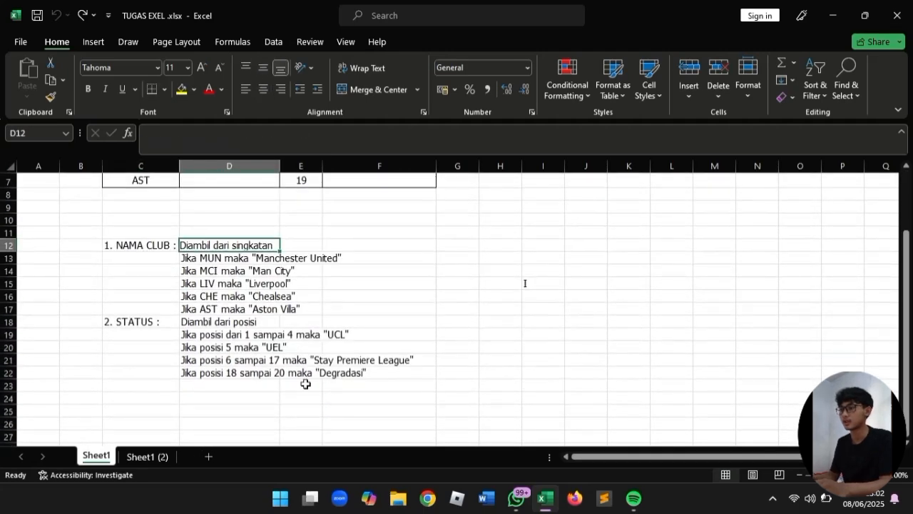
scroll(188, 284, up, 2)
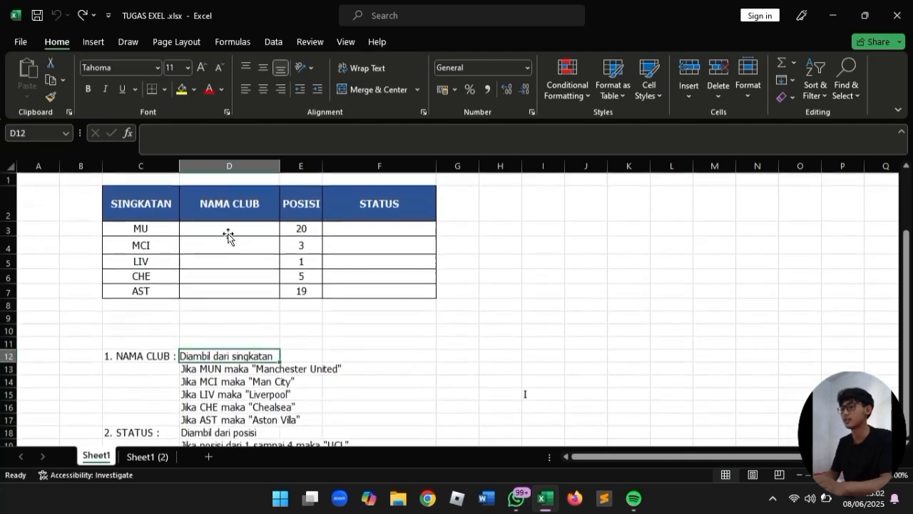
click(229, 232)
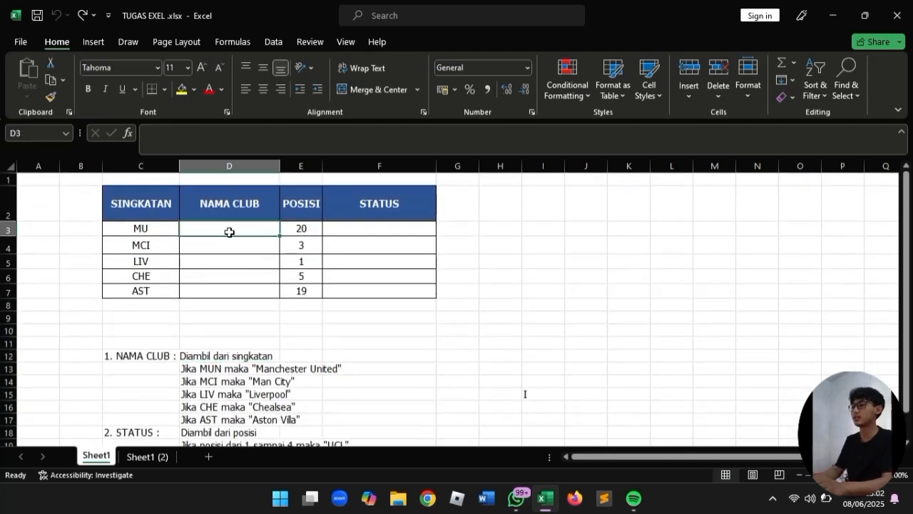
click(381, 233)
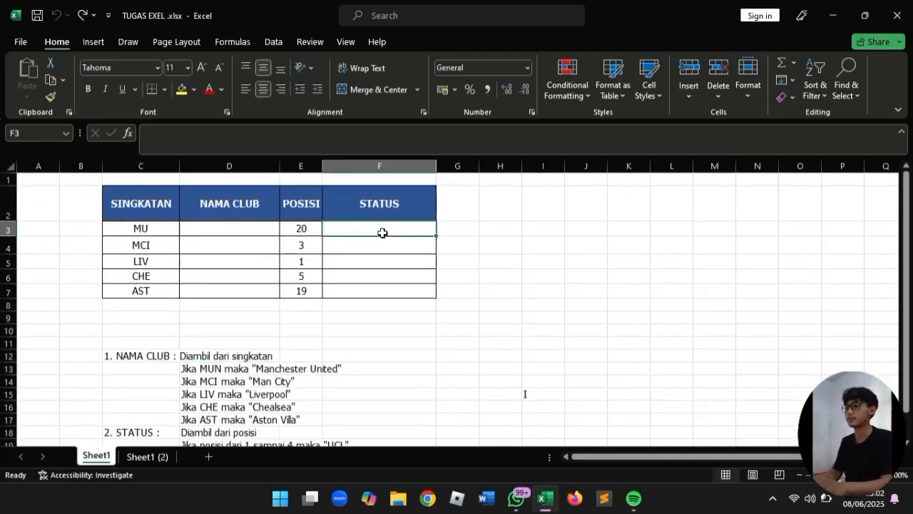
scroll(279, 310, down, 1)
scroll(278, 311, up, 1)
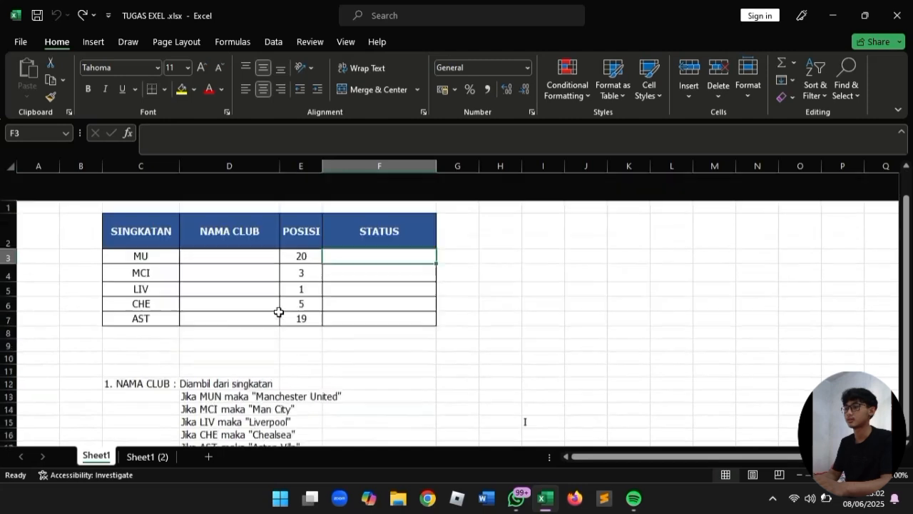
click(246, 204)
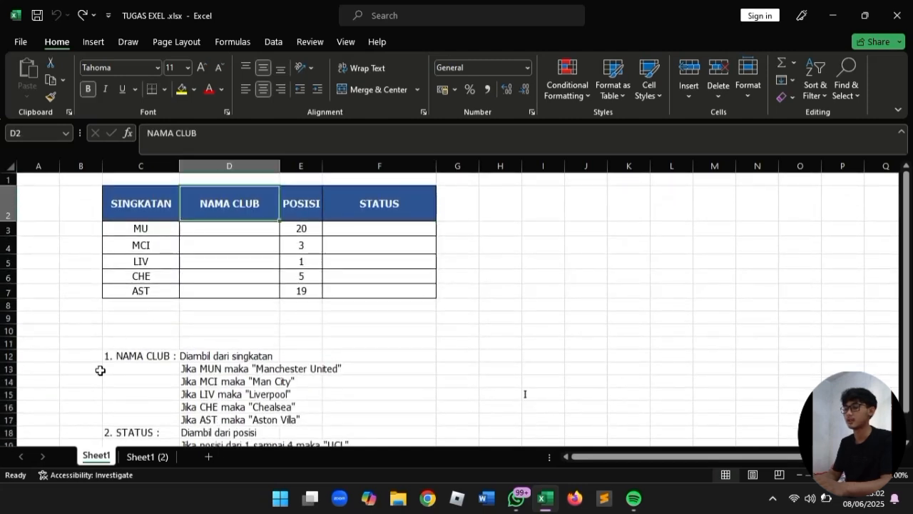
click(126, 356)
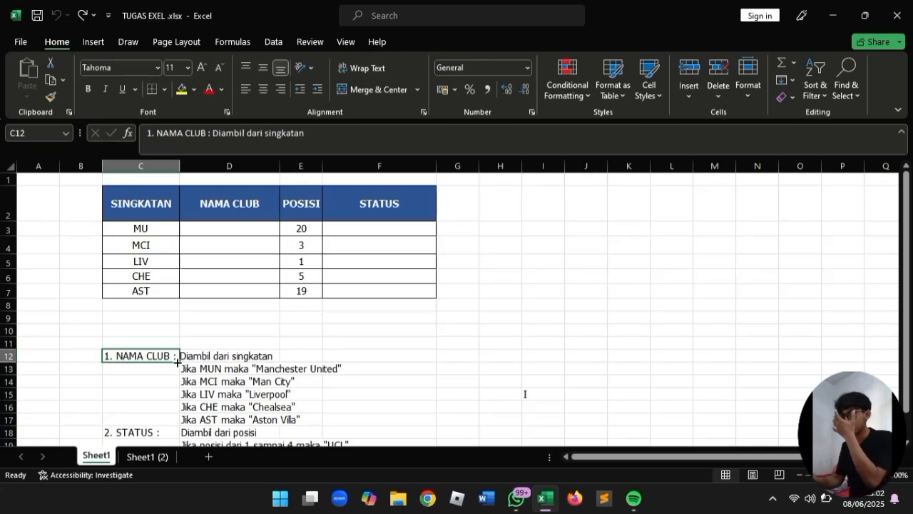
click(145, 204)
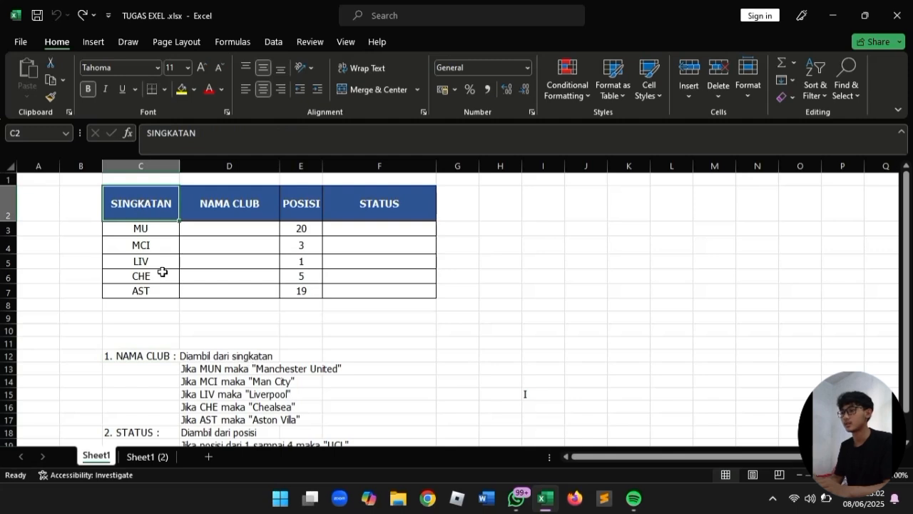
- Change the abbreviation in the Manchester United rule in D13 to MU so it matches the table
click(214, 371)
double_click(214, 371)
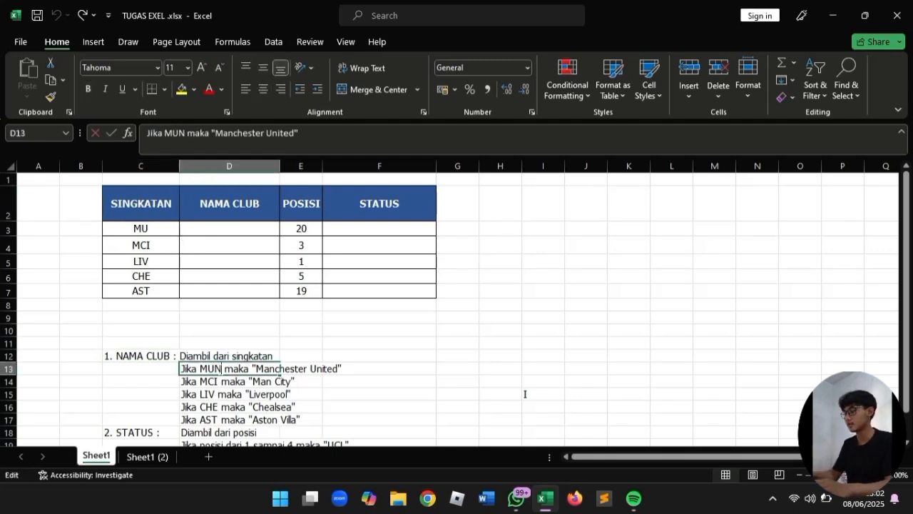
key(BackSpace)
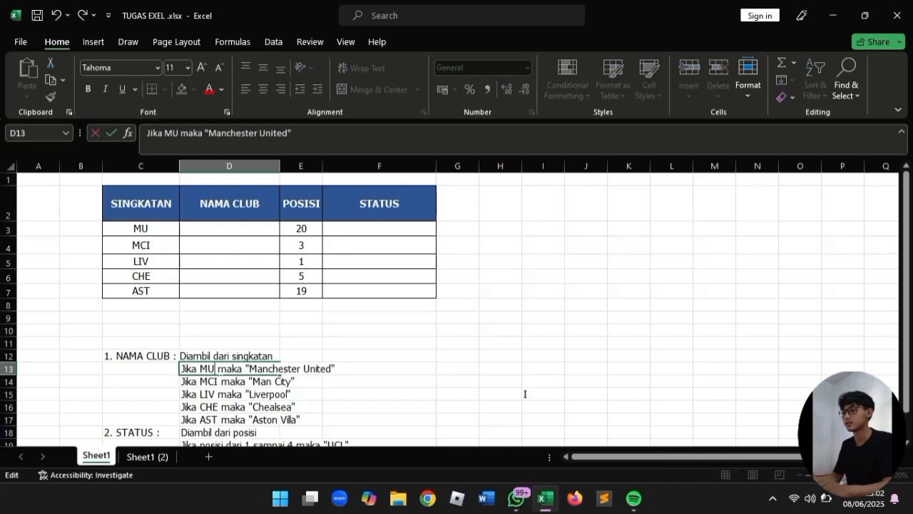
click(219, 394)
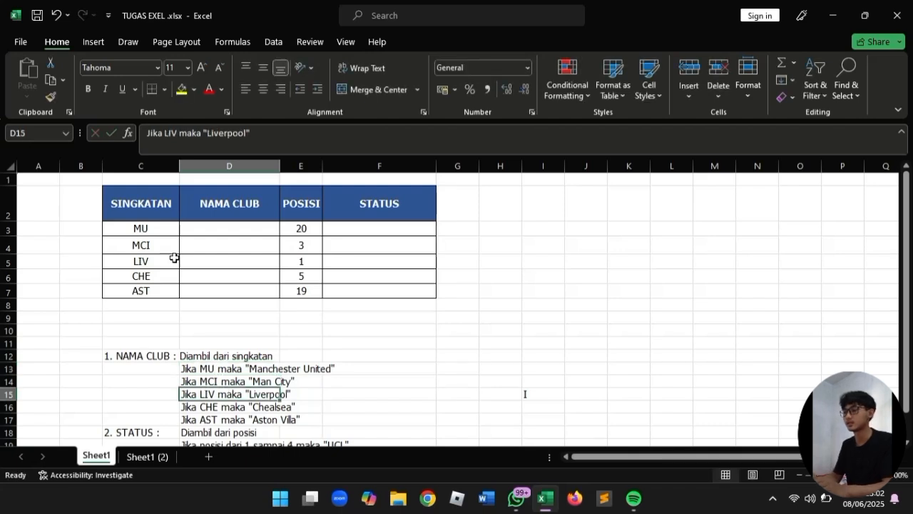
- Compare the club-name rules in D13 to D17 with the abbreviations and the empty NAMA CLUB cells of the table
click(222, 369)
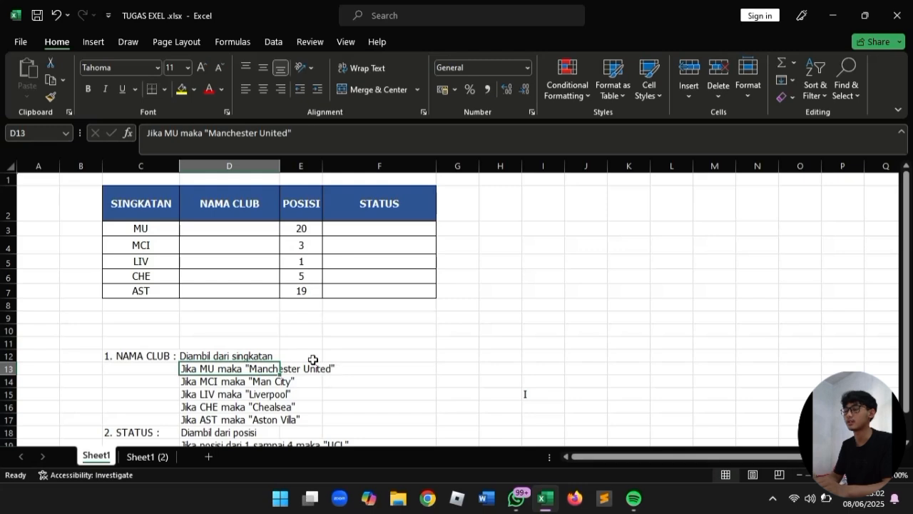
click(162, 230)
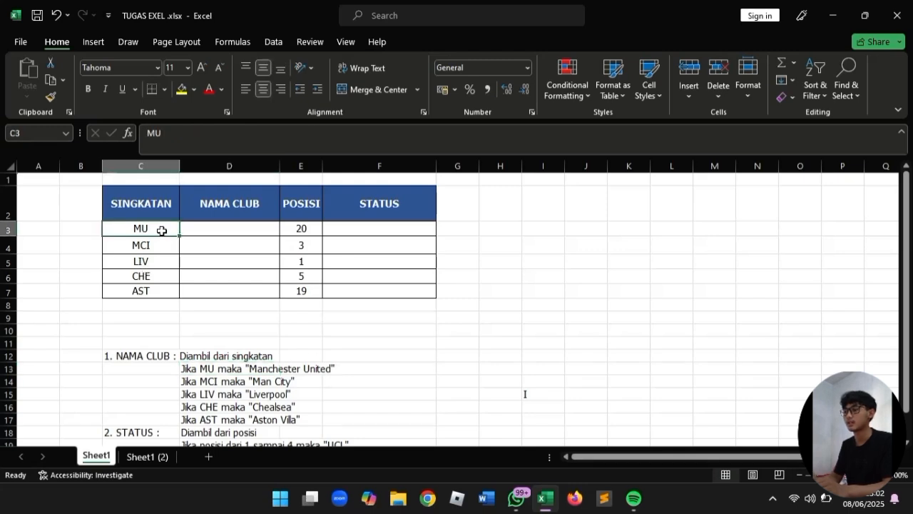
click(238, 233)
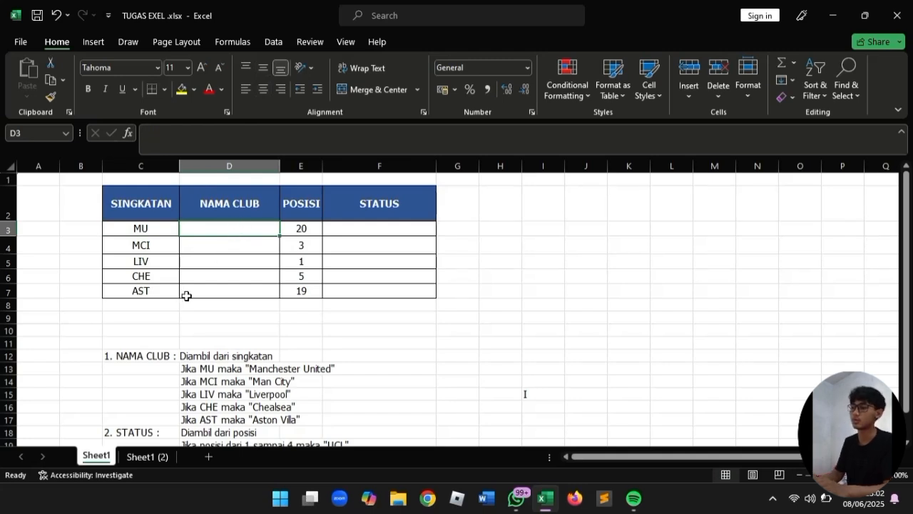
click(152, 244)
click(220, 245)
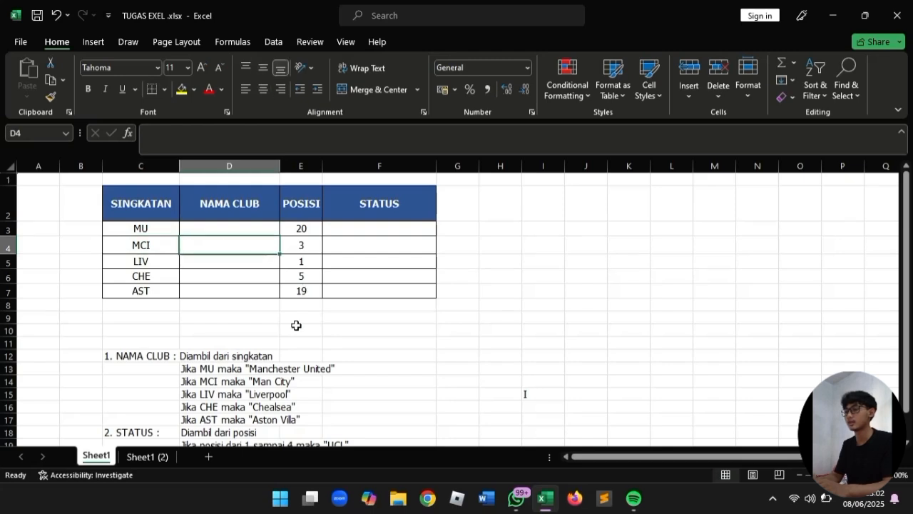
scroll(296, 325, down, 1)
scroll(296, 325, up, 1)
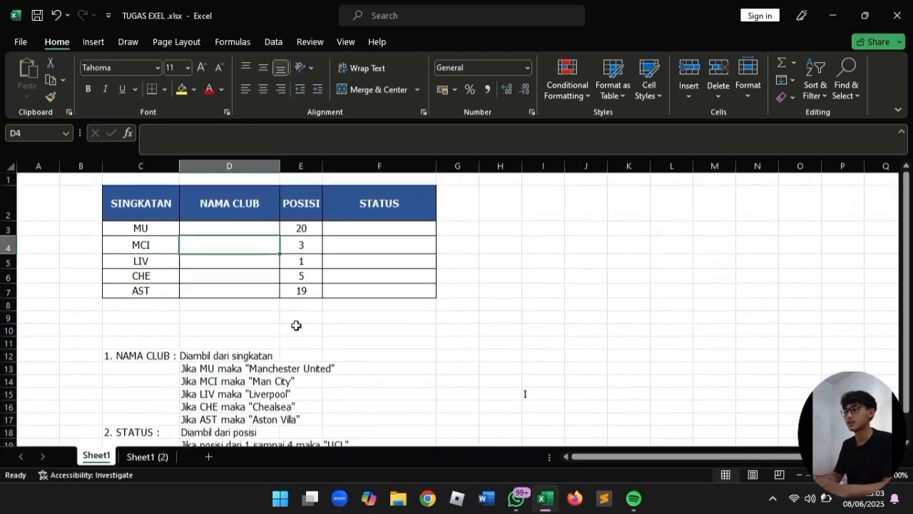
click(245, 231)
scroll(245, 230, down, 1)
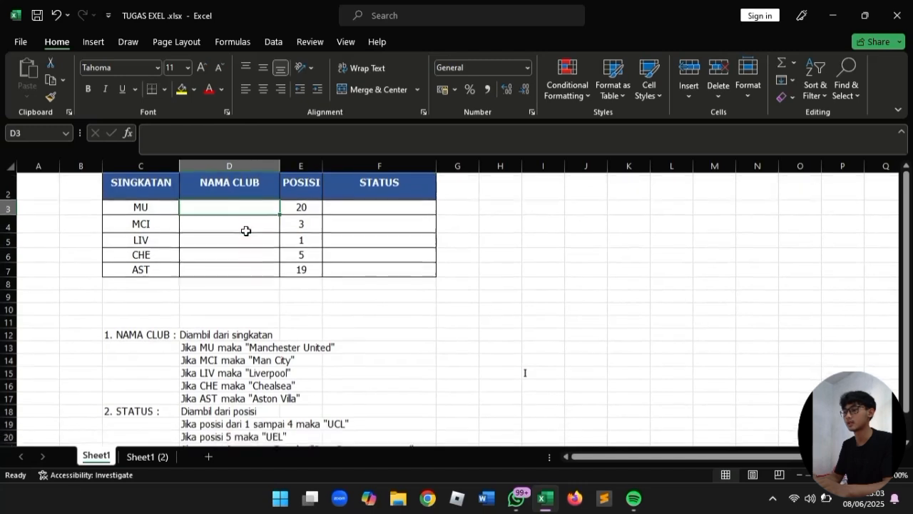
click(227, 355)
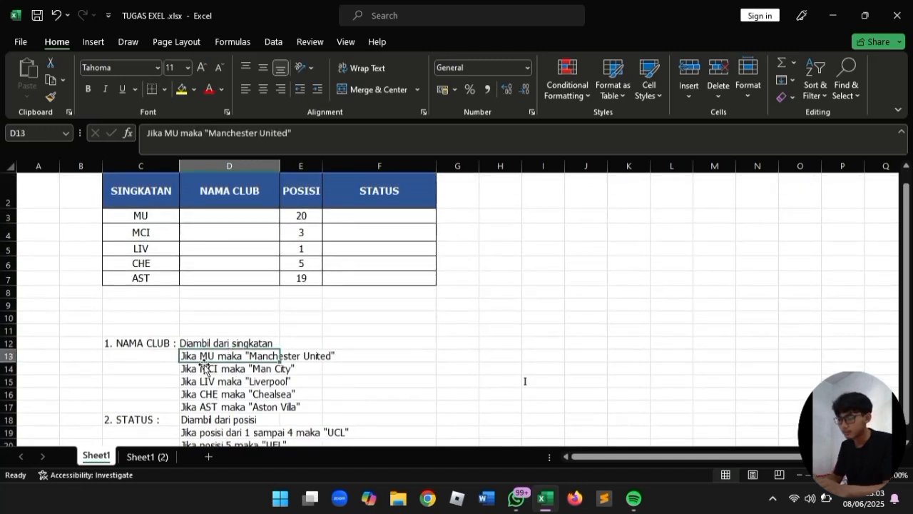
click(222, 406)
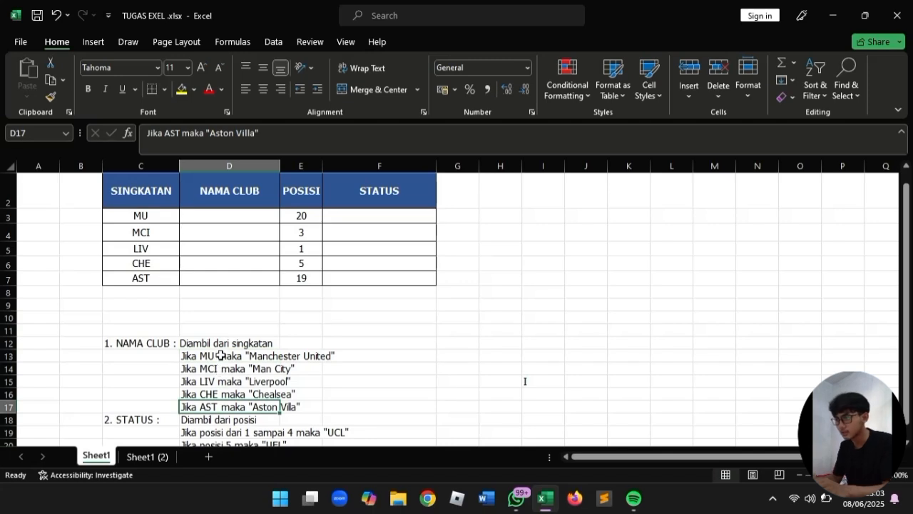
click(221, 355)
drag(218, 362, 214, 370)
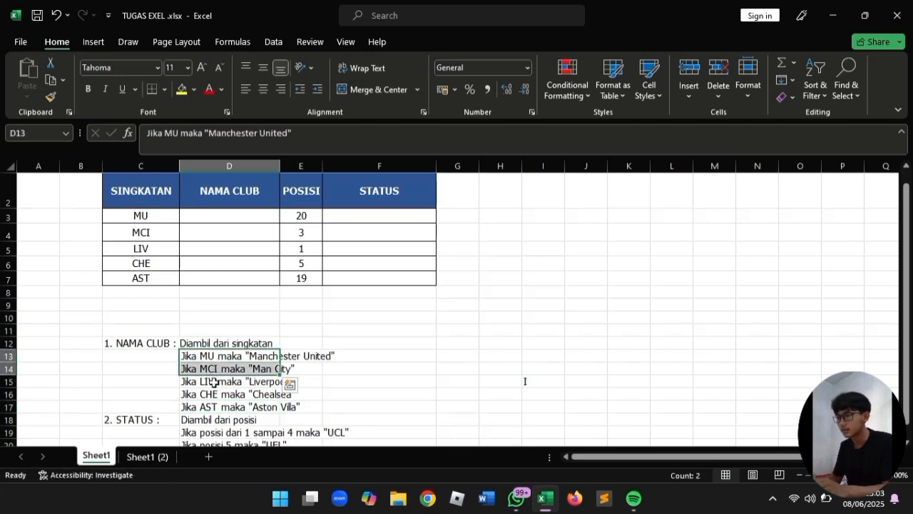
click(210, 380)
click(212, 392)
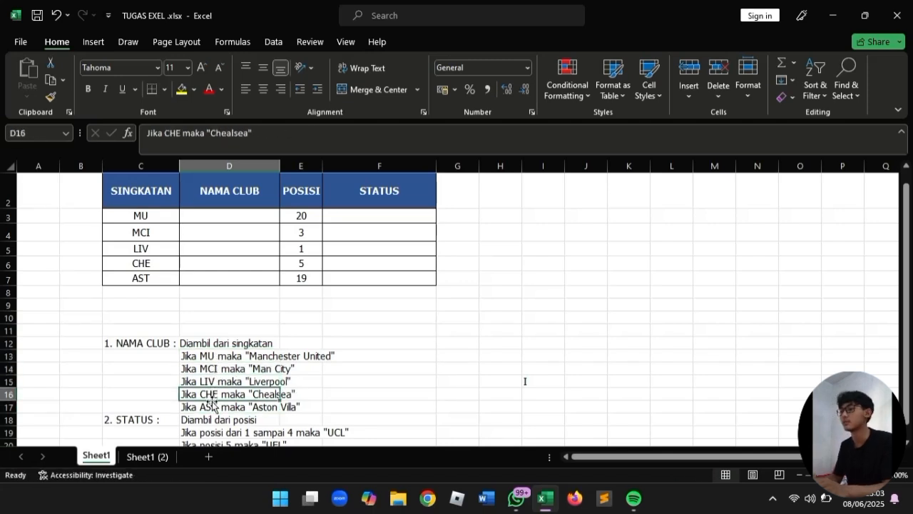
- Start an IF formula in D3 with the logical test C3="MU"
click(214, 212)
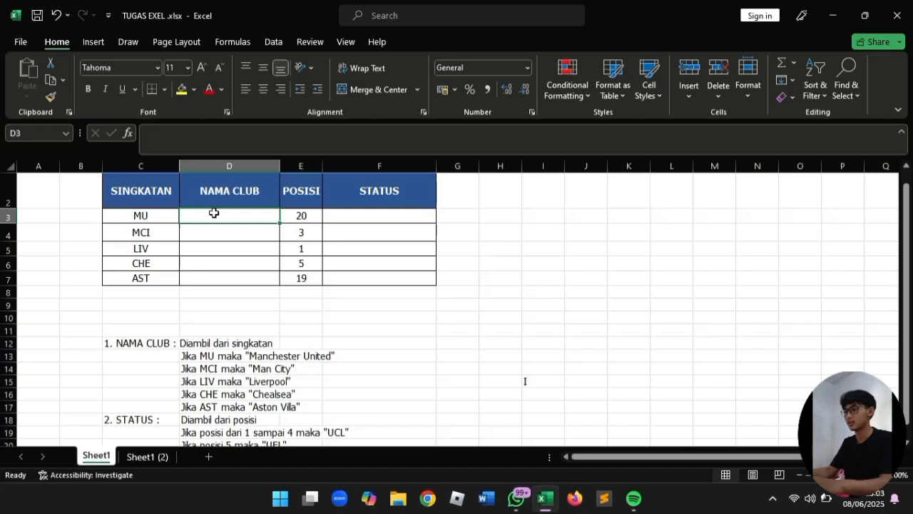
text(=if)
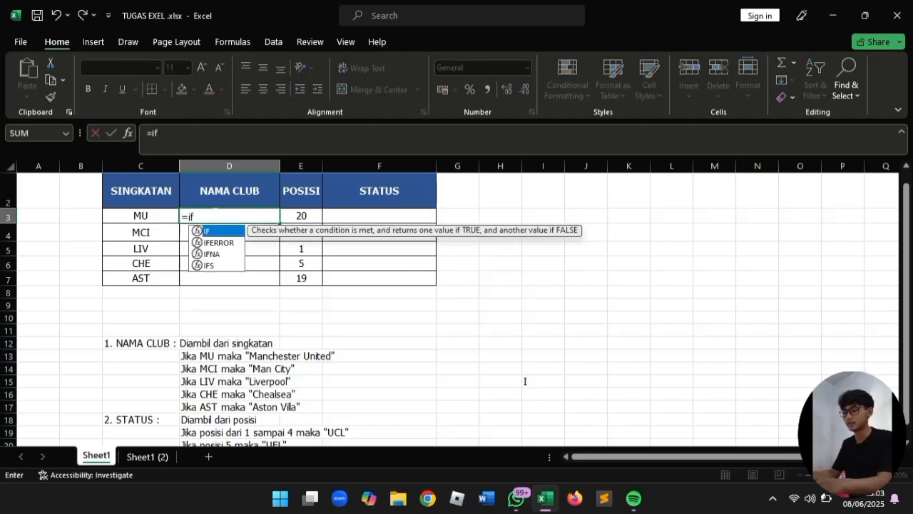
key(Tab)
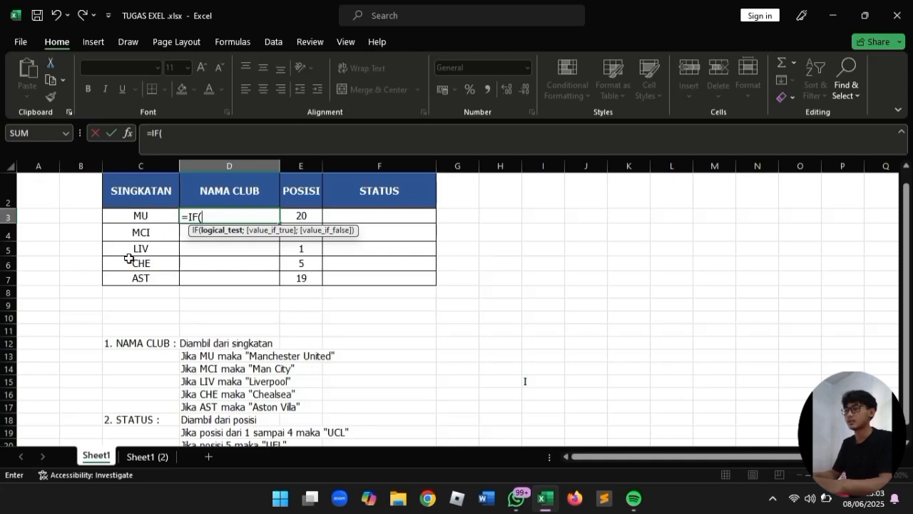
click(133, 216)
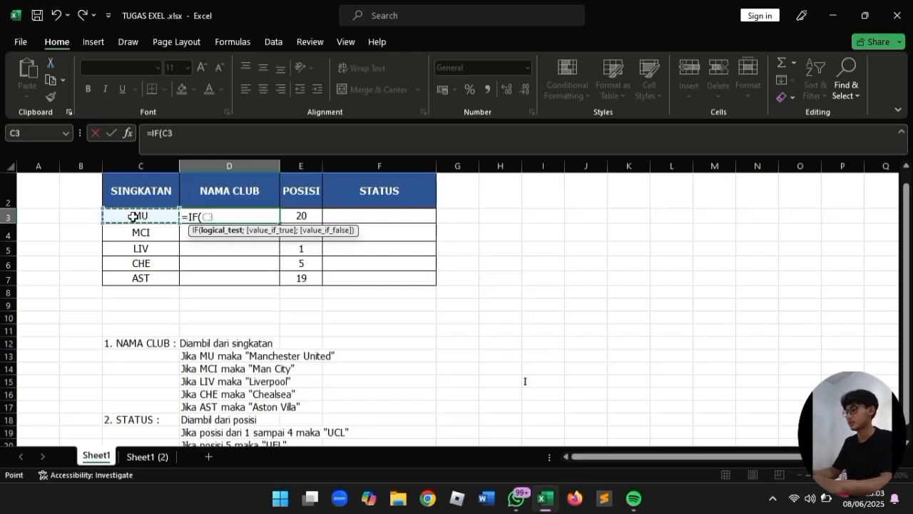
text(=)
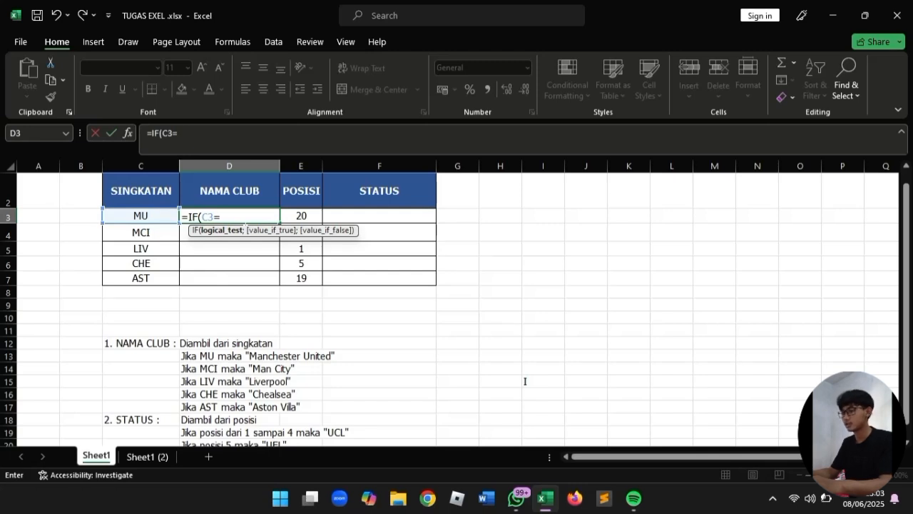
text(")
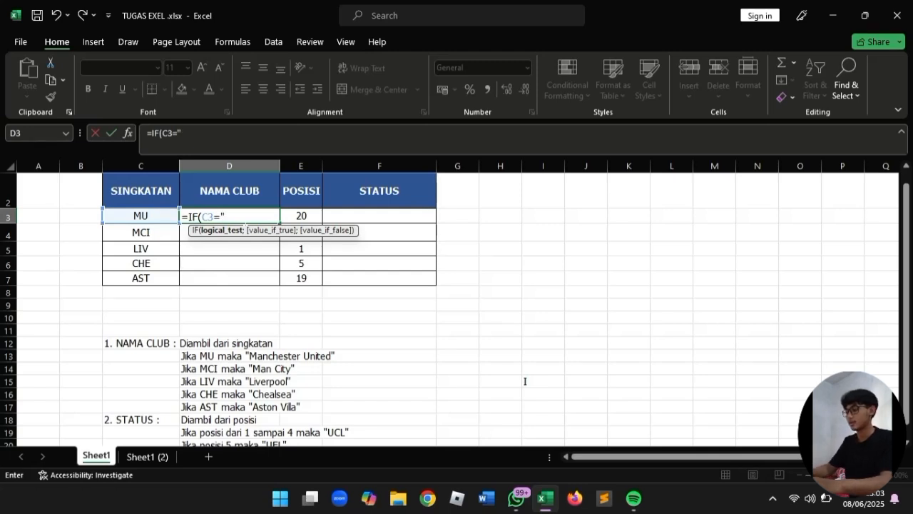
text(mu)
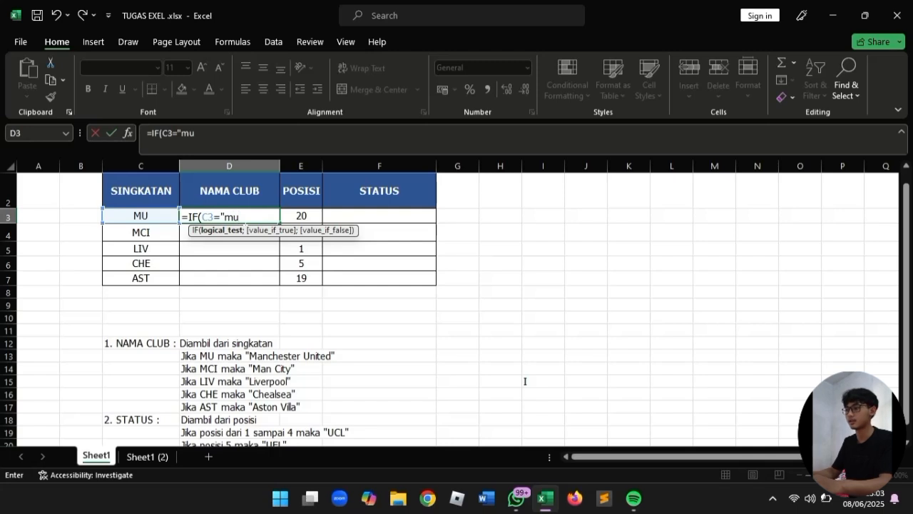
key(BackSpace)
key(BackSpace)
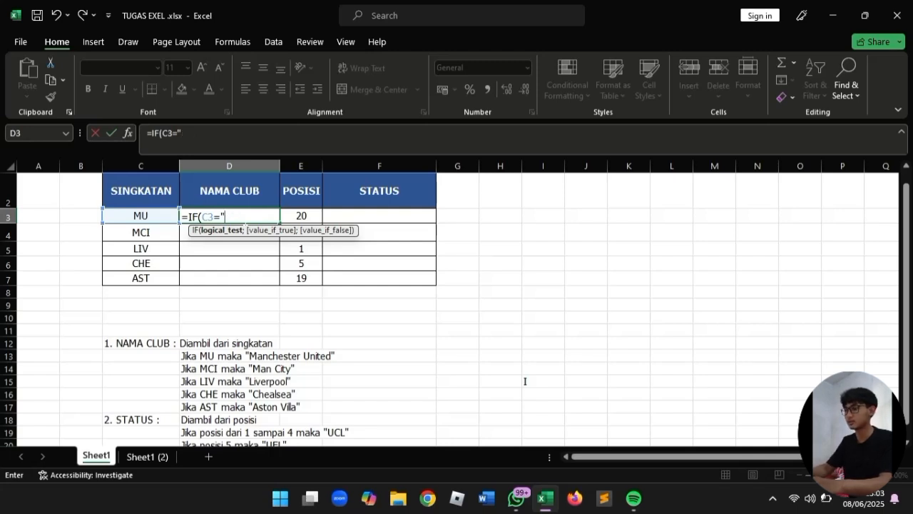
text(MU)
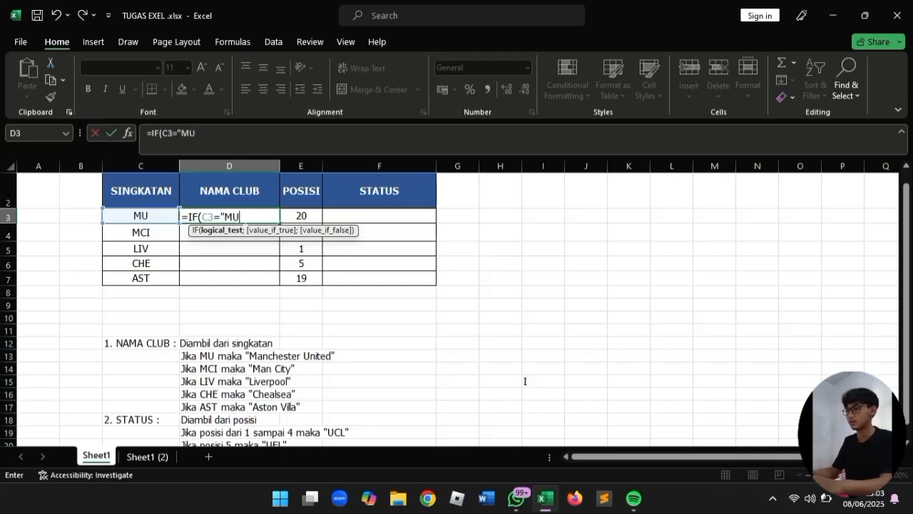
text(")
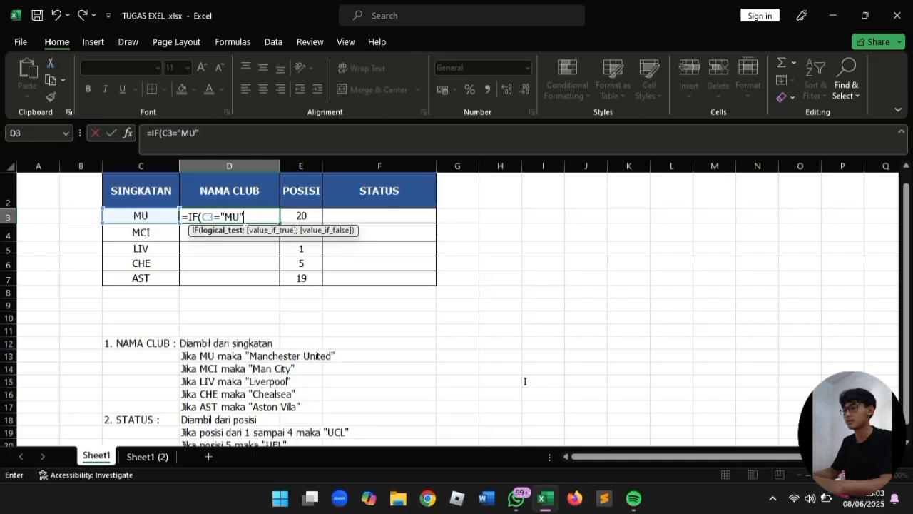
key(F2)
key(Left)
key(Left)
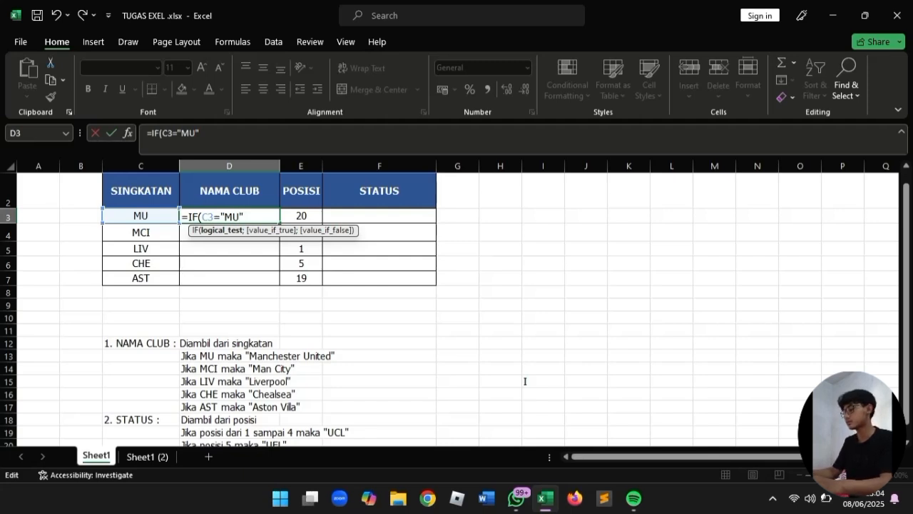
- Add "Manchester United" as the value if true in the D3 formula, followed by a semicolon for the false argument
text(;)
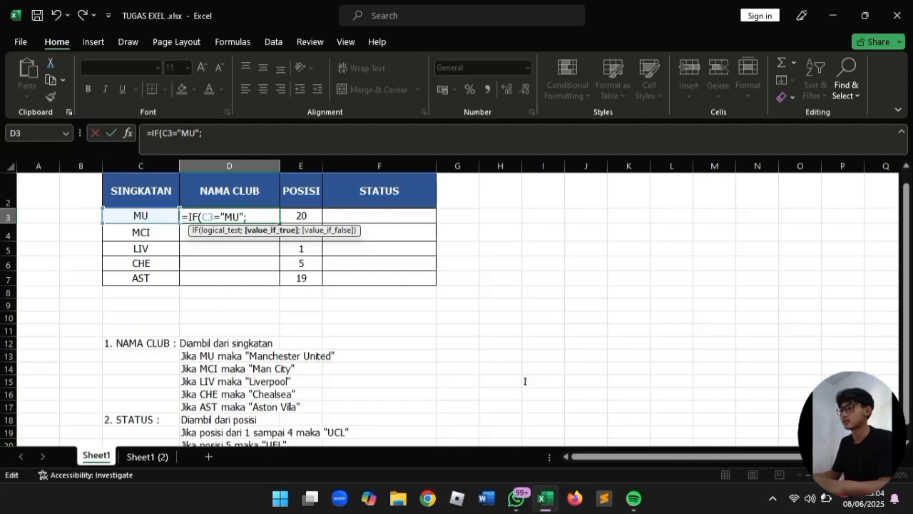
text(")
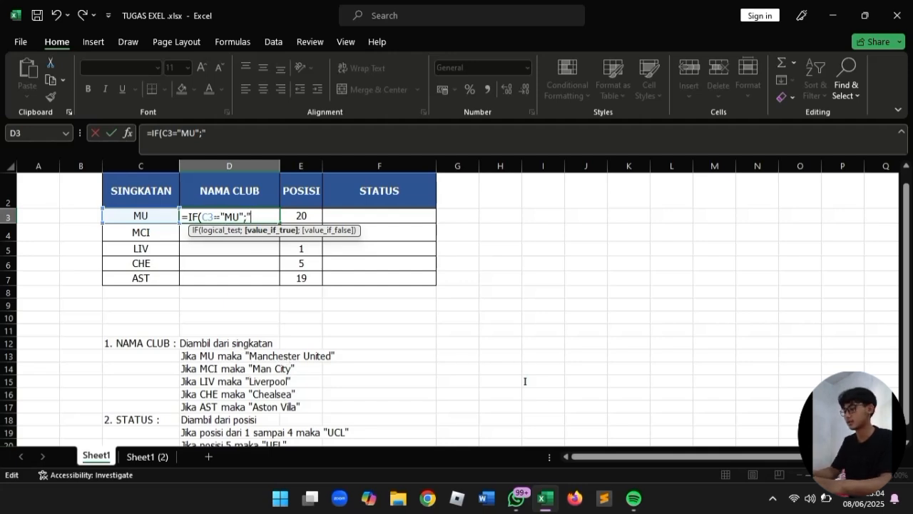
text(M)
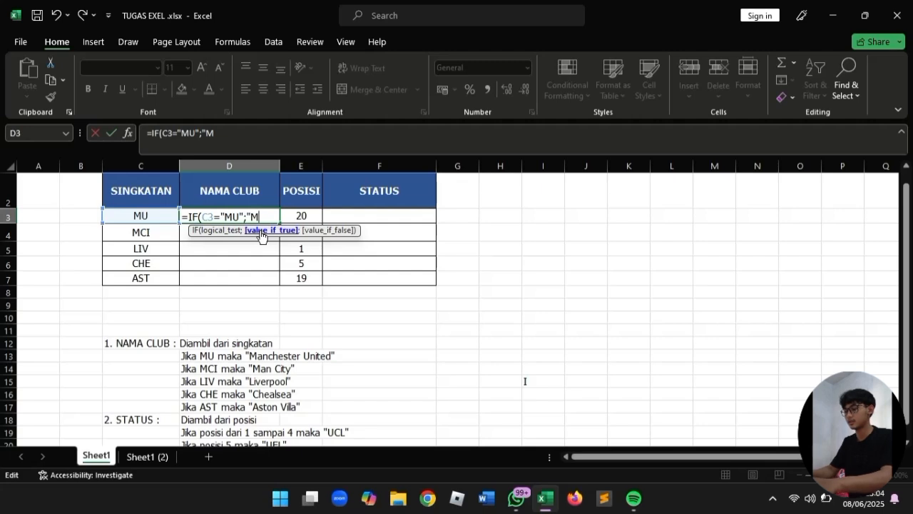
text(anchester)
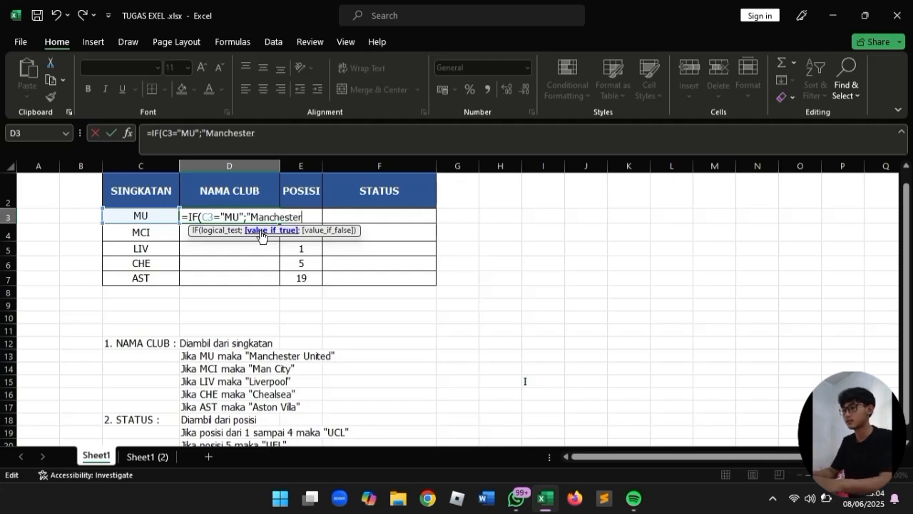
text( U)
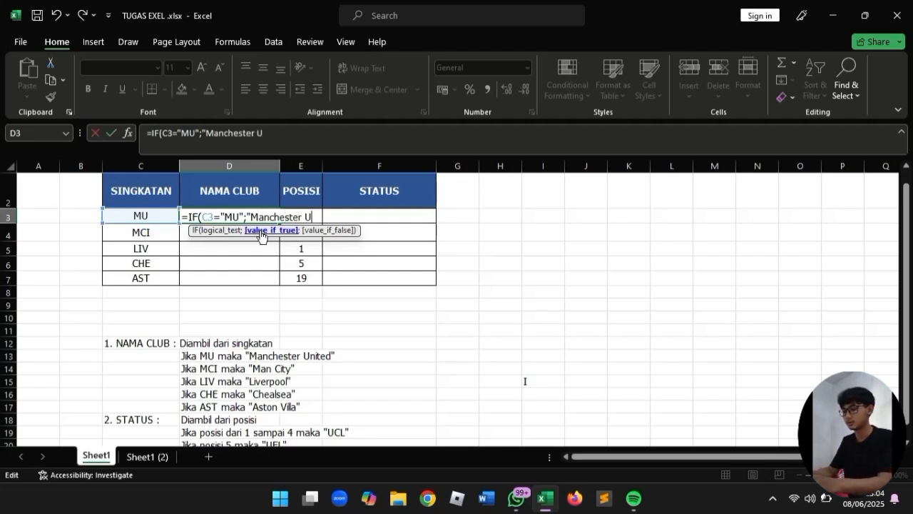
text(nited)
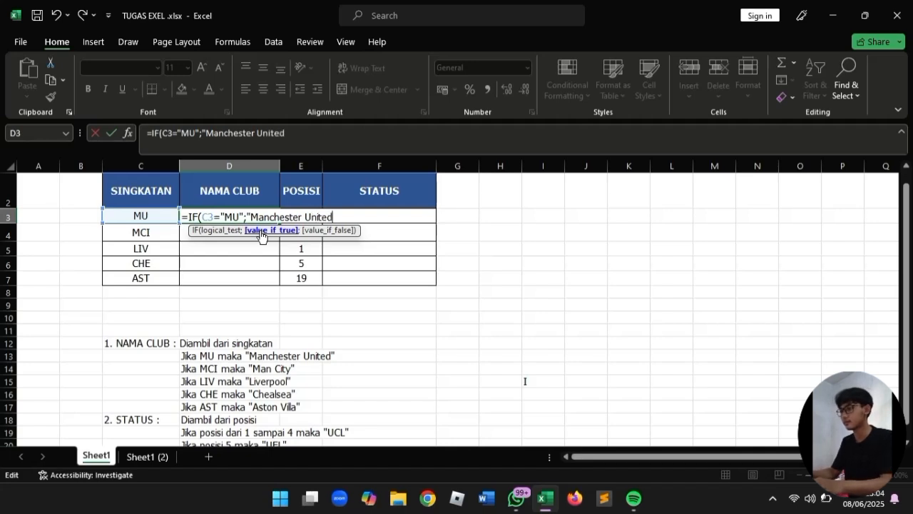
text(")
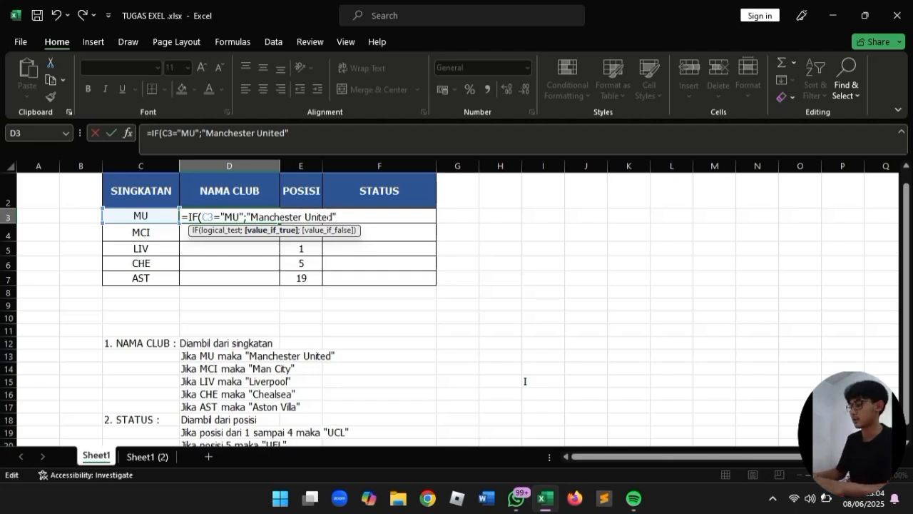
text(;)
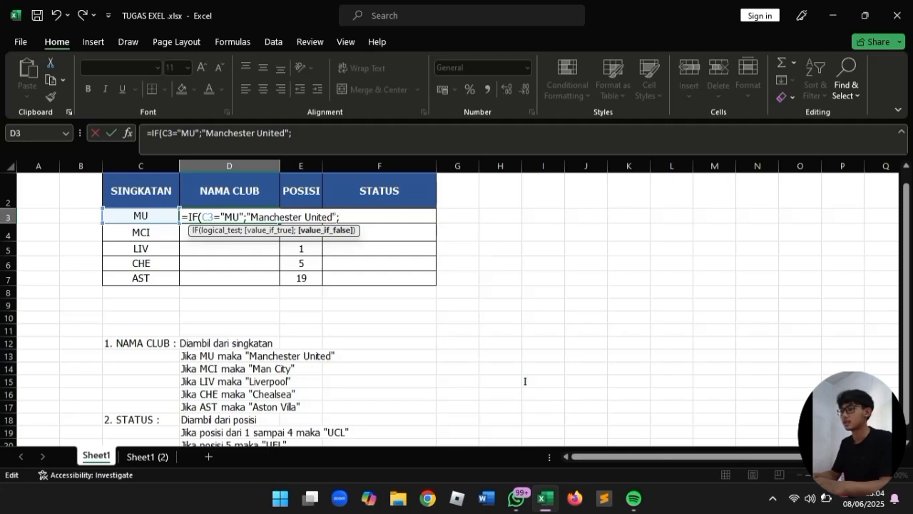
key(Left)
key(Right)
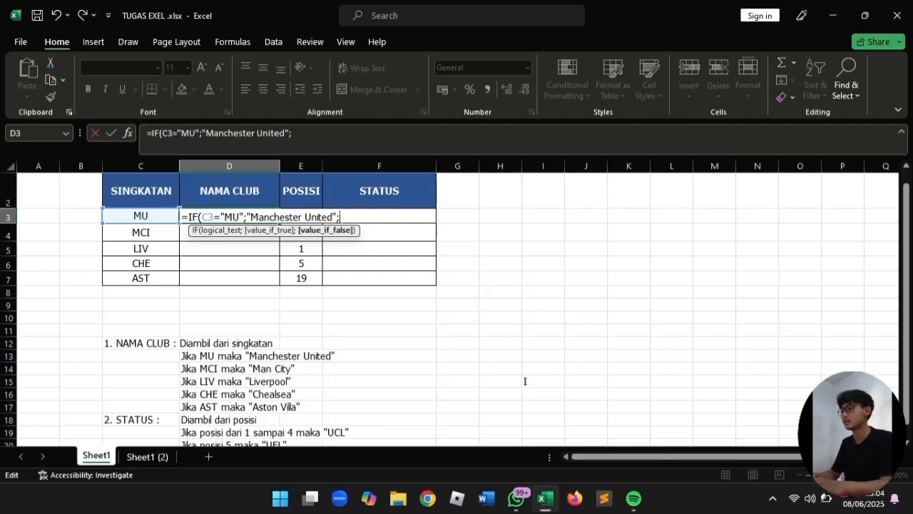
key(Left)
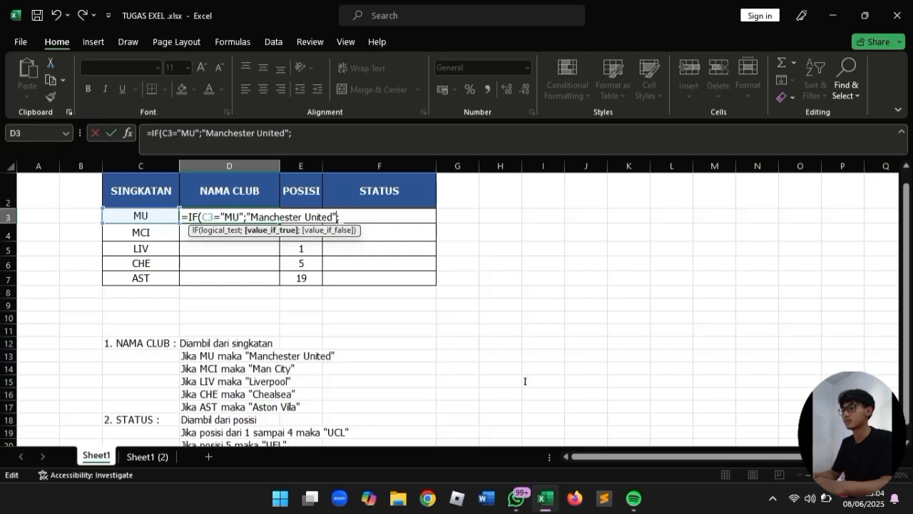
key(Right)
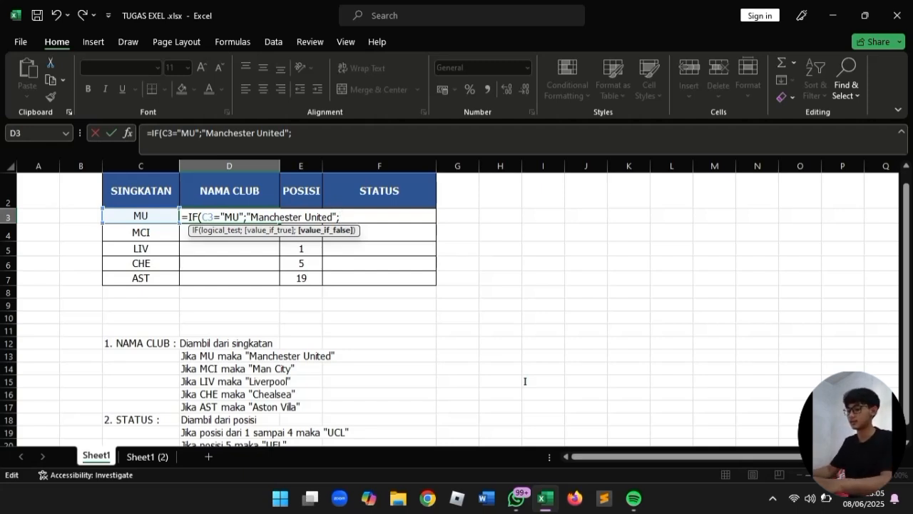
- Nest a second IF as the false argument of the D3 formula, with the logical test C3="MCI"
text(IF()
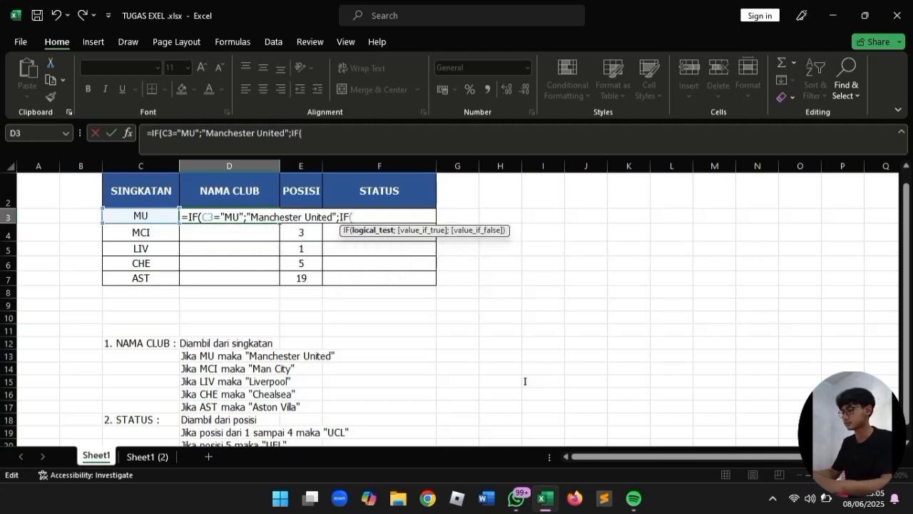
click(148, 218)
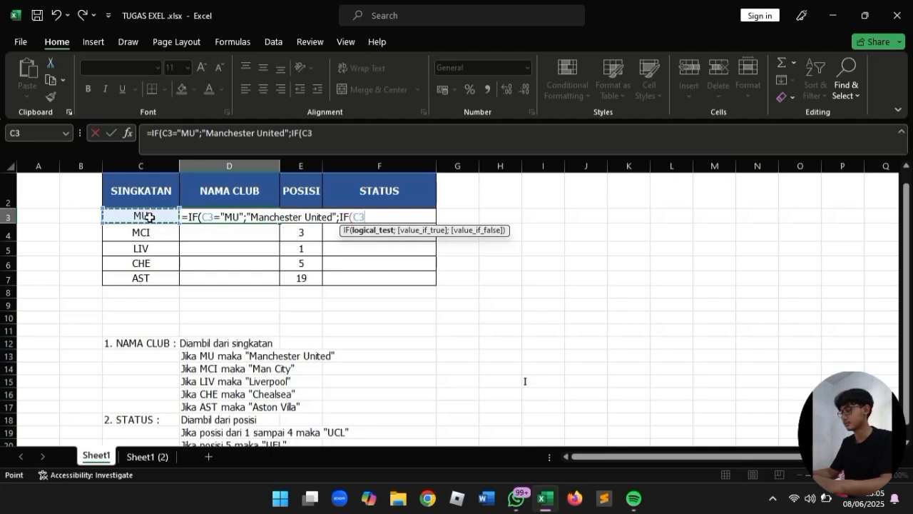
text(=)
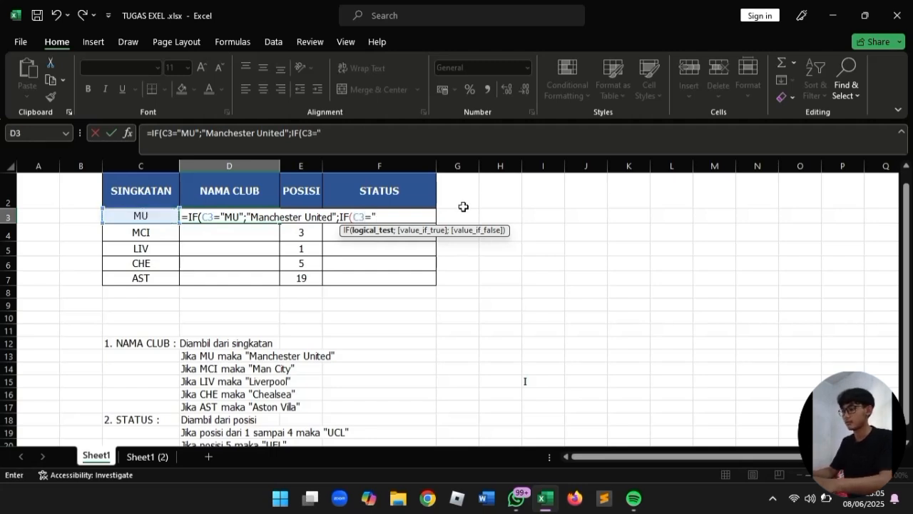
text("C)
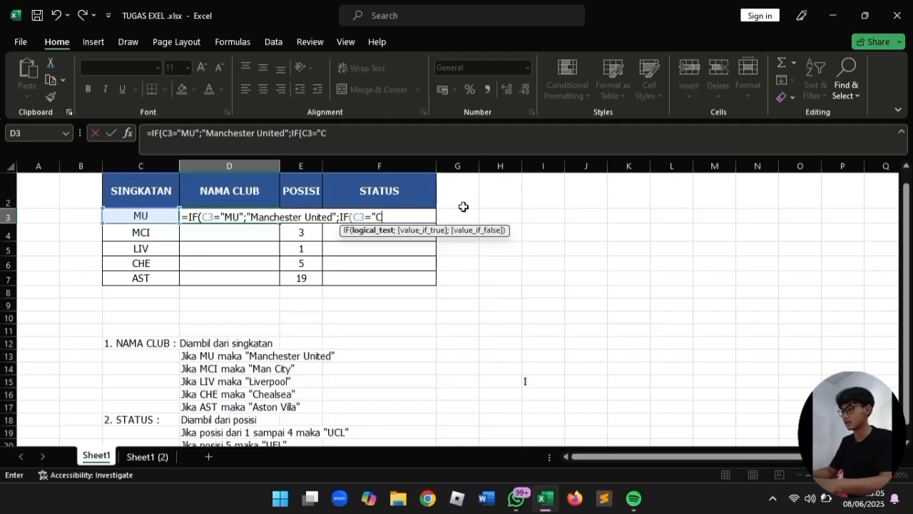
key(BackSpace)
text(MC)
text(")
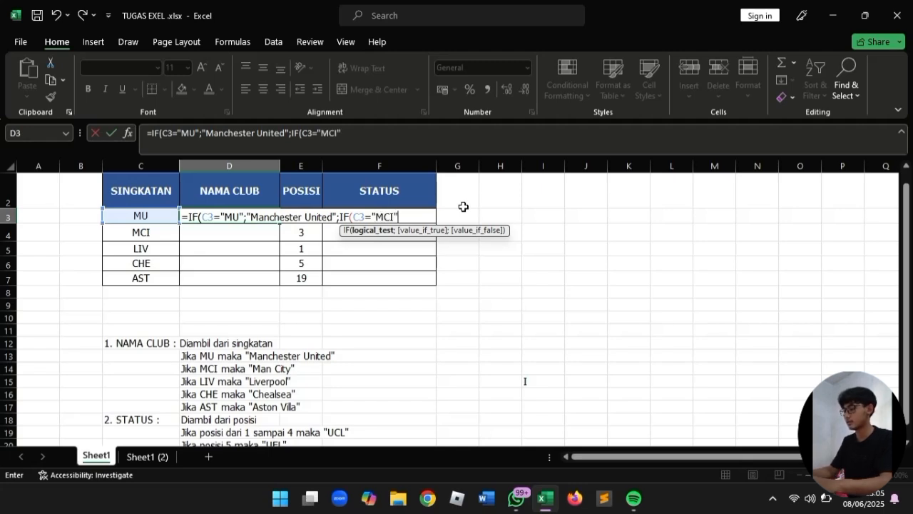
text(;)
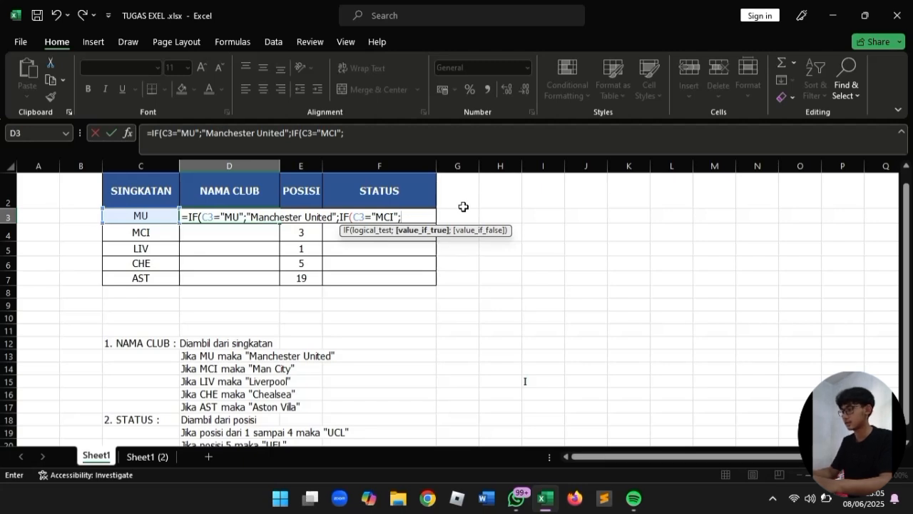
- Add "Man City" as the second IF's value if true, followed by a semicolon for its false argument
text("M)
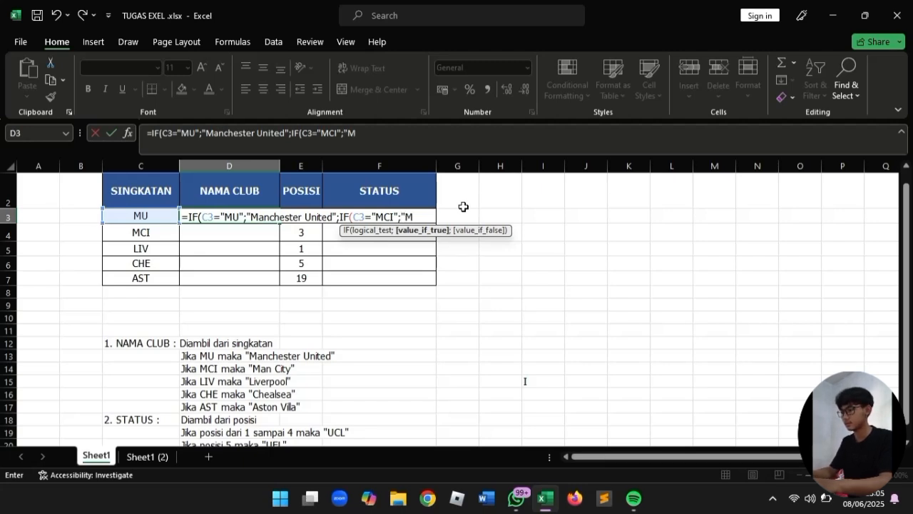
text(an city)
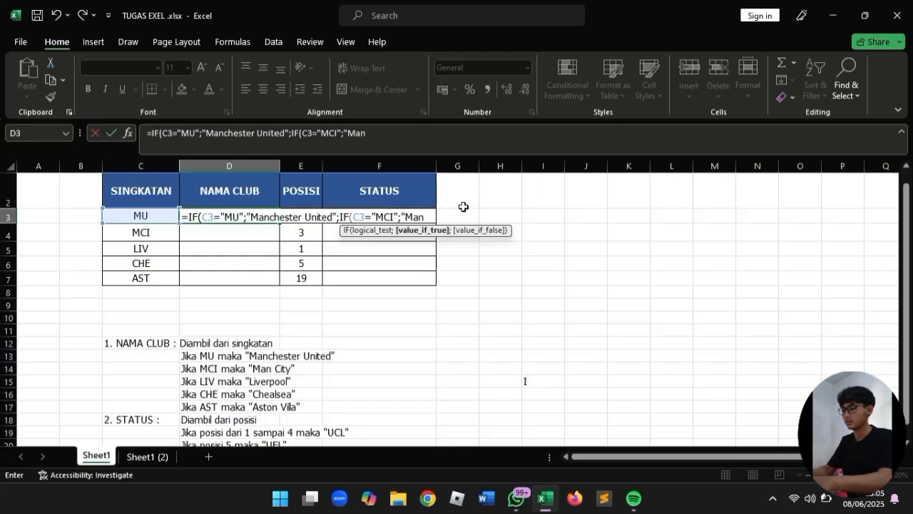
key(BackSpace)
key(BackSpace)
key(BackSpace)
key(BackSpace)
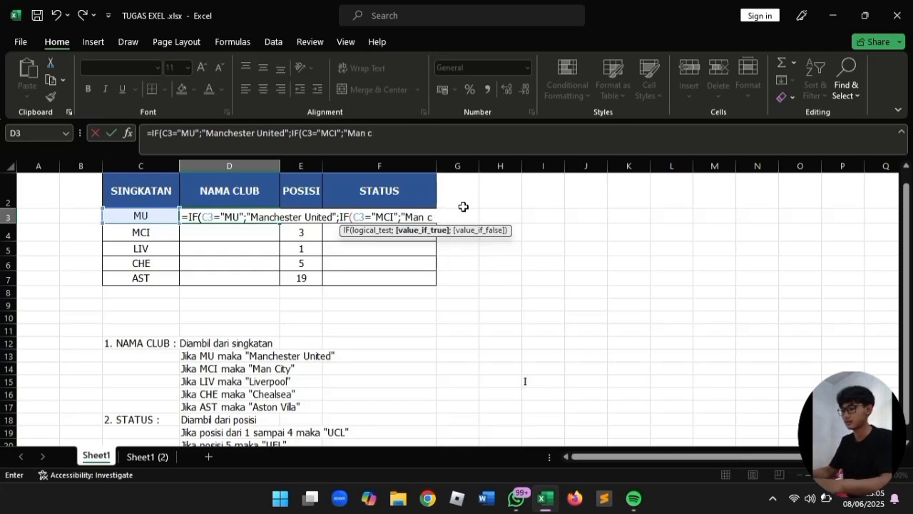
text(City)
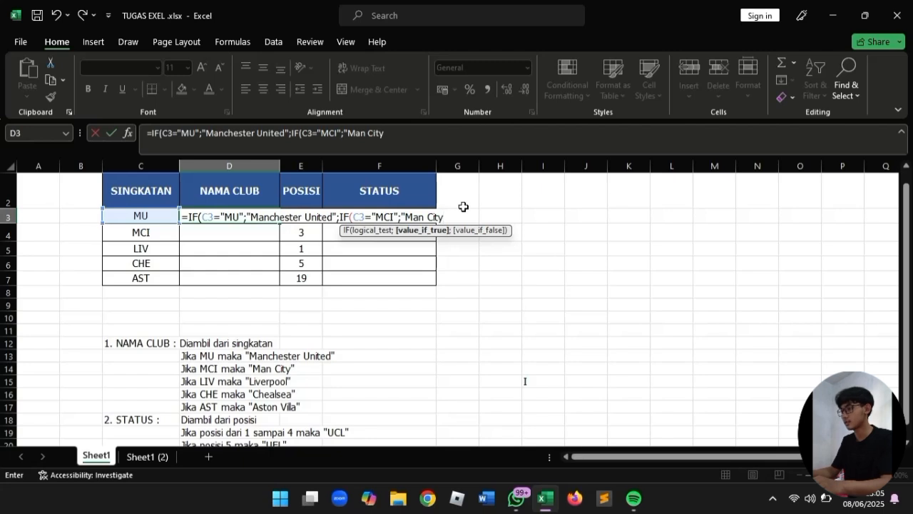
text(")
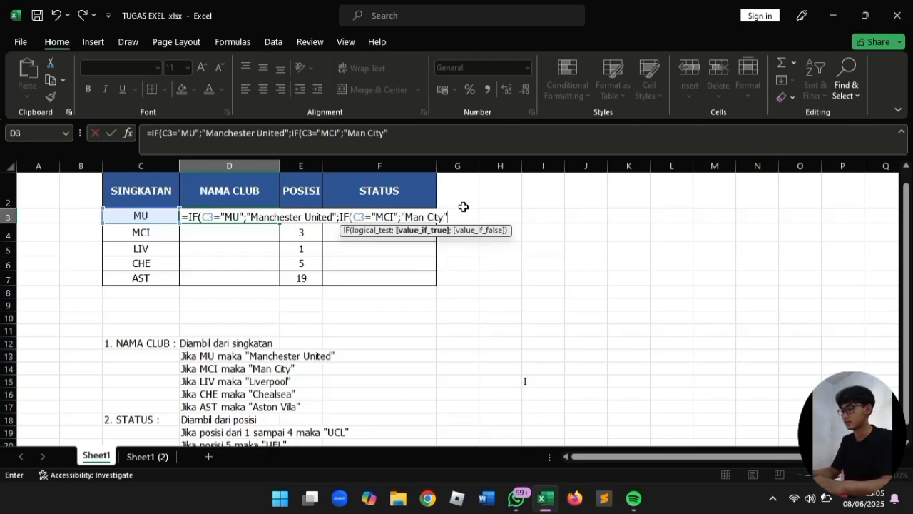
text(;)
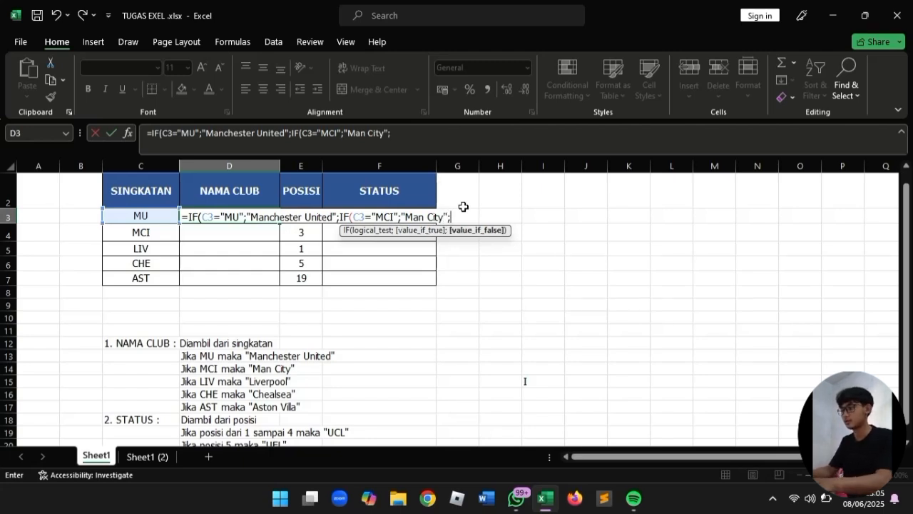
- Open a third nested IF as the false argument of the second IF in the D3 formula
text(IF()
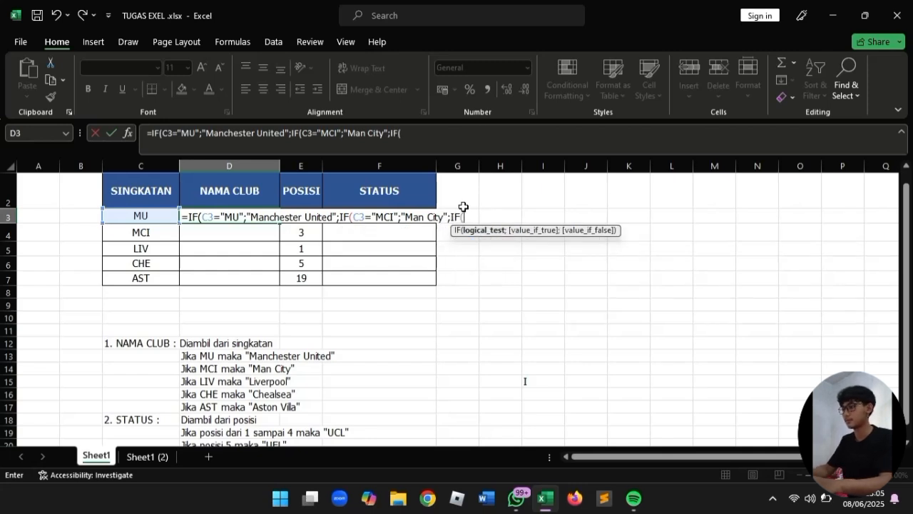
text(LIV)
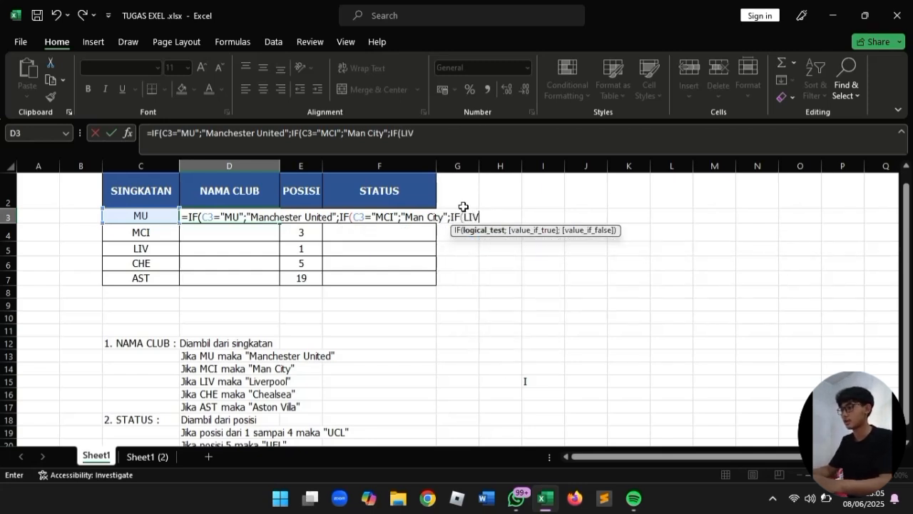
key(BackSpace)
key(BackSpace)
key(BackSpace)
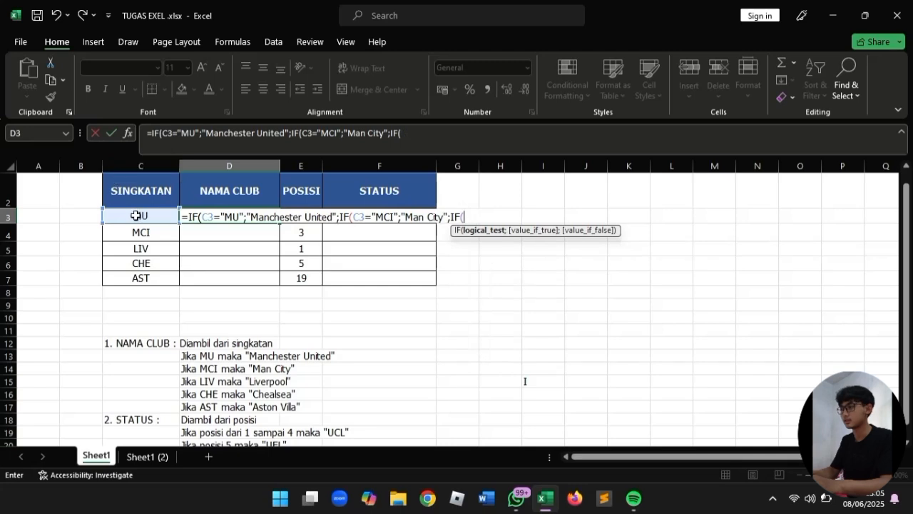
- Enter C3="LIV" as the third IF's logical test, followed by a semicolon for its value if true
click(136, 216)
text(=)
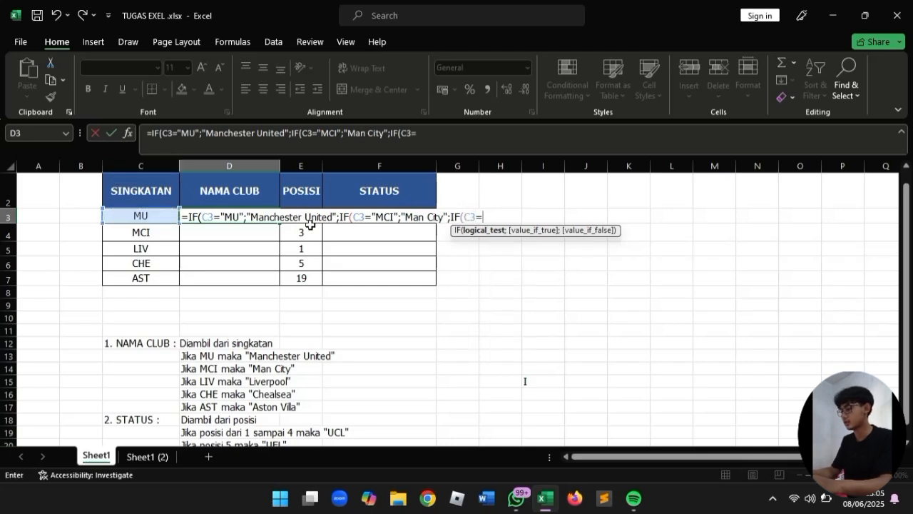
text(")
text(L)
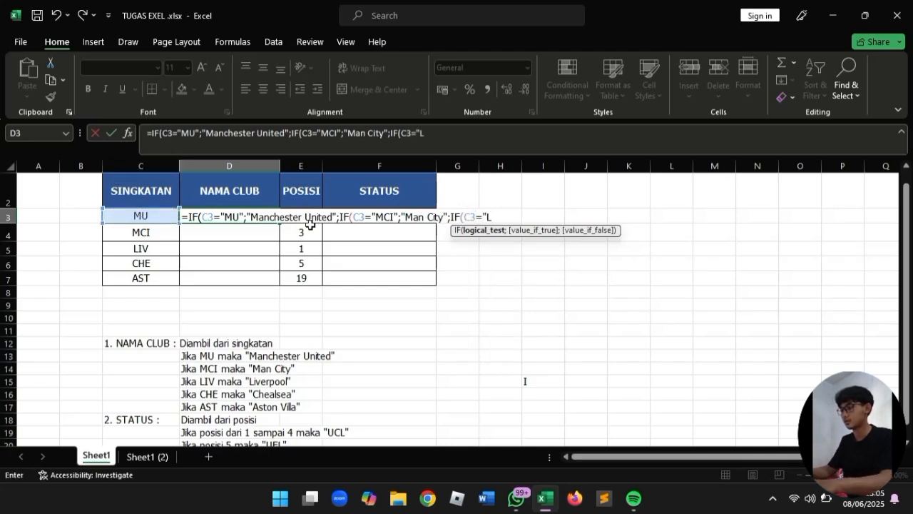
text(IV)
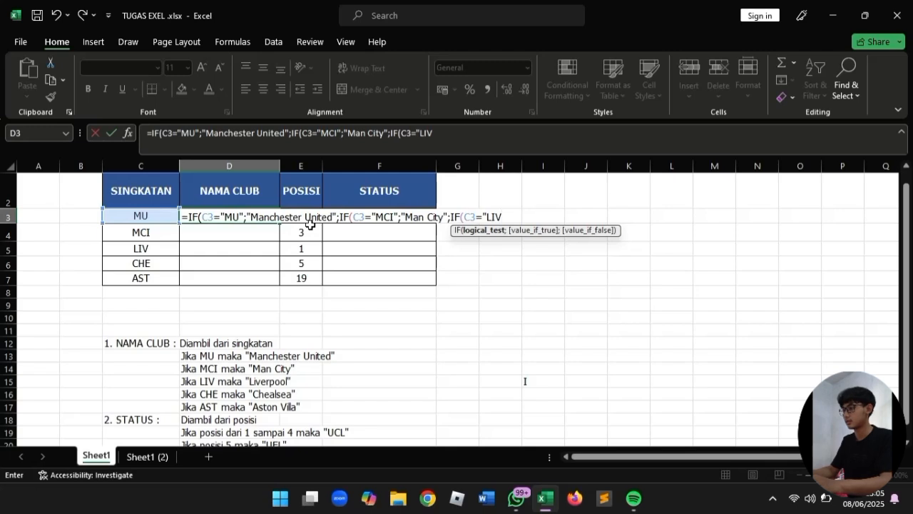
text(";)
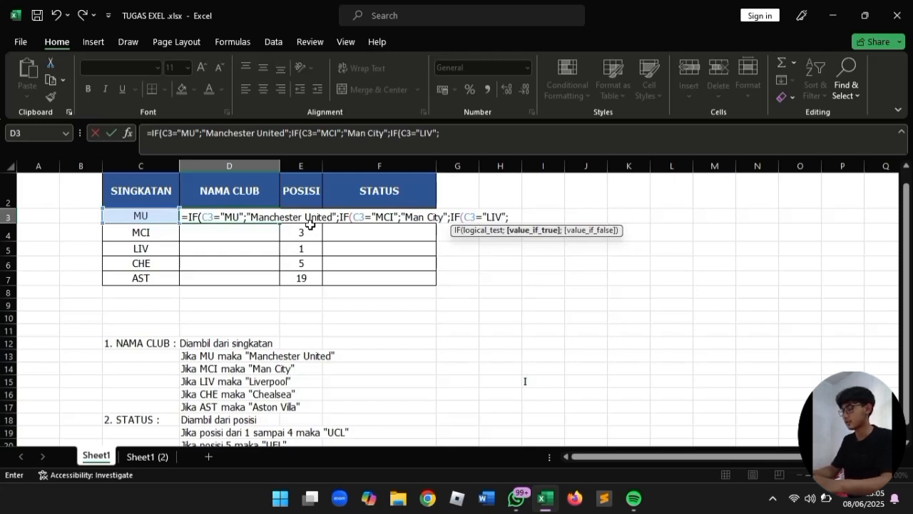
- Add "Liverpool" as the third IF's value if true in the D3 formula
text(")
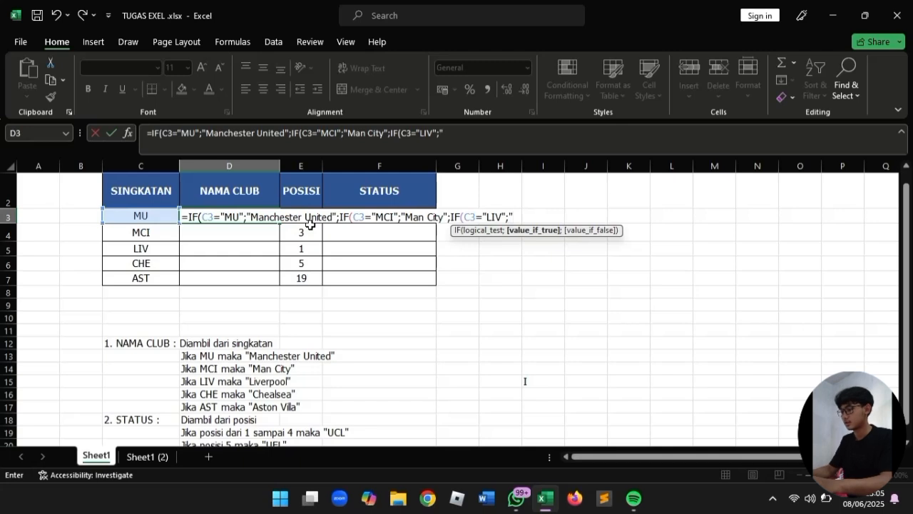
text(Li)
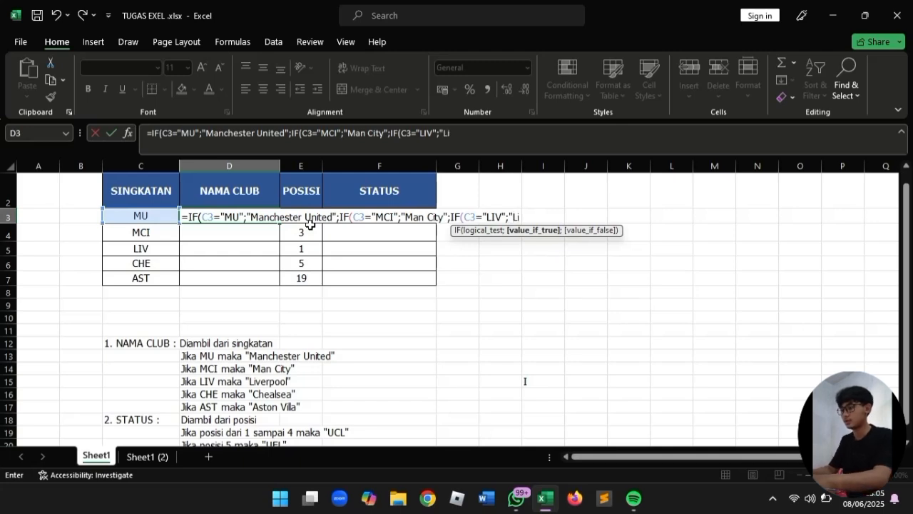
text(ver)
text(po)
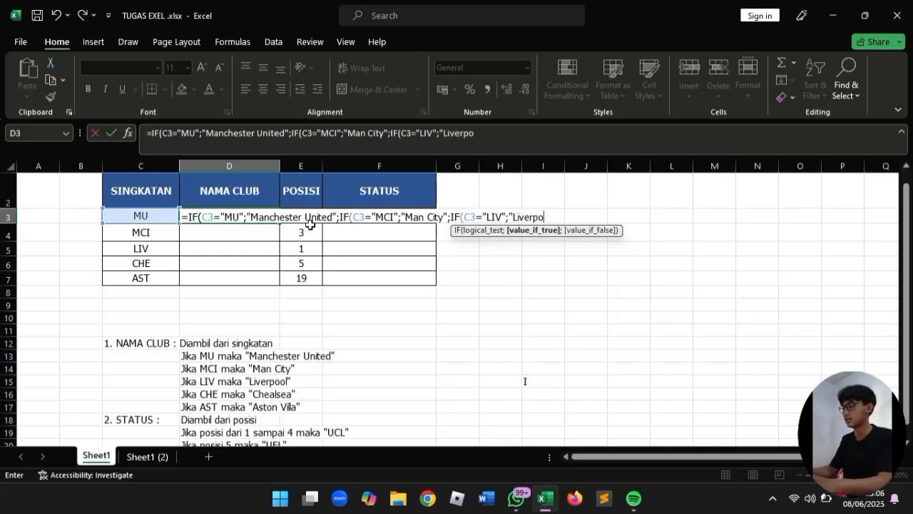
text(ol")
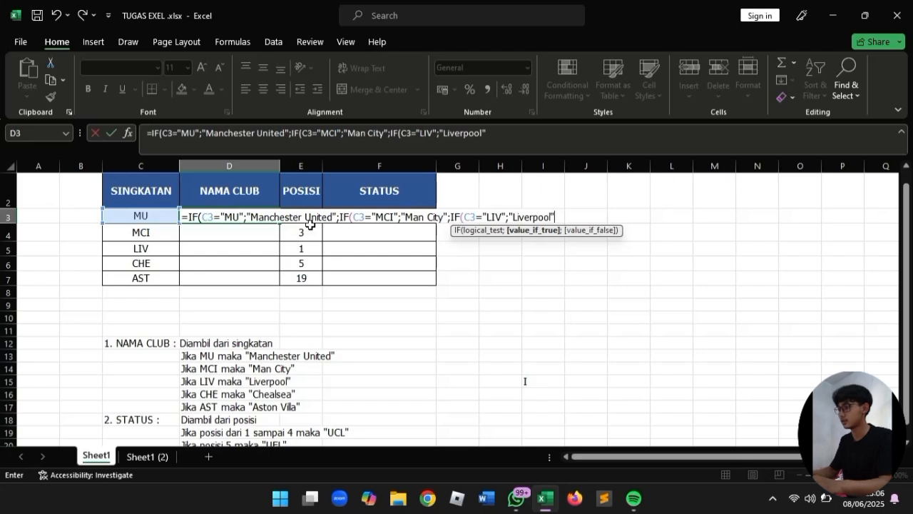
- Nest a fourth IF as the third IF's false argument, with the logical test C3="CHE" followed by a semicolon
text(;if)
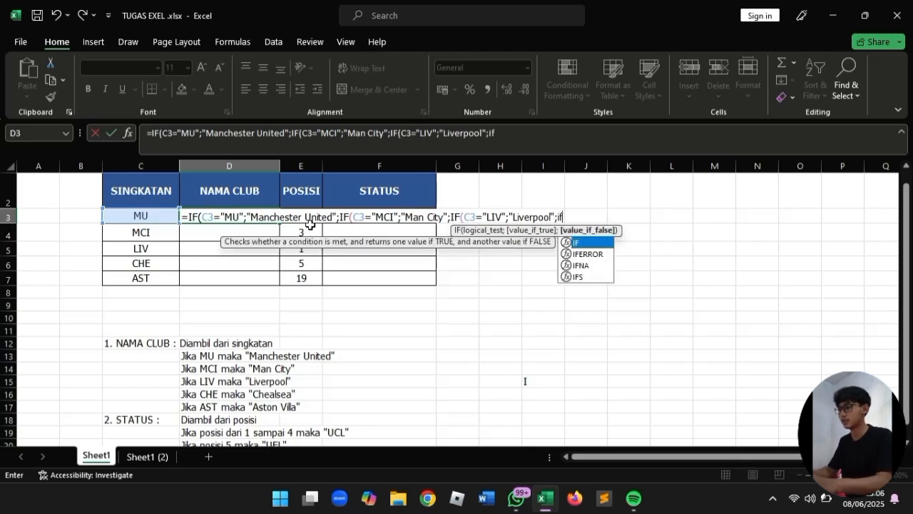
key(Tab)
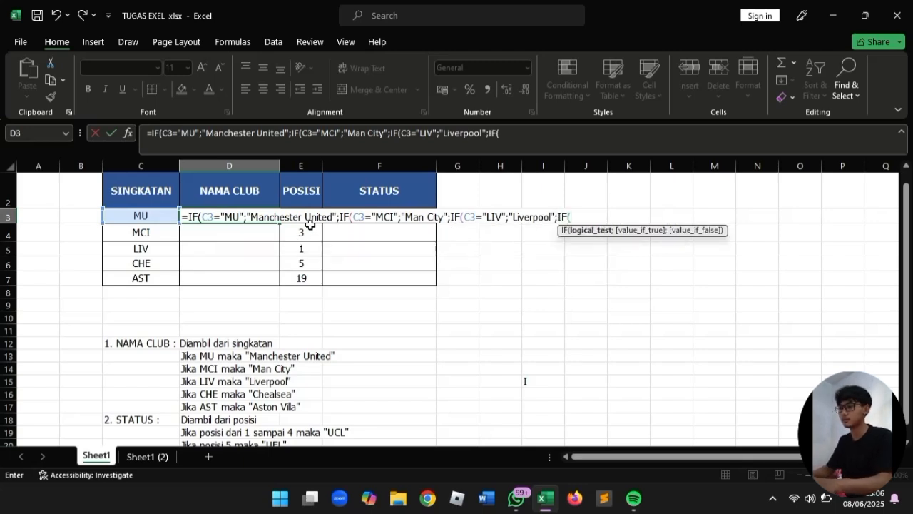
click(149, 216)
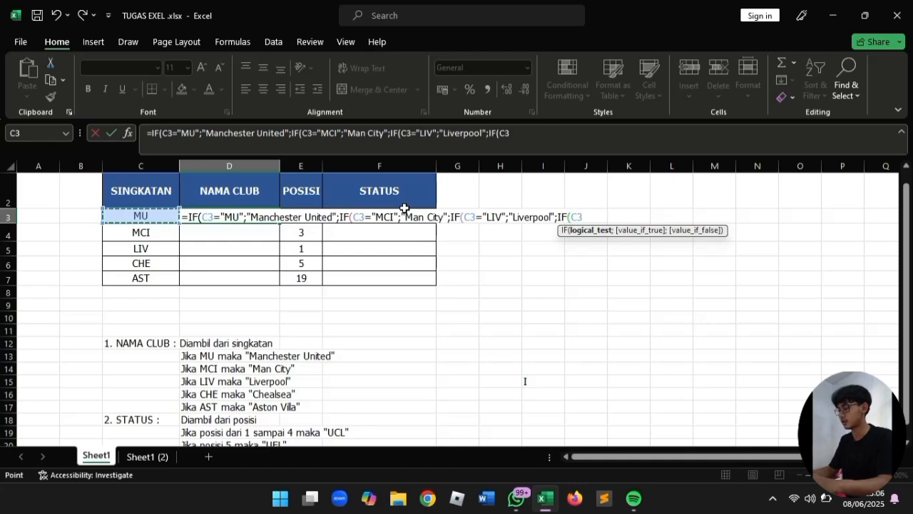
text(=)
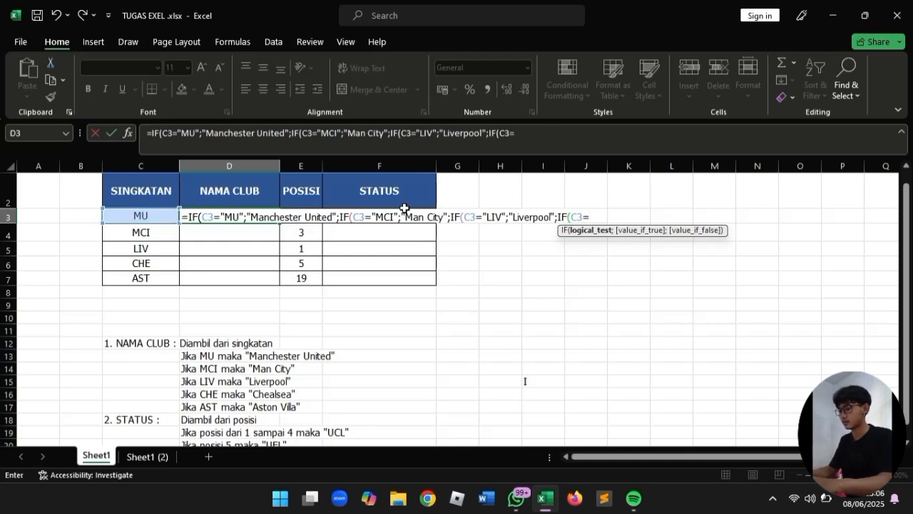
text("CHE)
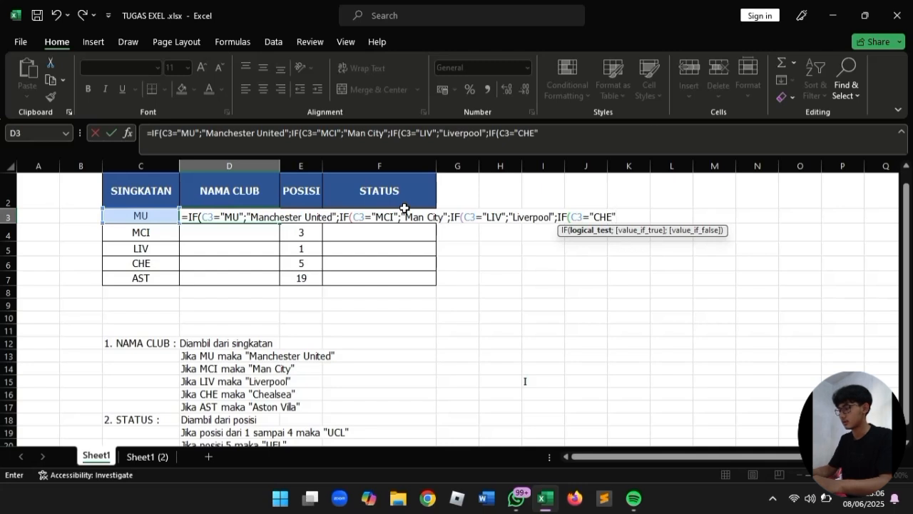
text(";")
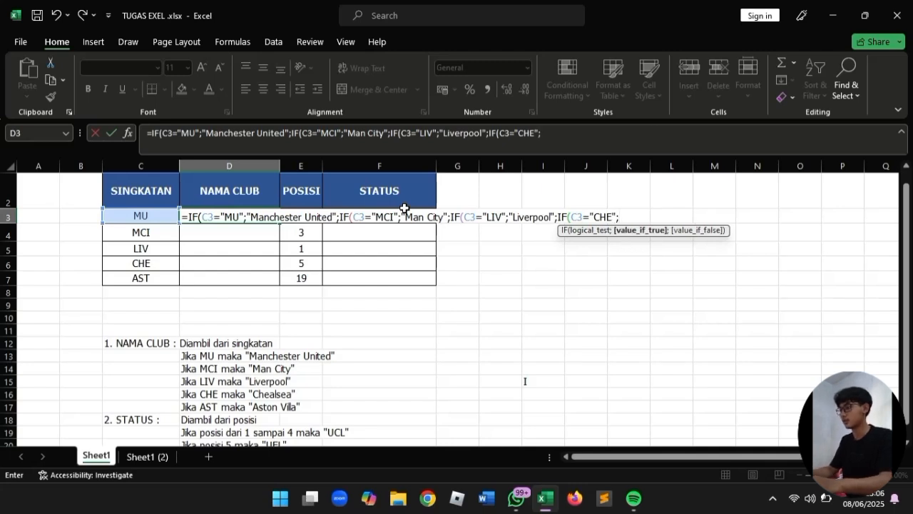
- Add "Chealsea" as the fourth IF's value if true, followed by a semicolon for its false argument
text(Ch)
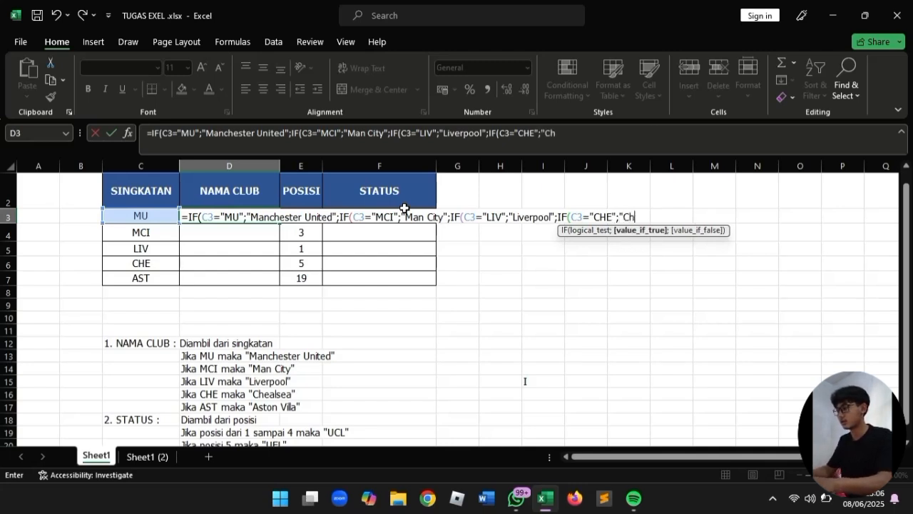
text(ealsea)
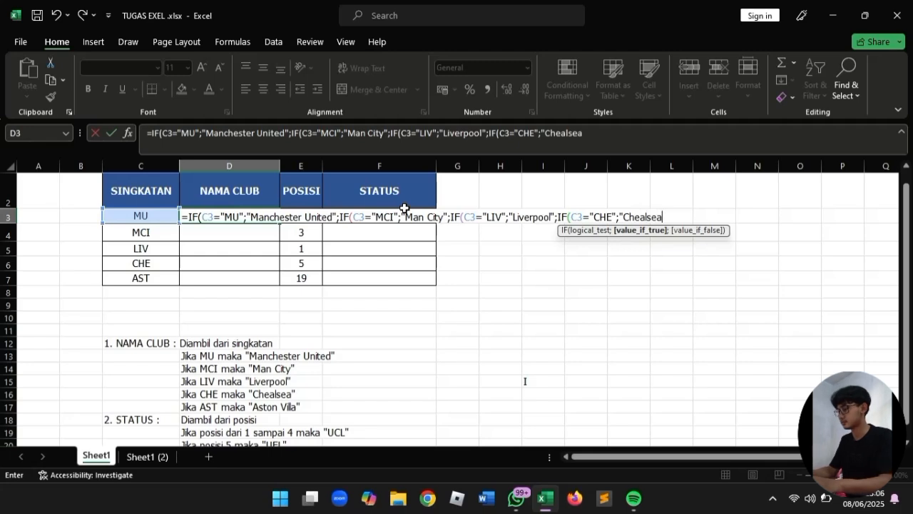
text(";)
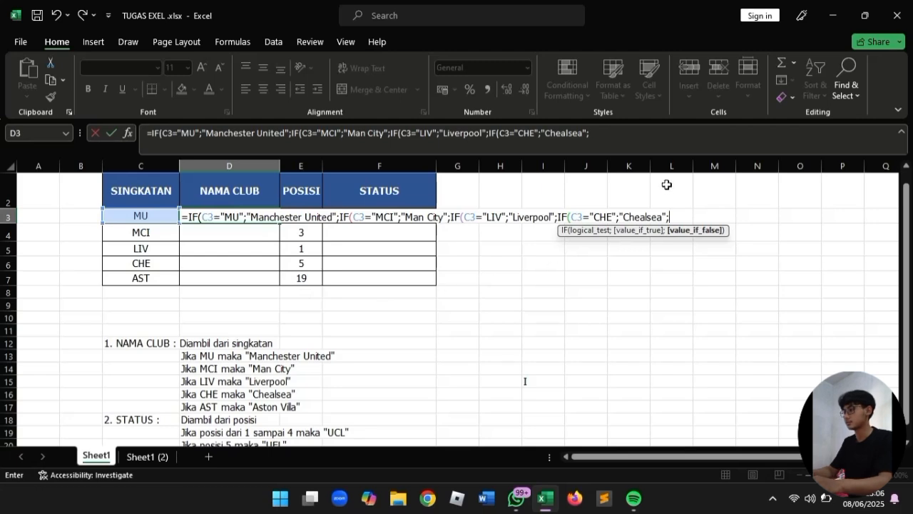
- Nest a fifth IF as the fourth IF's false argument, with the logical test C3="AST" followed by a semicolon
text(IF()
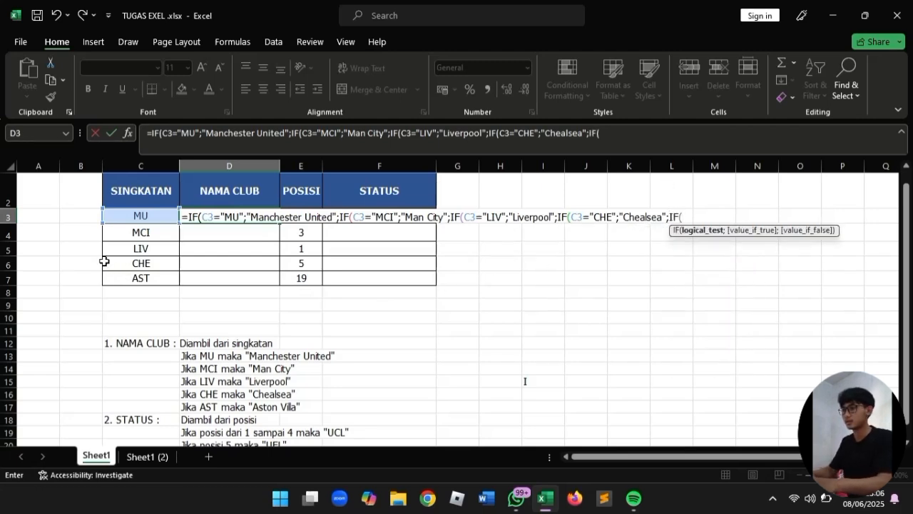
click(139, 216)
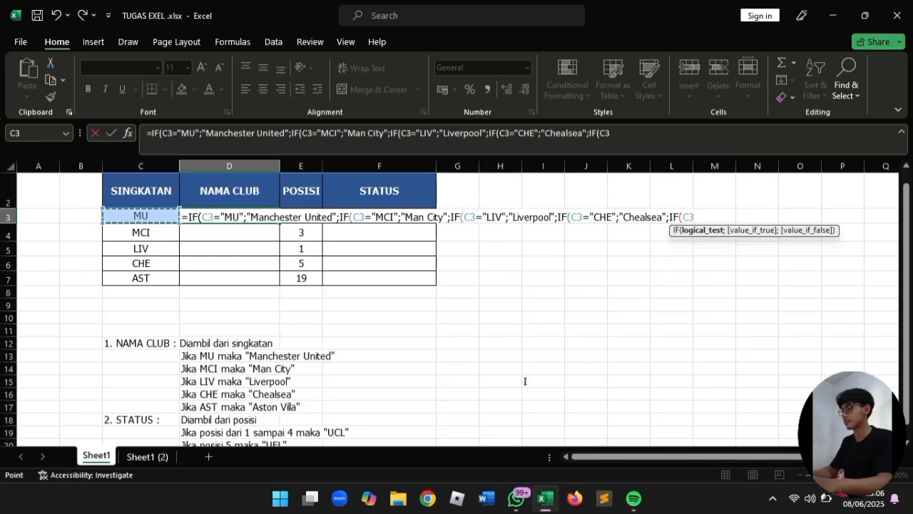
text(=)
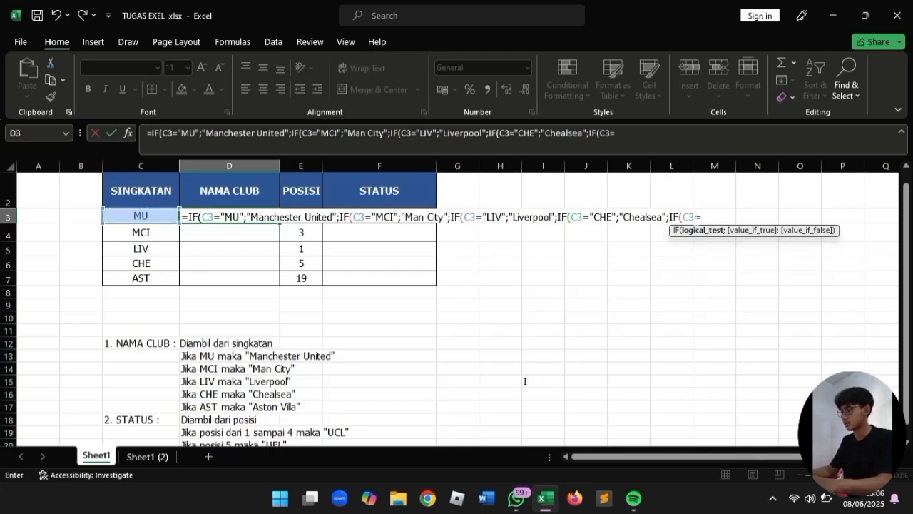
text(")
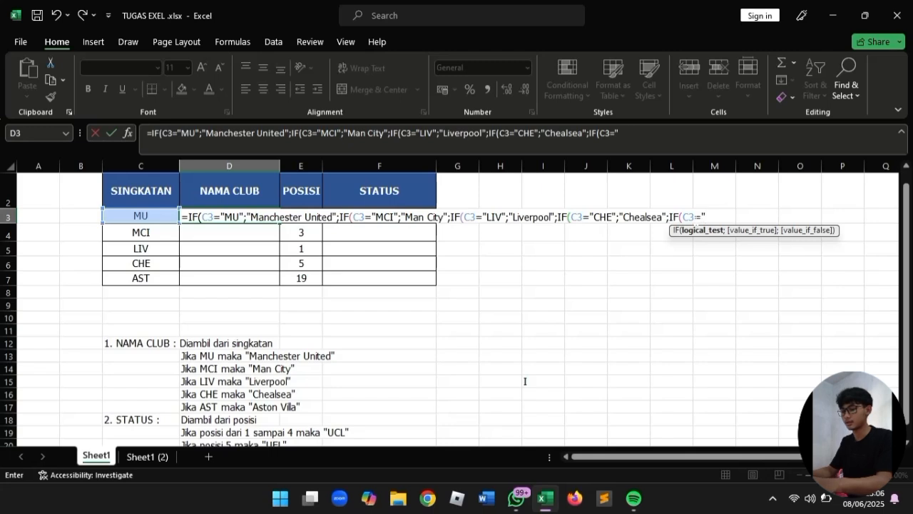
text(AST)
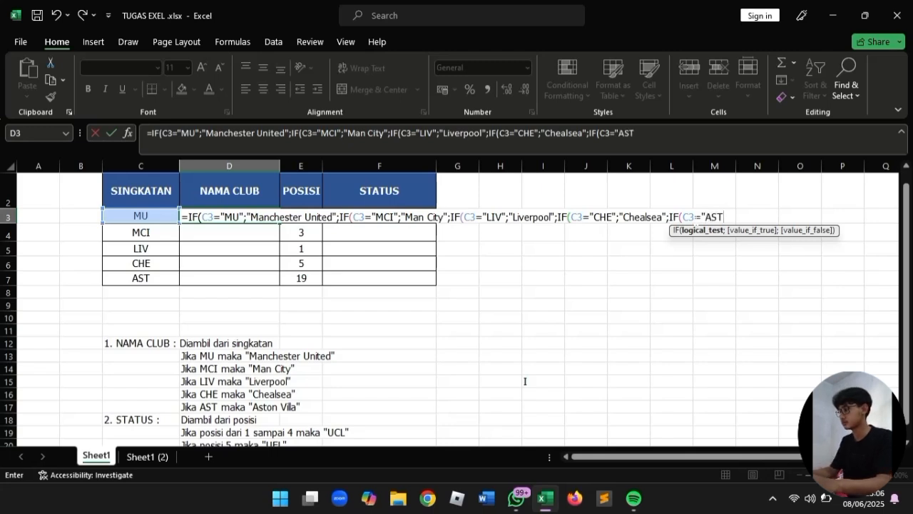
text(";)
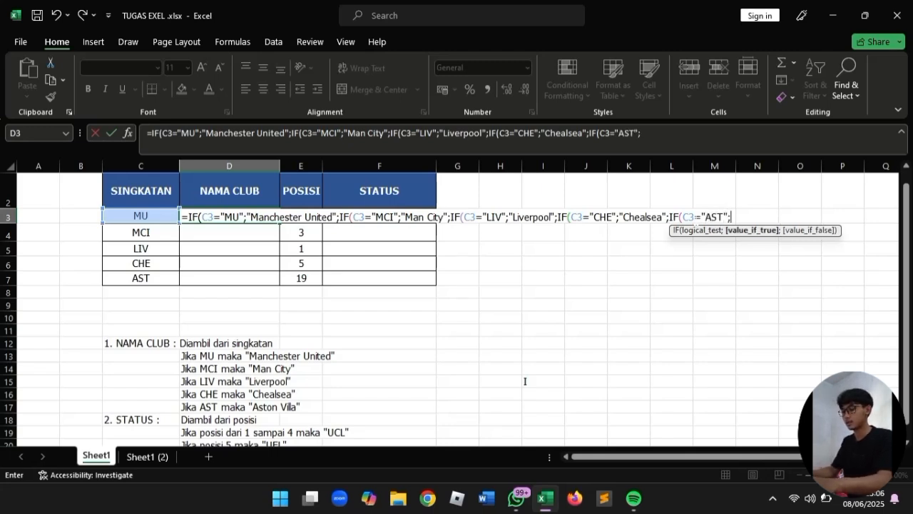
text(AS)
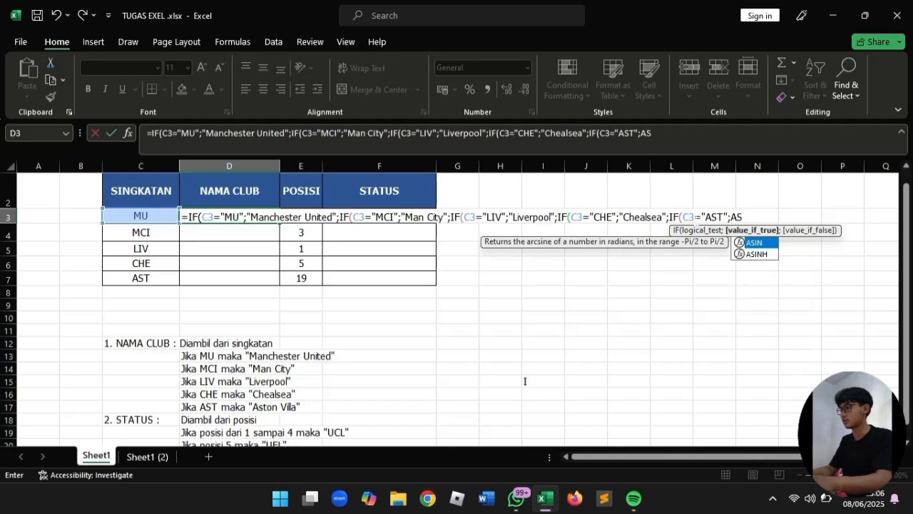
text(TON)
key(BackSpace)
key(BackSpace)
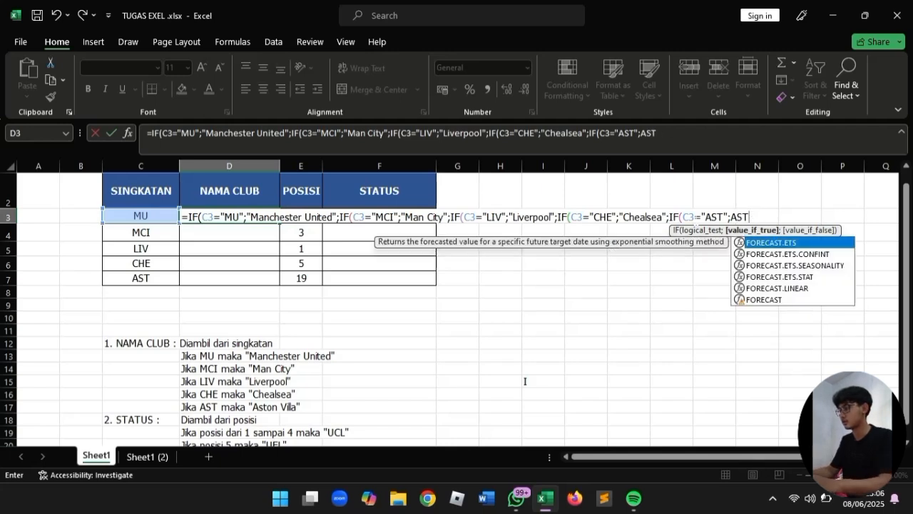
key(BackSpace)
key(BackSpace)
key(BackSpace)
- Add "Aston Villa" as the fifth IF's value if true, followed by a semicolon for its false argument
text(")
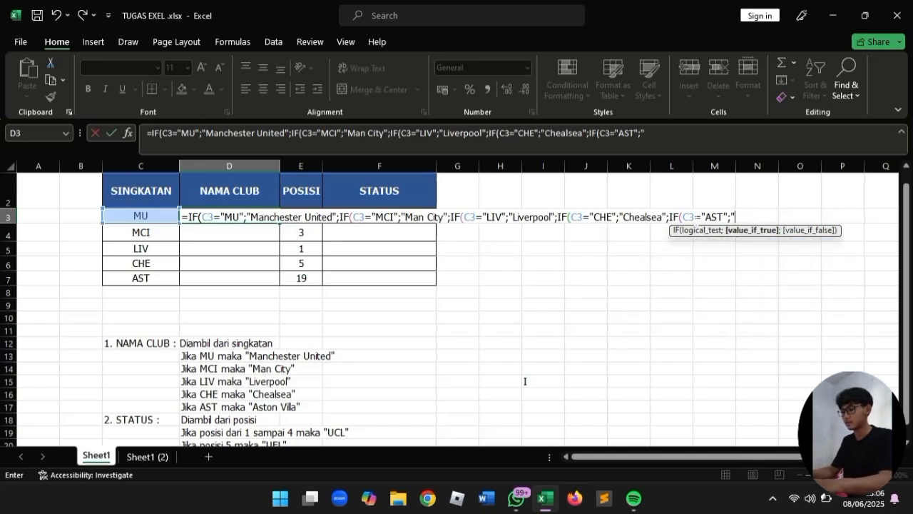
text(Aston)
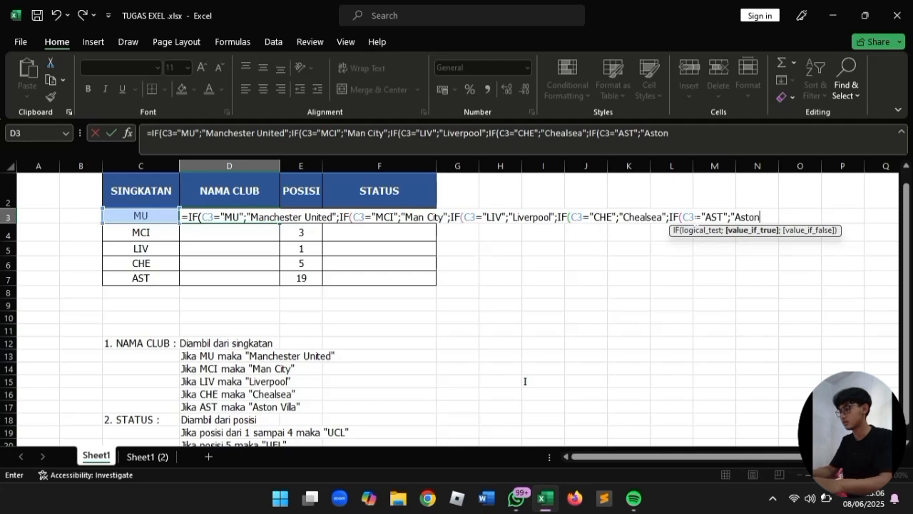
text( VILLA)
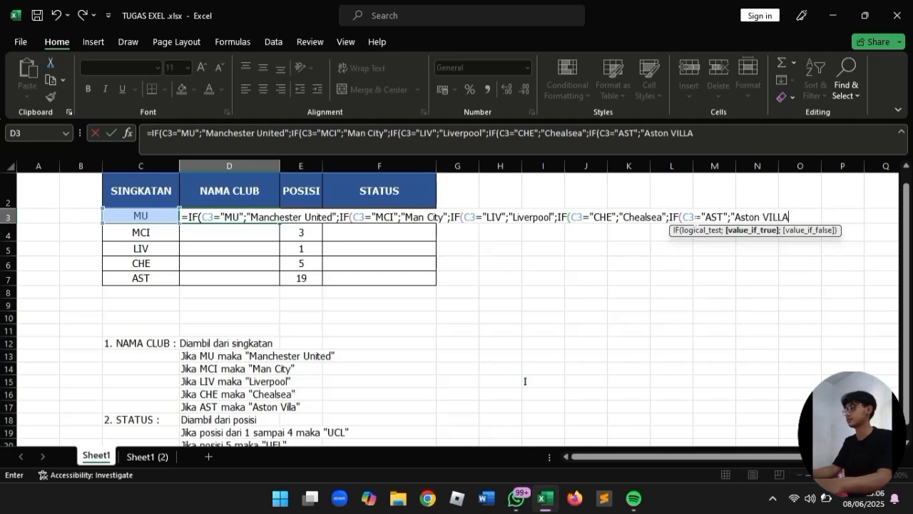
key(BackSpace)
key(BackSpace)
key(BackSpace)
key(BackSpace)
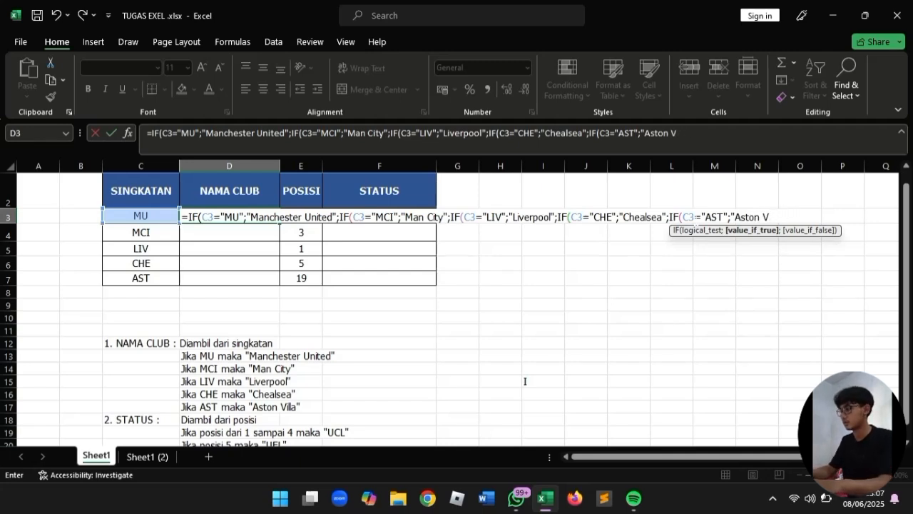
text(illa)
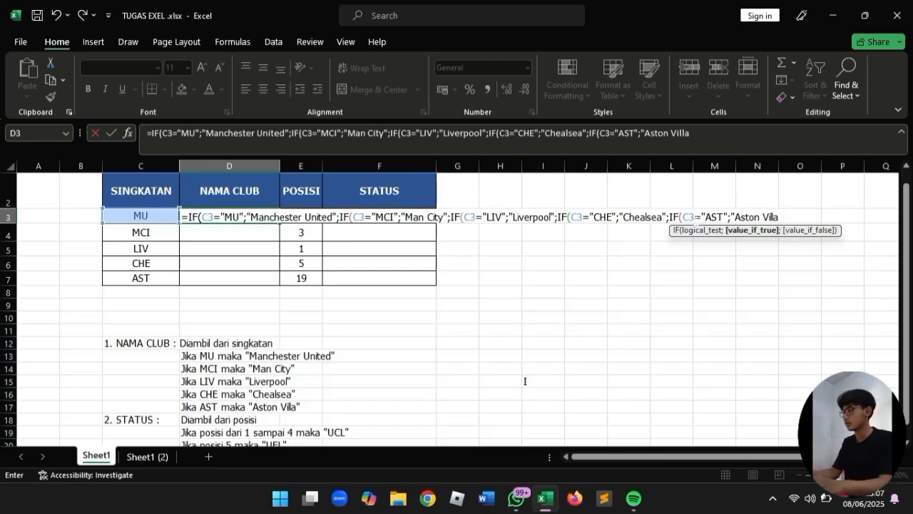
text(")
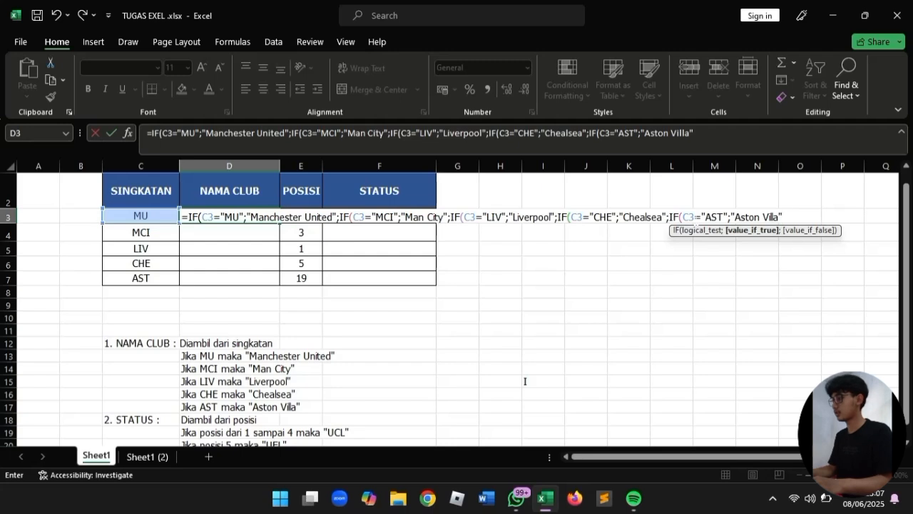
text(;)
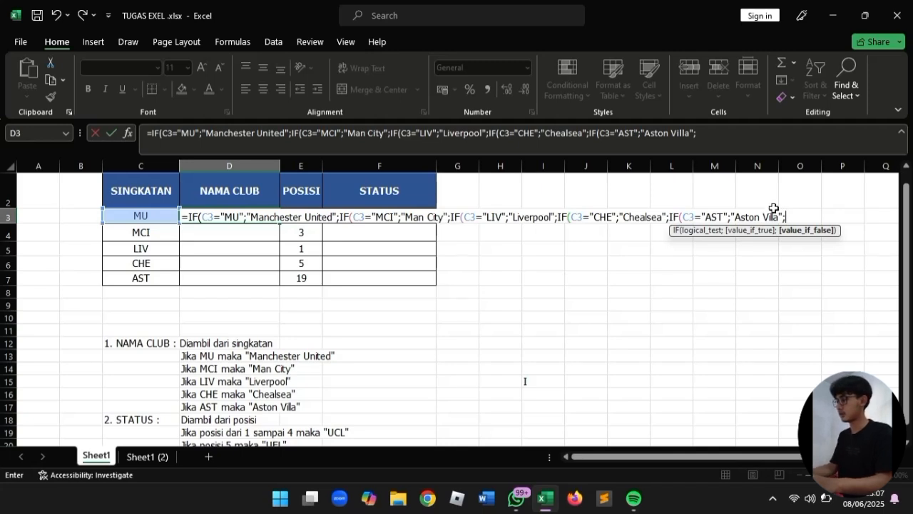
- Complete the D3 formula with "-" as the final value if false and five closing parentheses, and fill it down to D7
text(0)
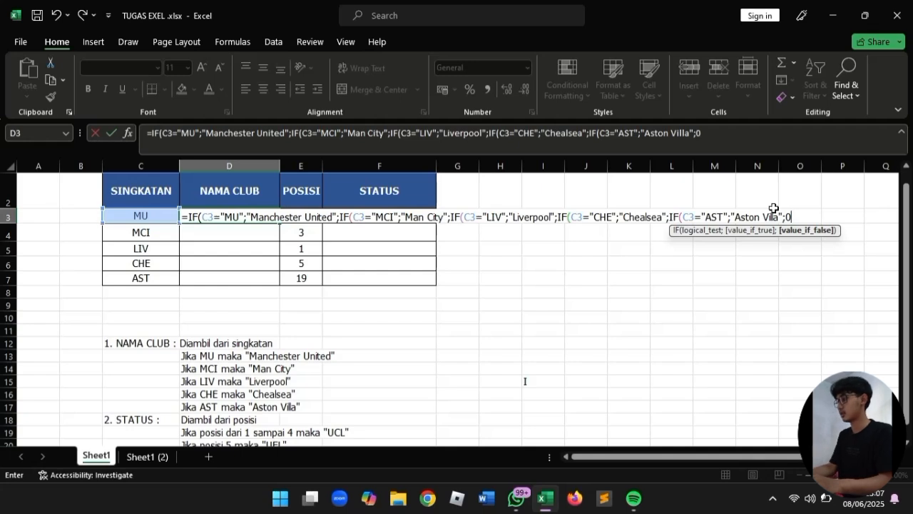
key(BackSpace)
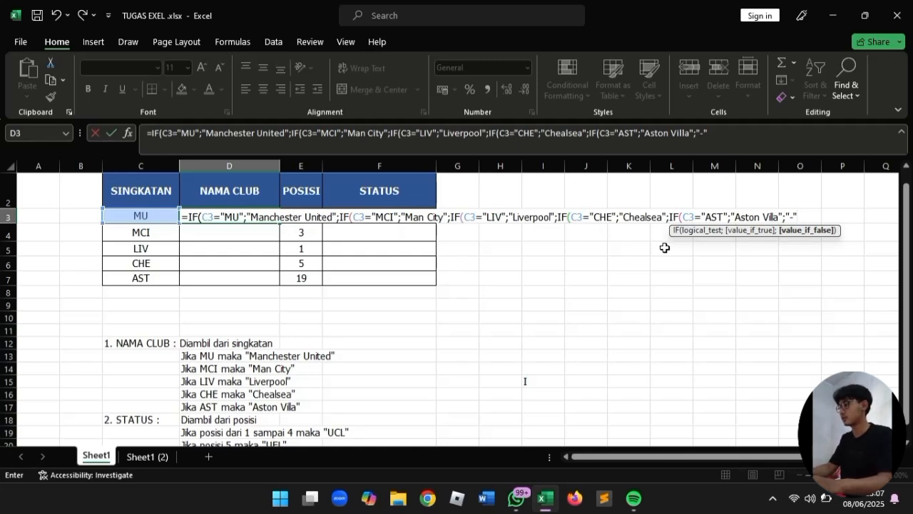
text())))))
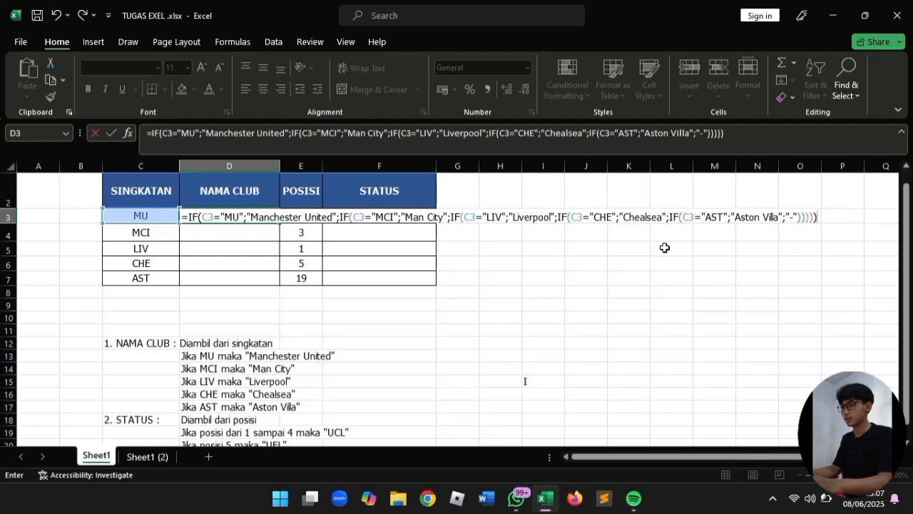
key(Return)
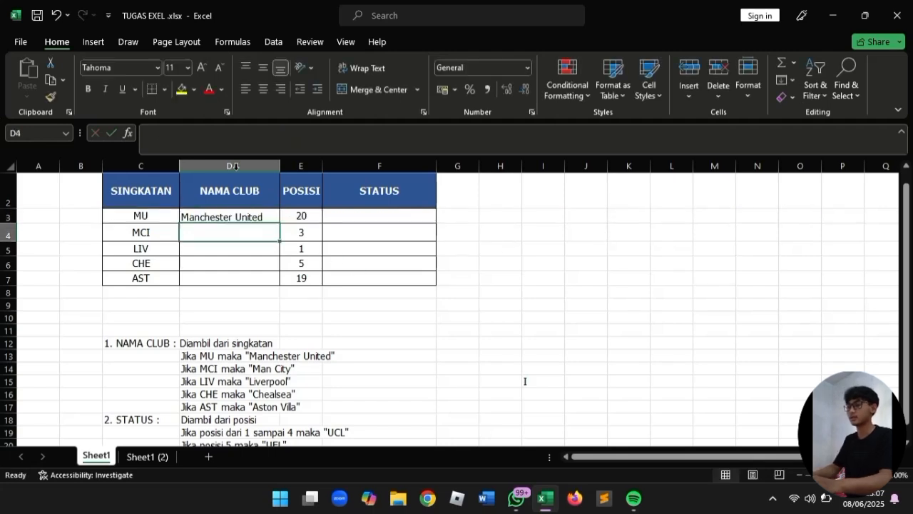
click(241, 215)
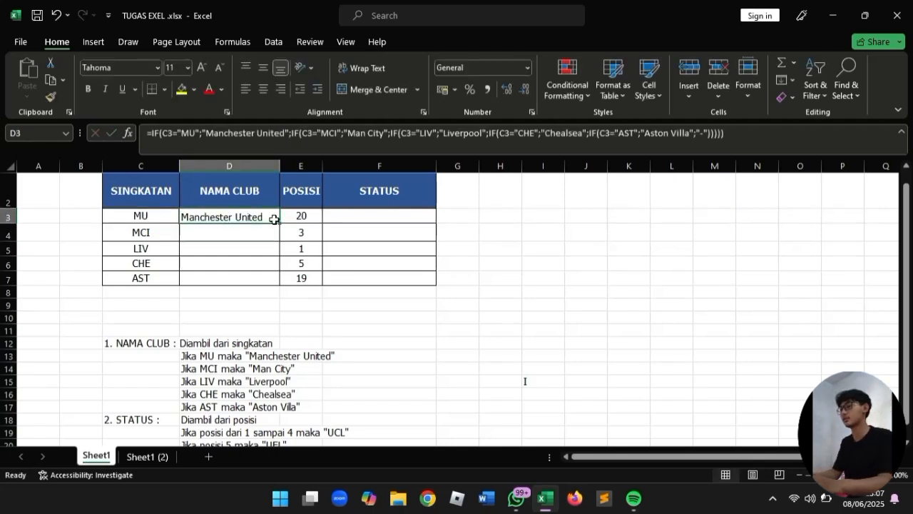
drag(279, 224, 281, 287)
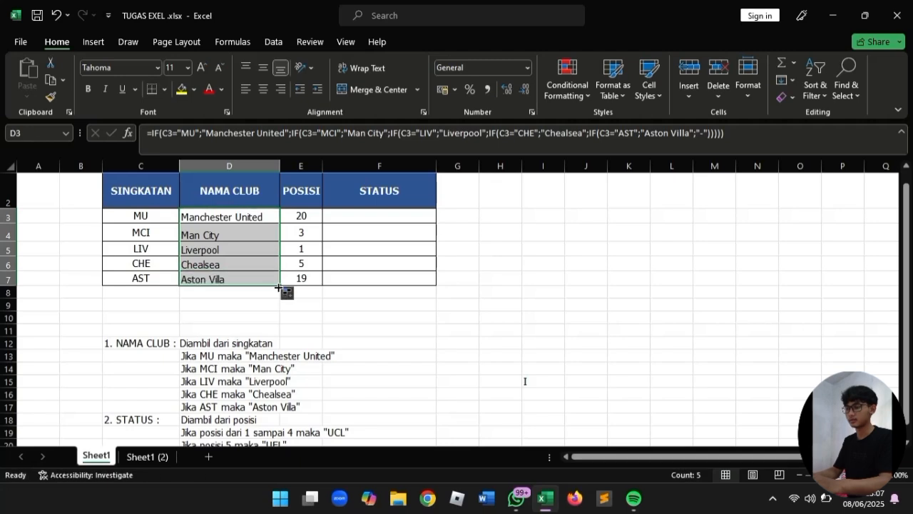
- Inspect the copied nested IF formula in D6, leaving it unedited
click(170, 281)
click(218, 267)
double_click(217, 267)
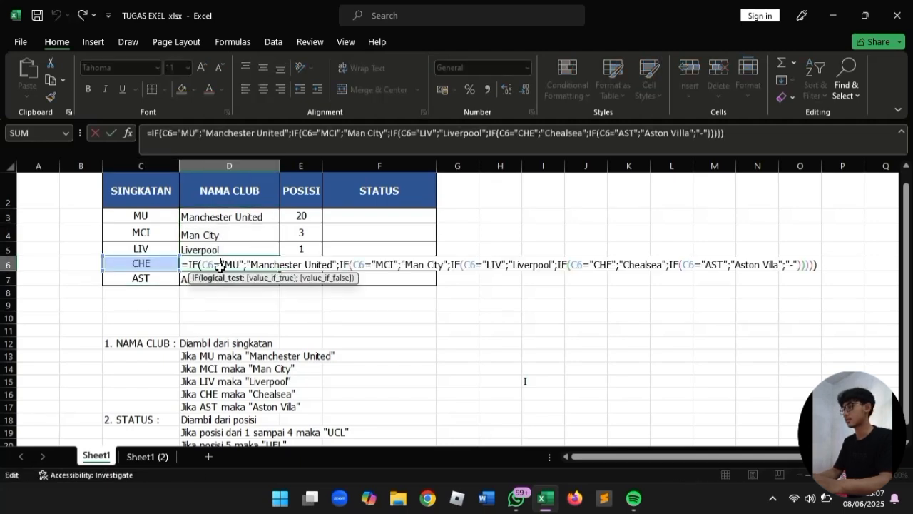
key(End)
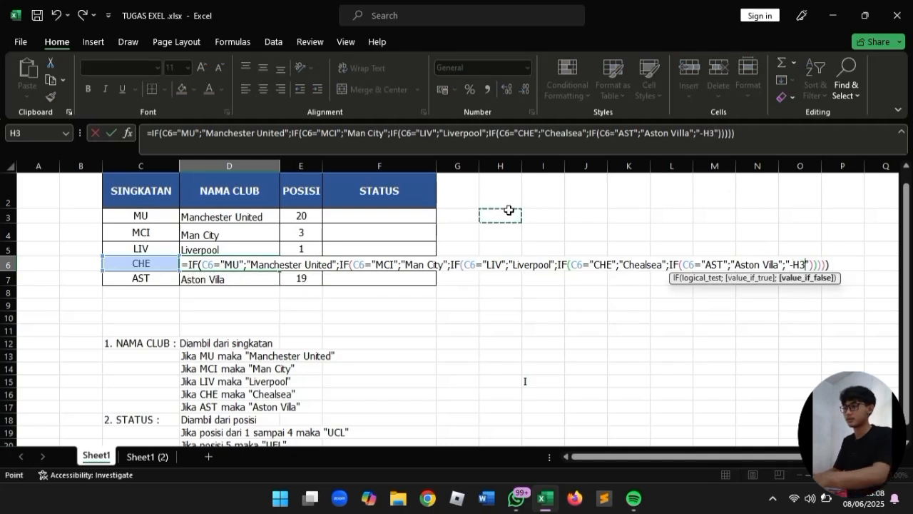
key(ctrl+Return)
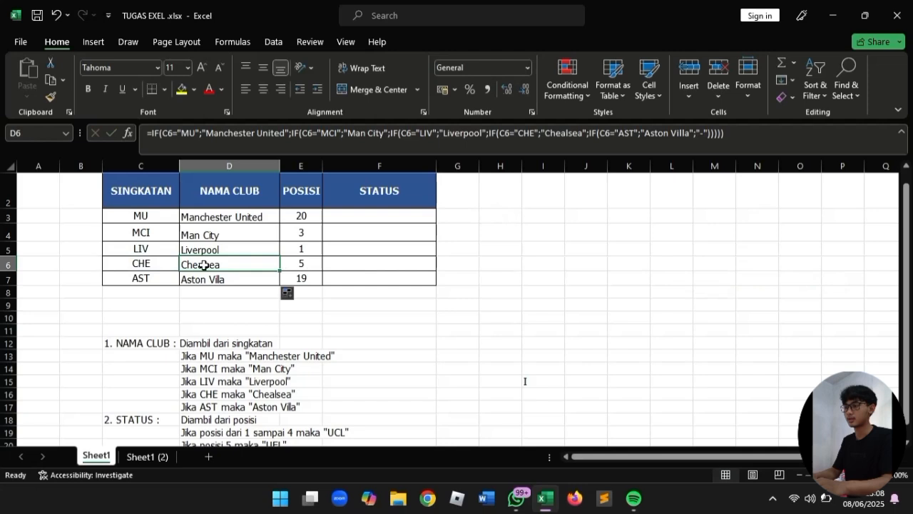
- Replace the abbreviation in C7 with RMA and check the NAMA CLUB formula in D7
click(155, 272)
key(F2)
key(BackSpace)
key(BackSpace)
key(BackSpace)
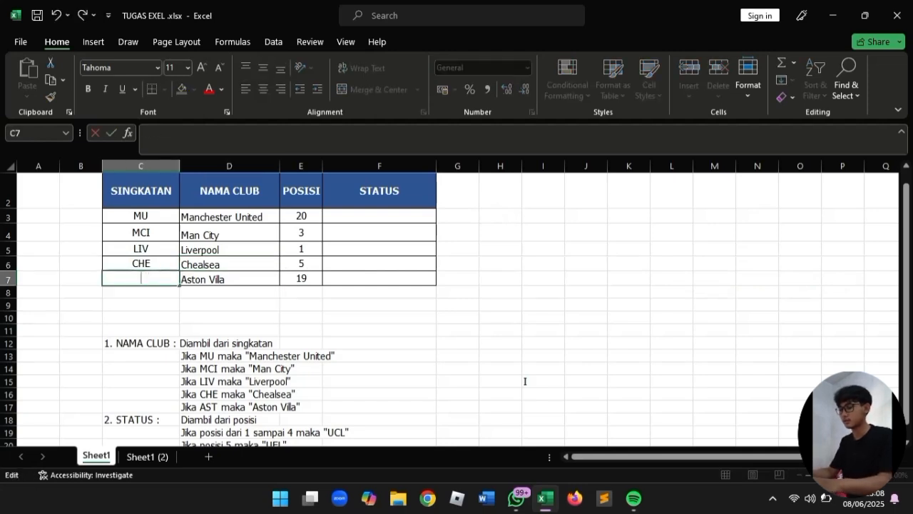
text(r)
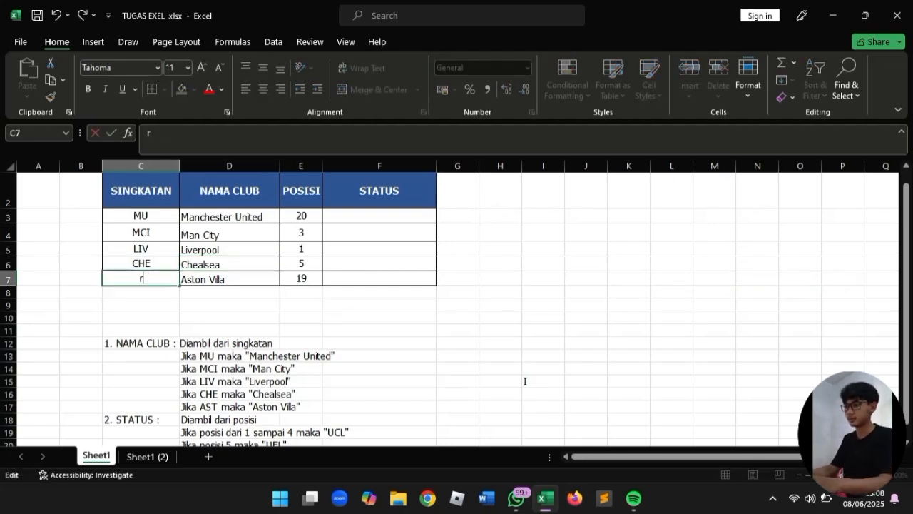
text(RMA)
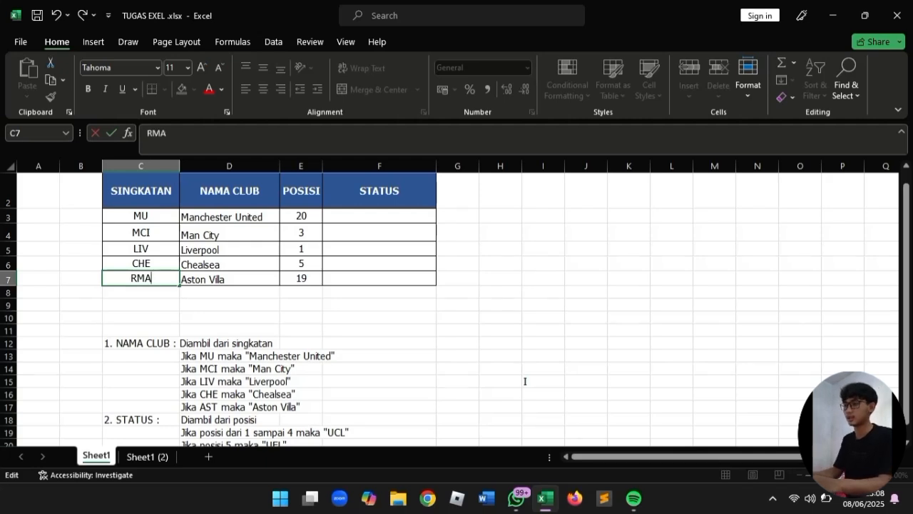
key(Return)
click(211, 278)
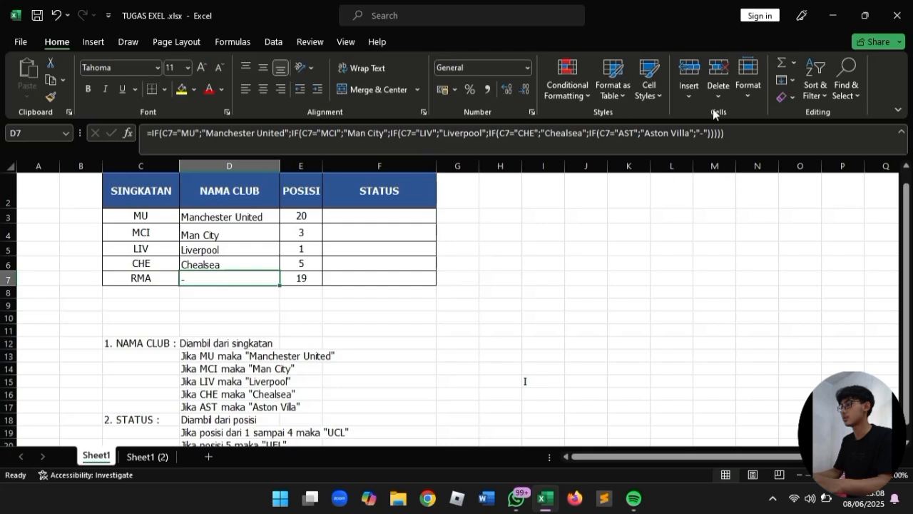
- Change the abbreviation in C7 back to AST
double_click(158, 279)
key(BackSpace)
key(BackSpace)
key(BackSpace)
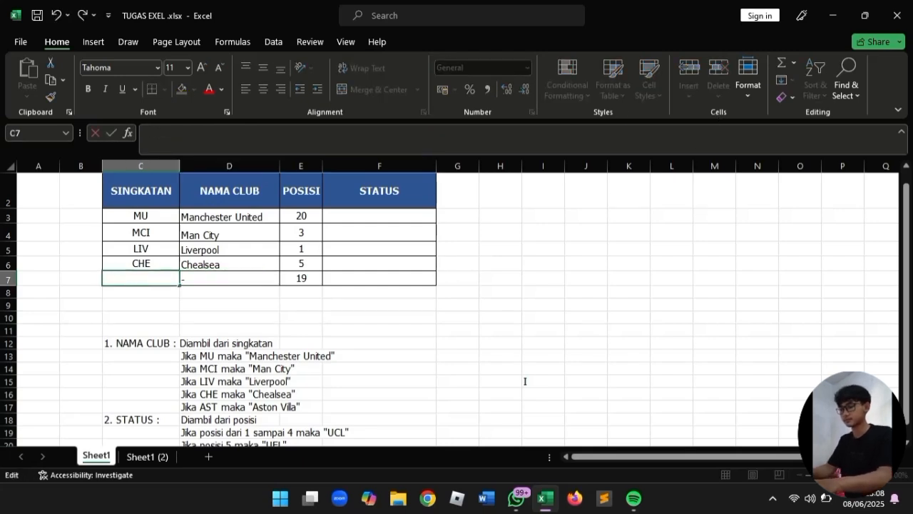
text(AST)
key(Return)
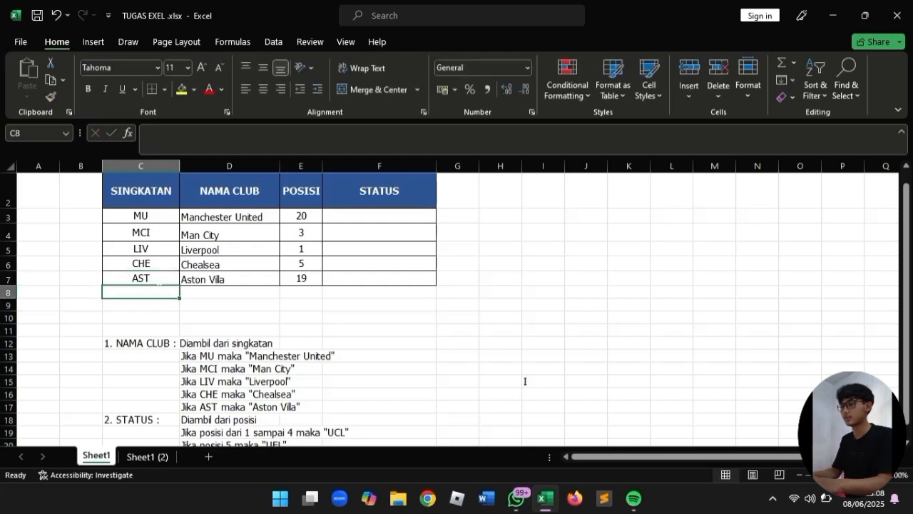
- Review the nested IF formulas in D3 and D4 of the NAMA CLUB column without editing them
click(246, 218)
double_click(246, 217)
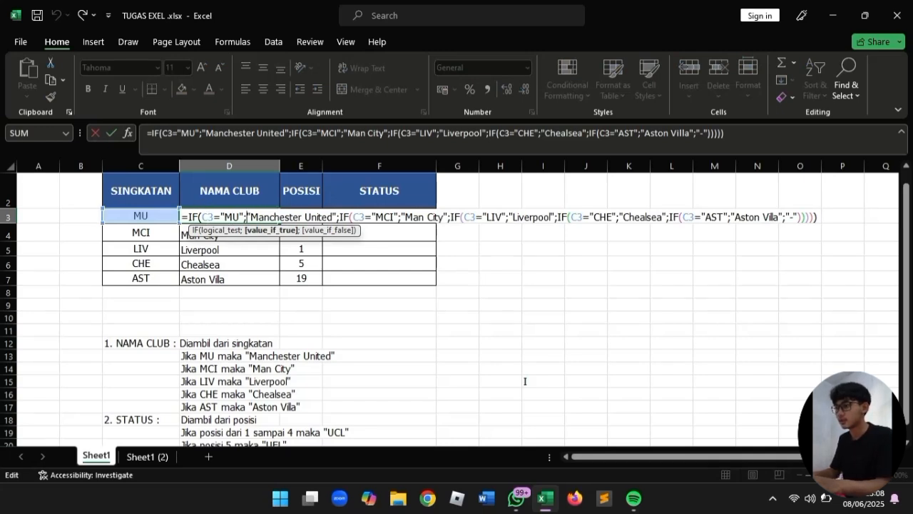
key(Left)
key(Left)
key(Left)
key(Left)
key(Left)
key(Left)
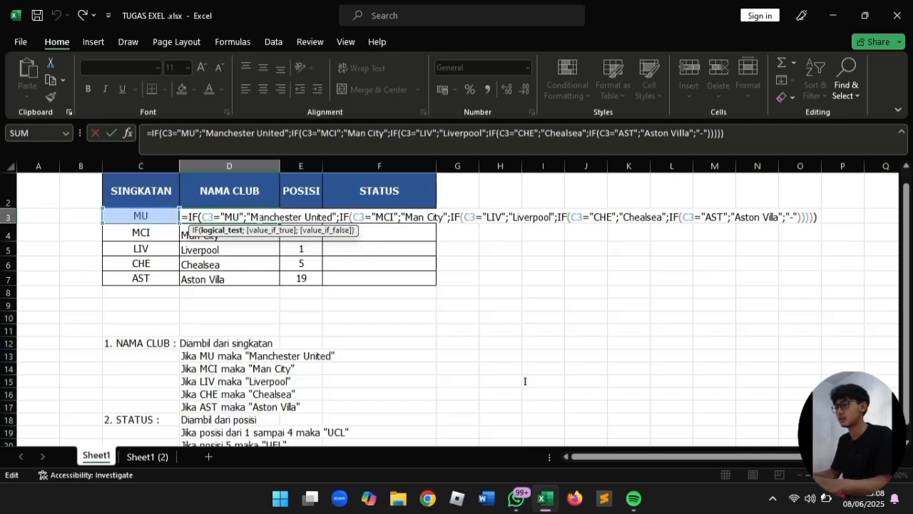
key(Return)
double_click(233, 235)
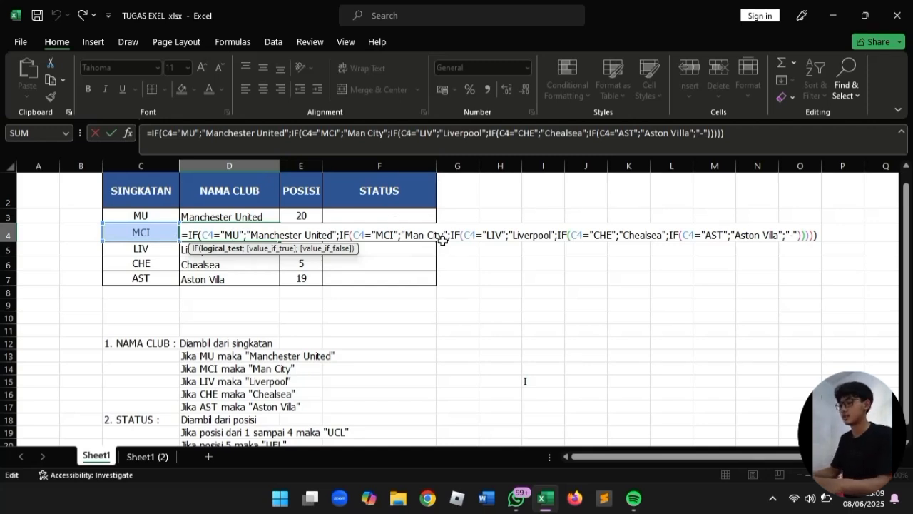
click(476, 208)
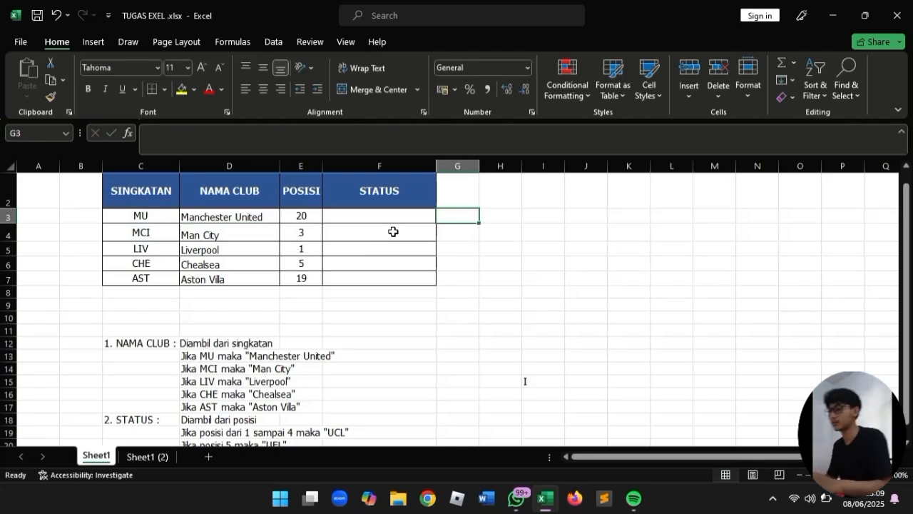
- Read the STATUS rules below the table and compare them with the POSISI column
scroll(351, 272, down, 2)
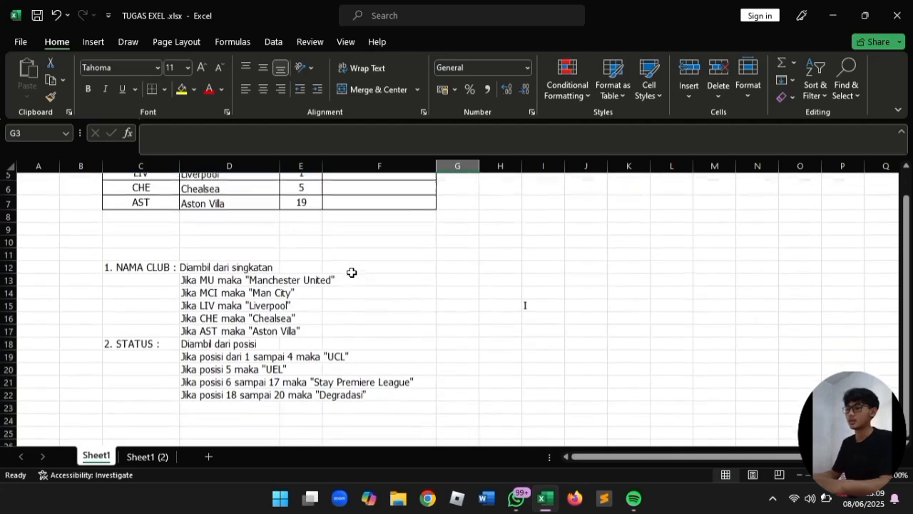
scroll(351, 272, up, 2)
scroll(352, 273, down, 1)
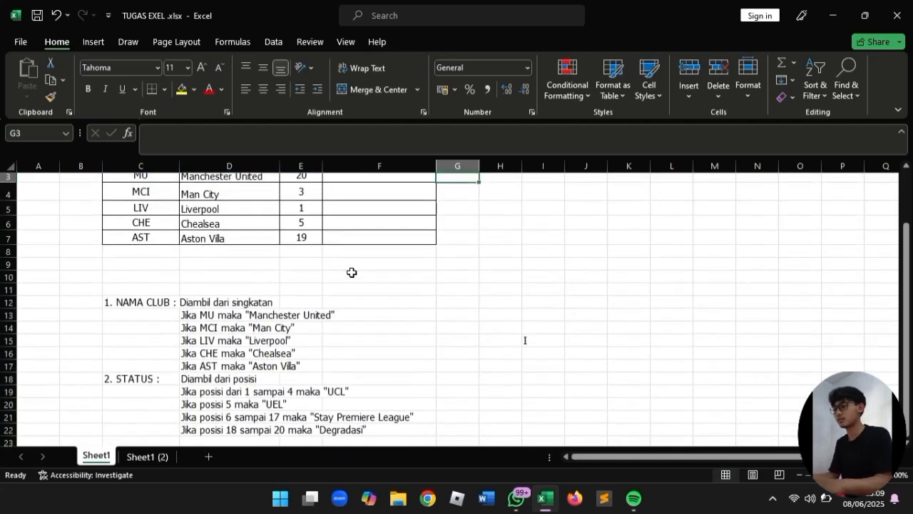
scroll(352, 272, up, 1)
scroll(352, 273, up, 1)
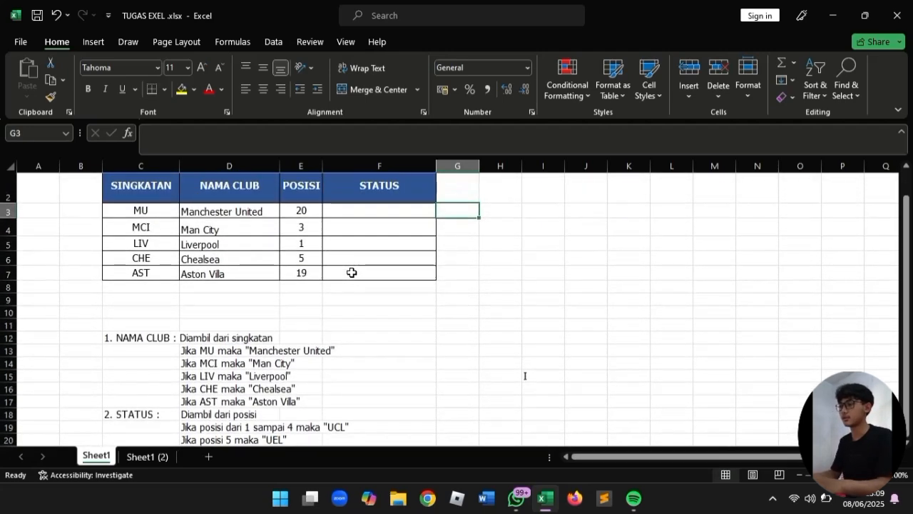
click(306, 215)
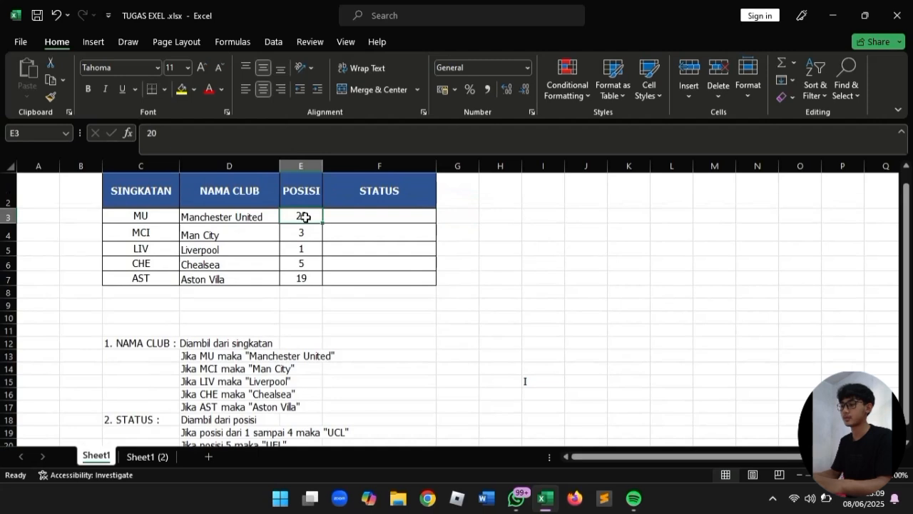
scroll(311, 321, down, 3)
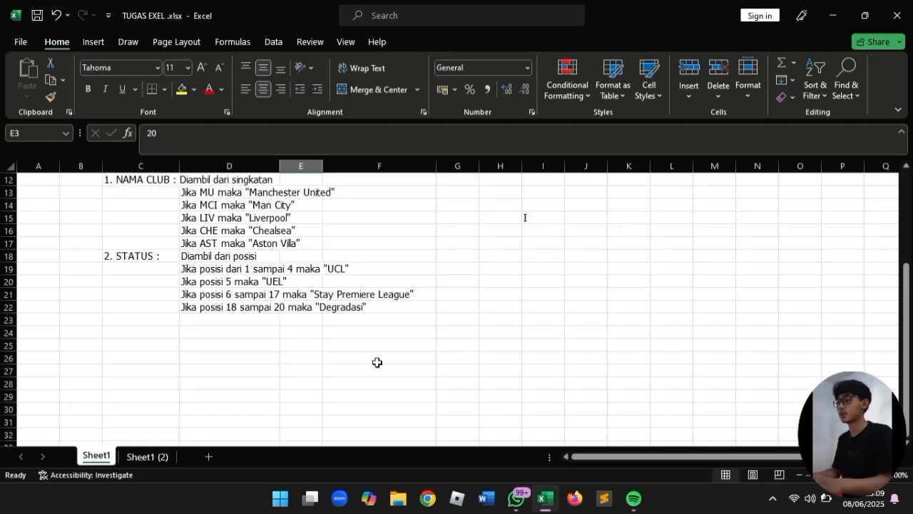
scroll(395, 364, up, 4)
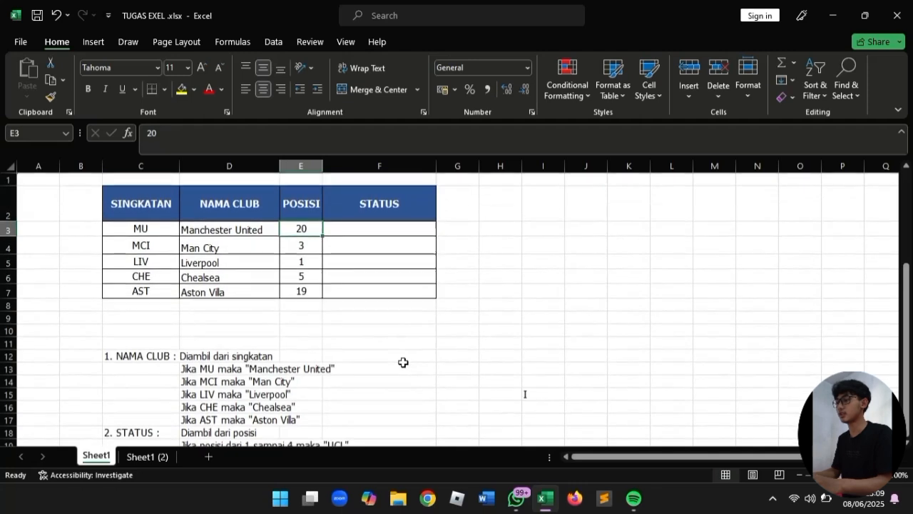
- Start an IF formula in F3 of the STATUS column with the condition E3<5
click(362, 227)
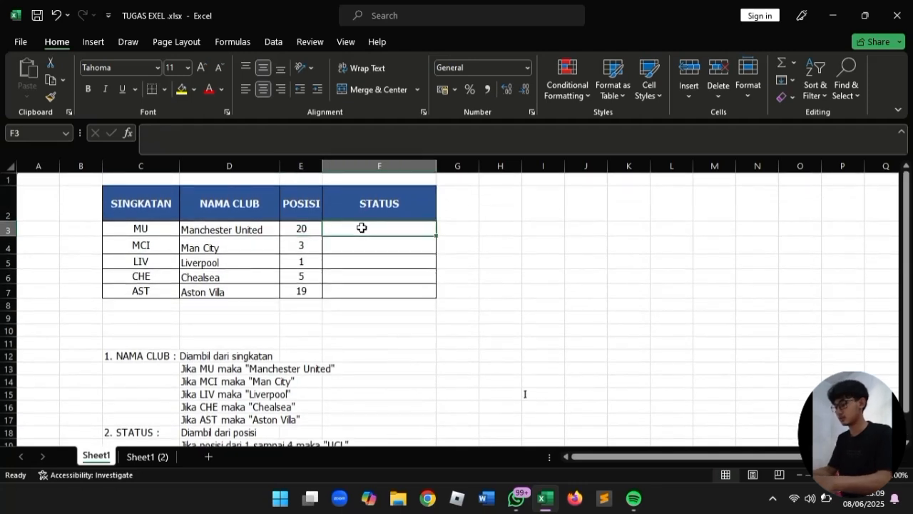
text(=IF)
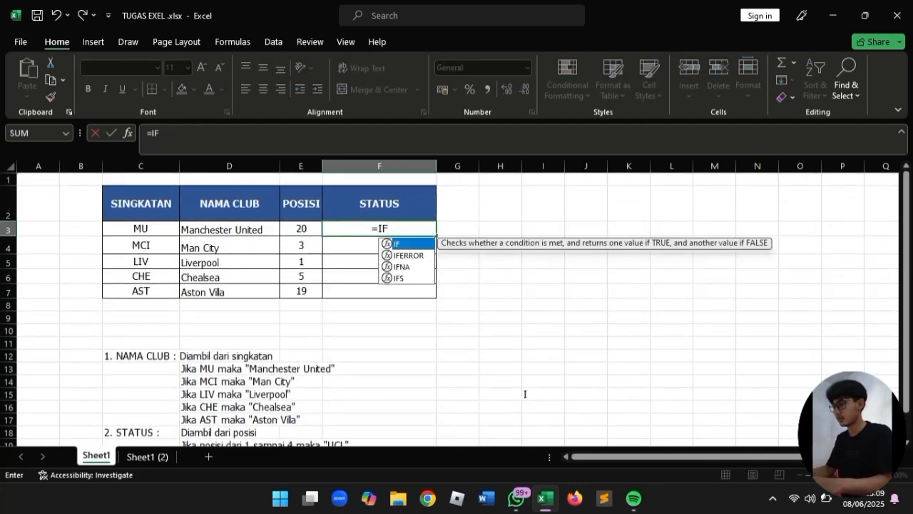
key(BackSpace)
key(BackSpace)
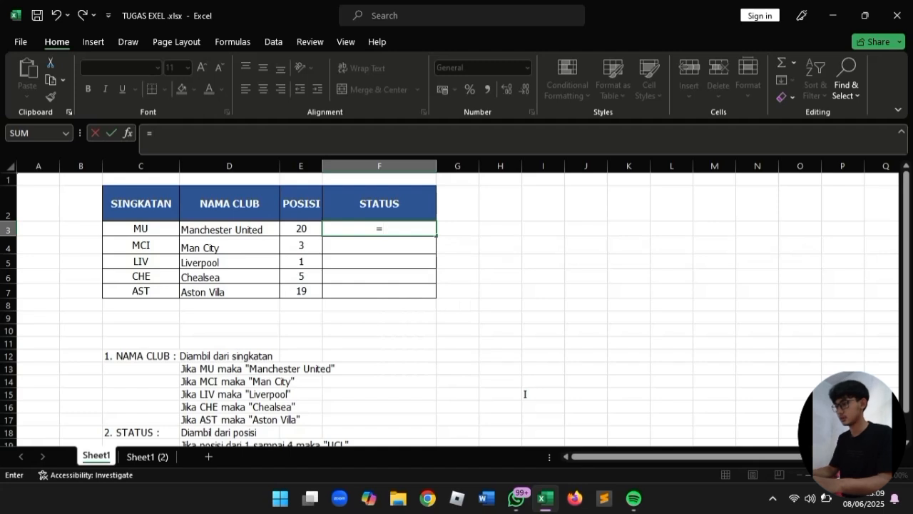
text(if)
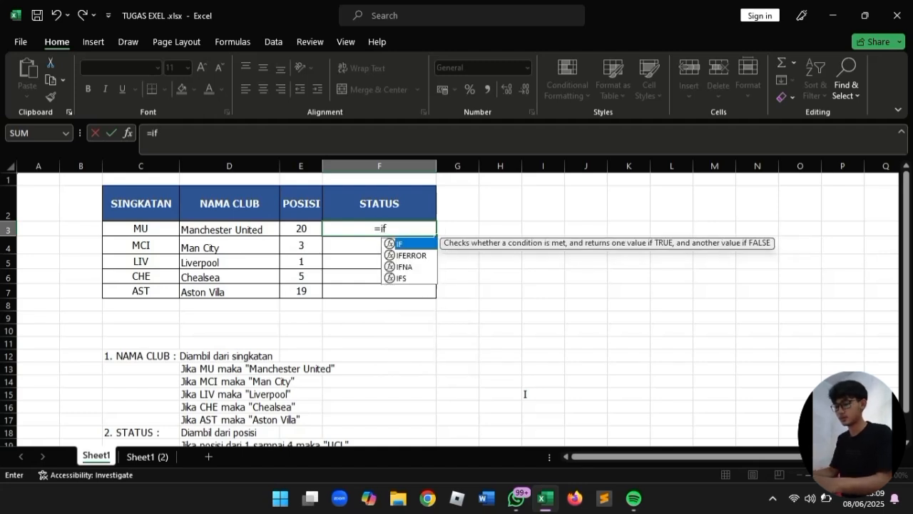
key(Tab)
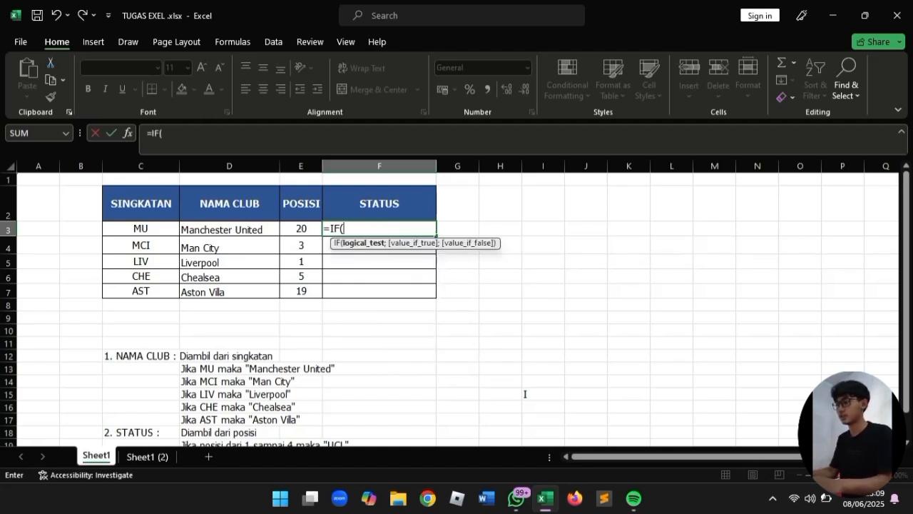
click(304, 227)
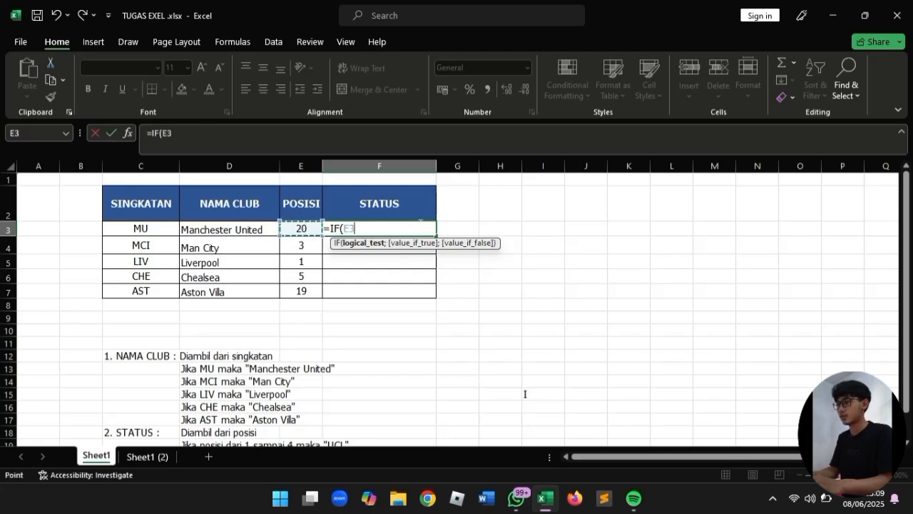
scroll(344, 365, down, 1)
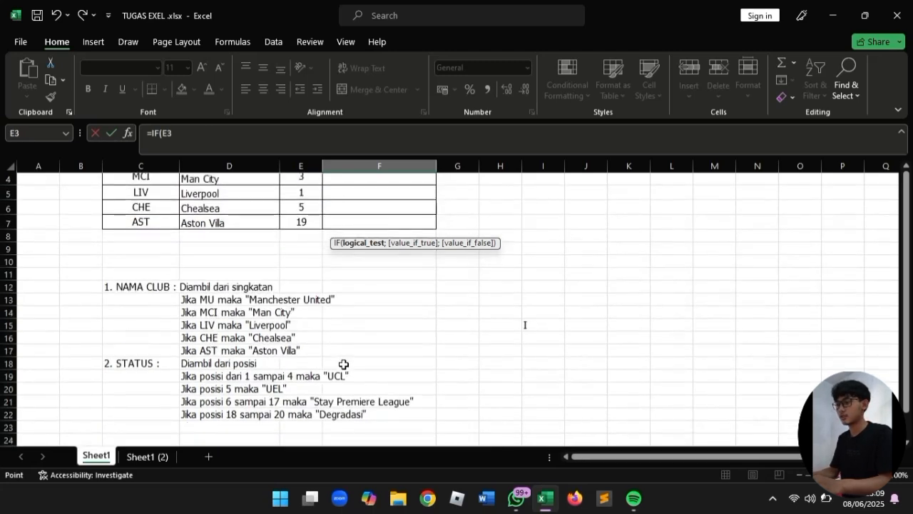
scroll(373, 280, up, 1)
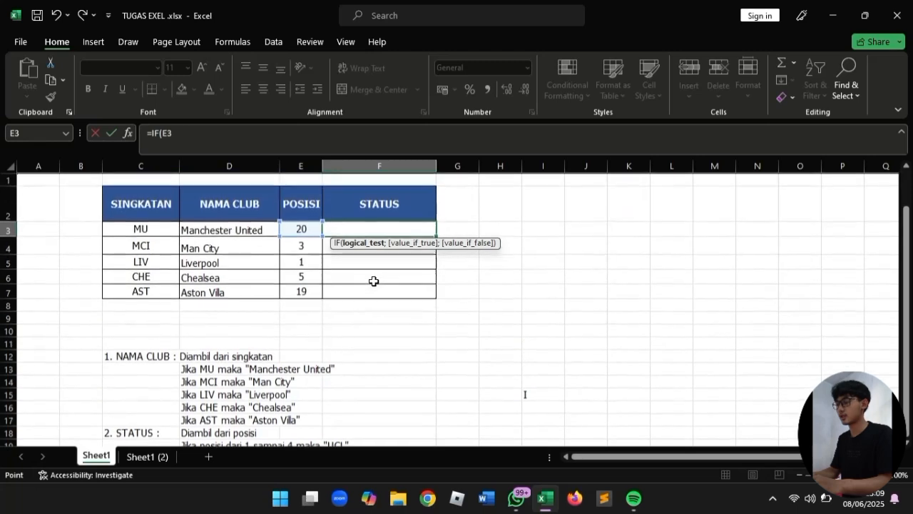
text(<)
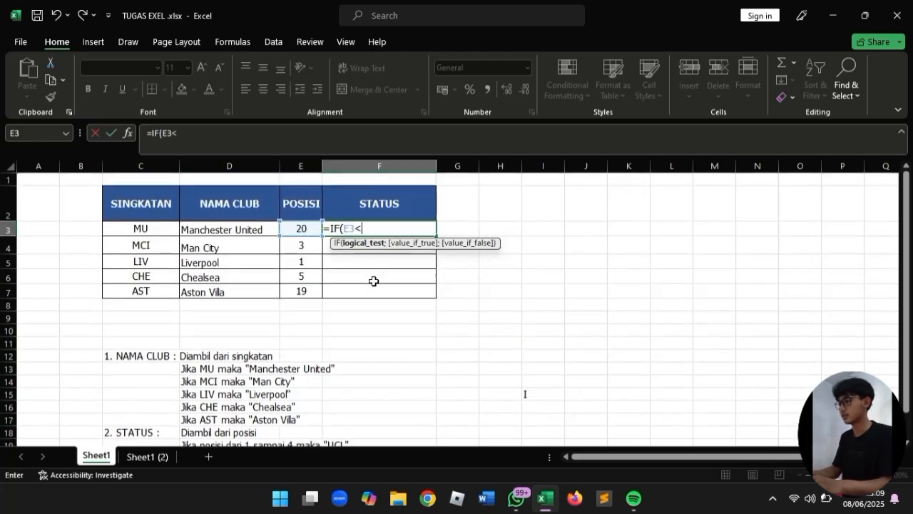
text(5)
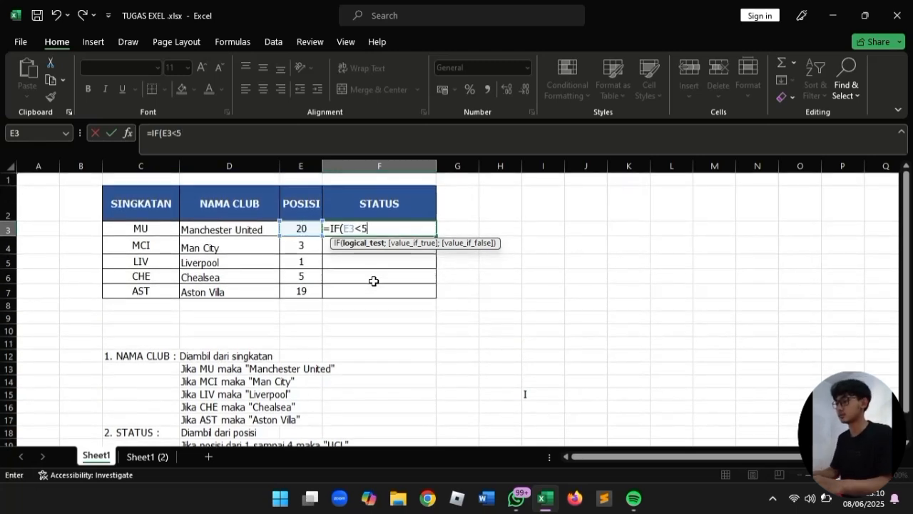
scroll(373, 280, down, 1)
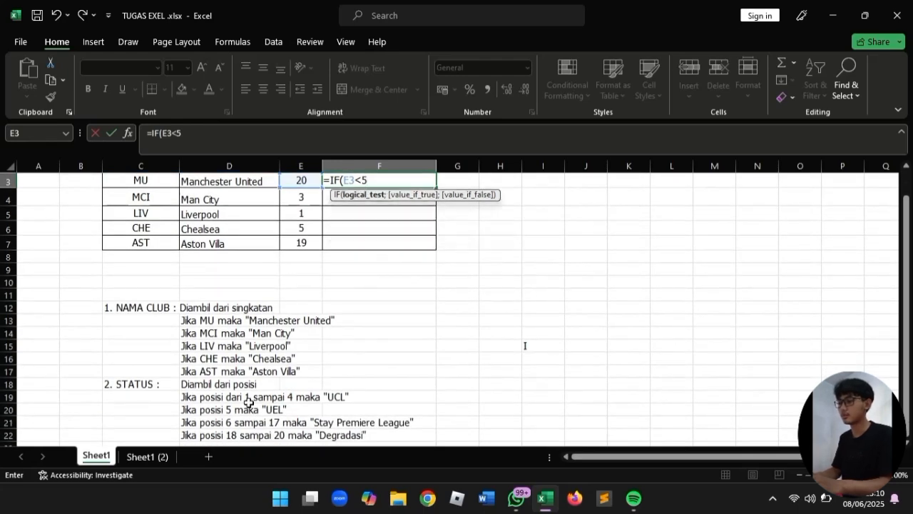
scroll(297, 396, up, 1)
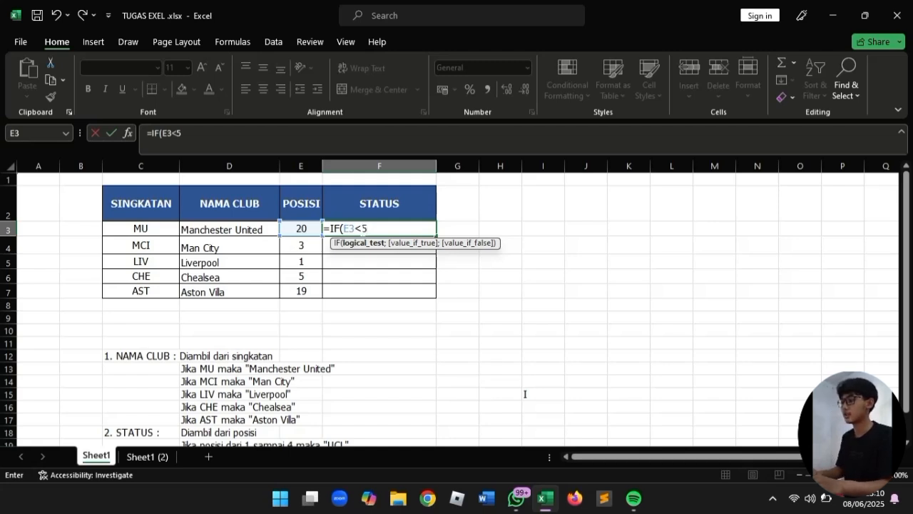
key(F2)
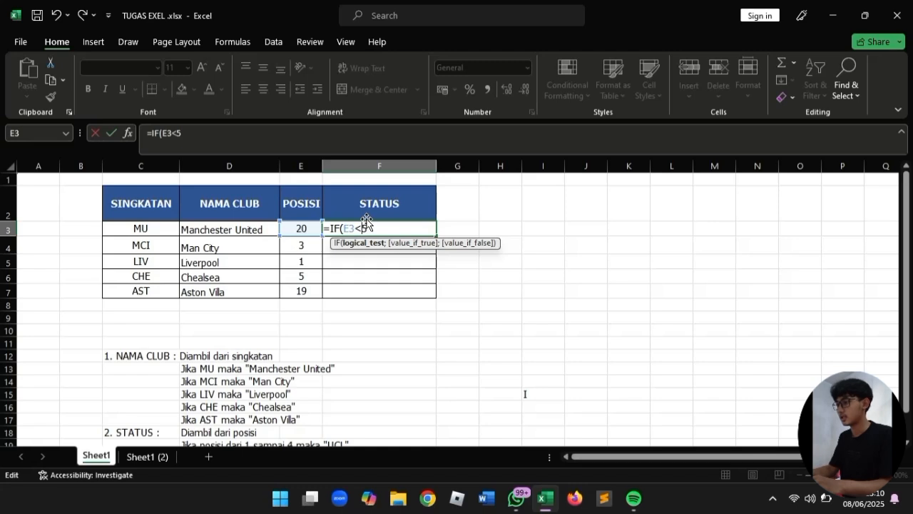
text(=)
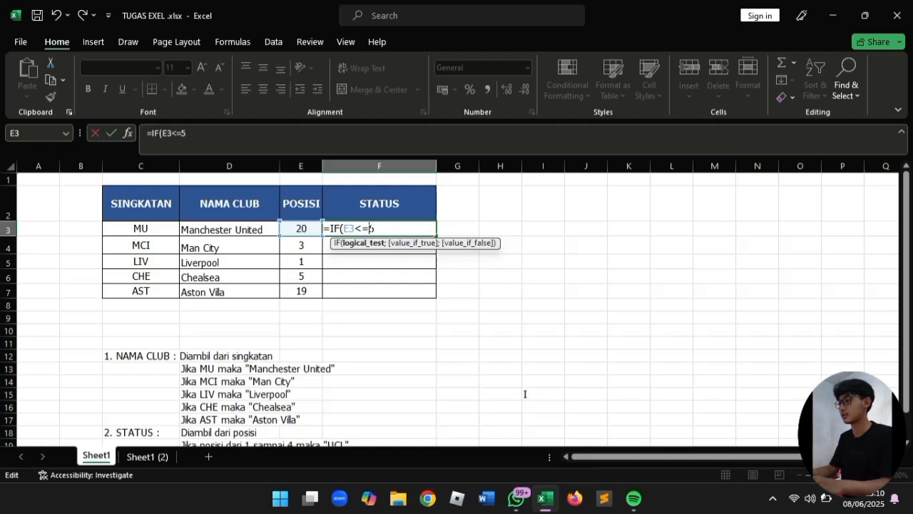
key(BackSpace)
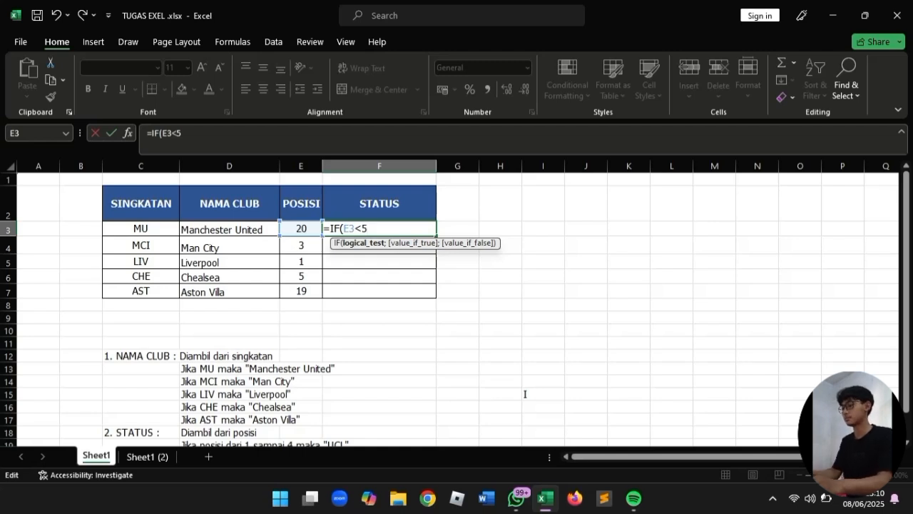
- Add "UCL" as the value the F3 formula returns when E3<5 is true, using a semicolon separator
text(;)
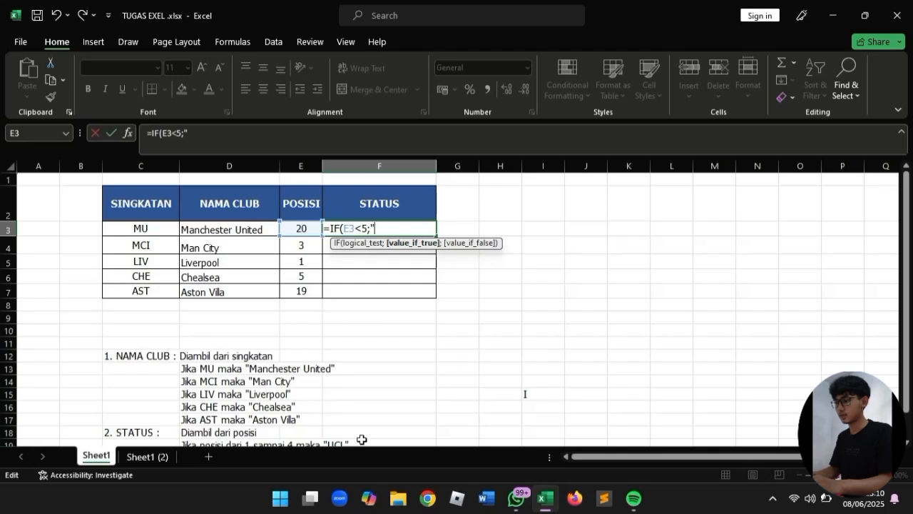
scroll(361, 438, down, 1)
scroll(362, 439, up, 1)
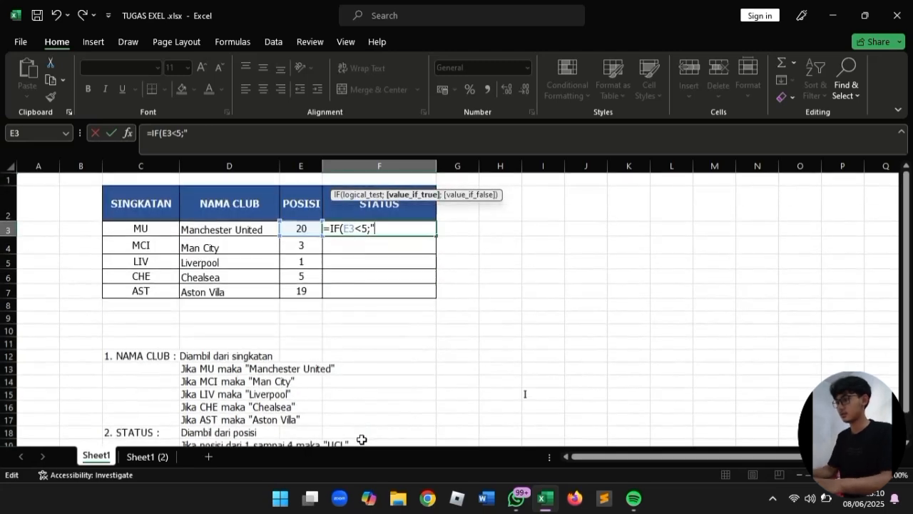
text(u)
key(BackSpace)
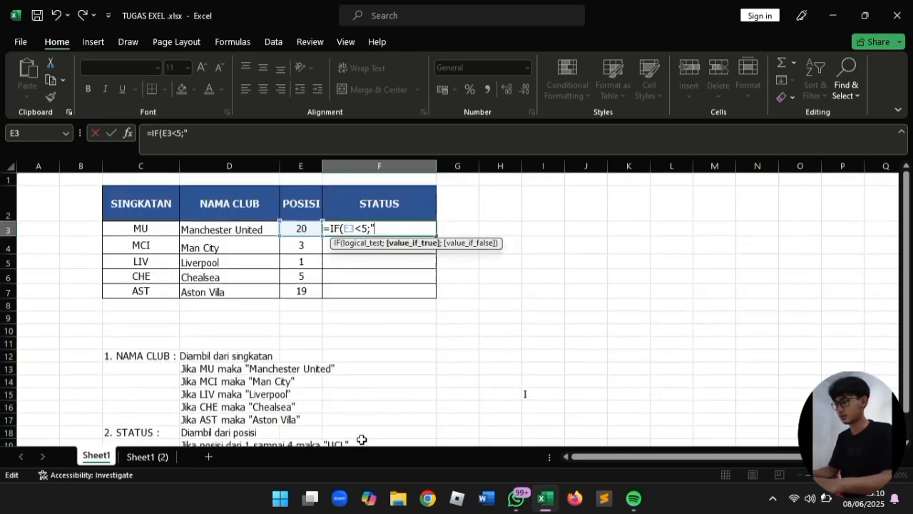
text(UCL)
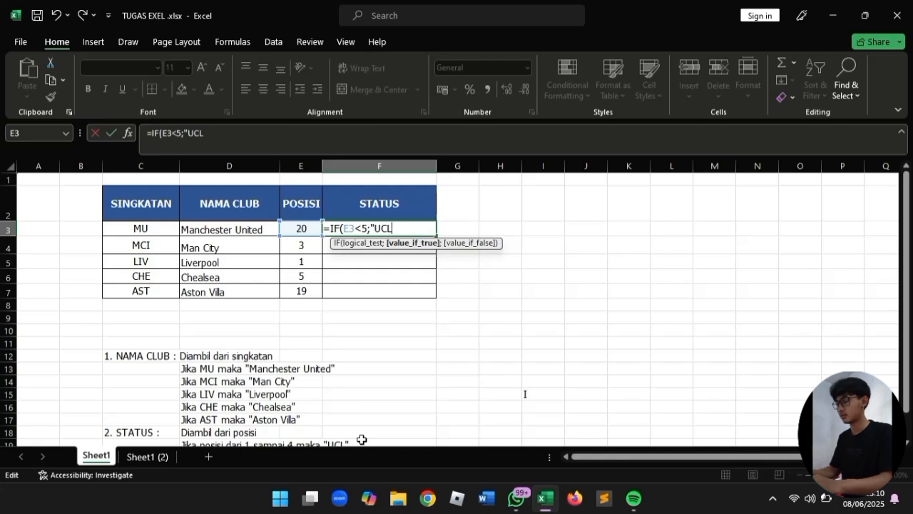
text(")
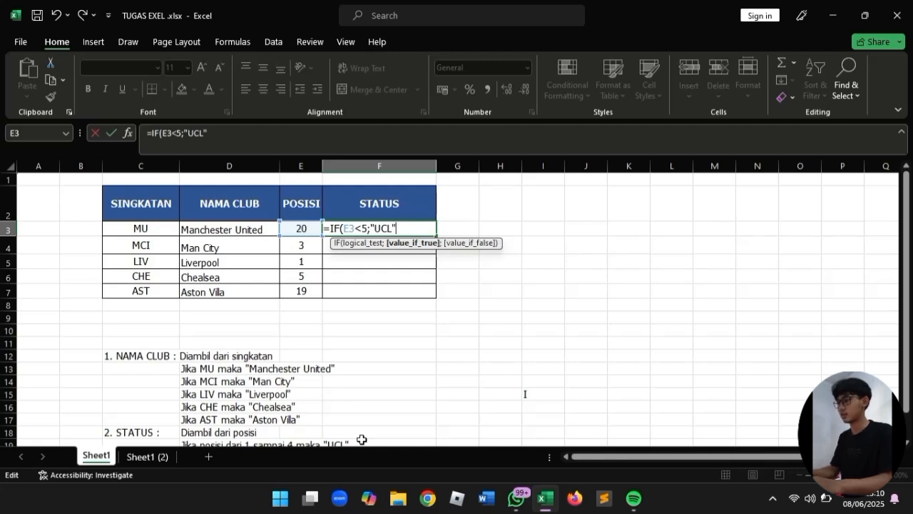
- Nest a second IF as the value-if-false argument in the F3 formula, with the condition E3=5
text(;)
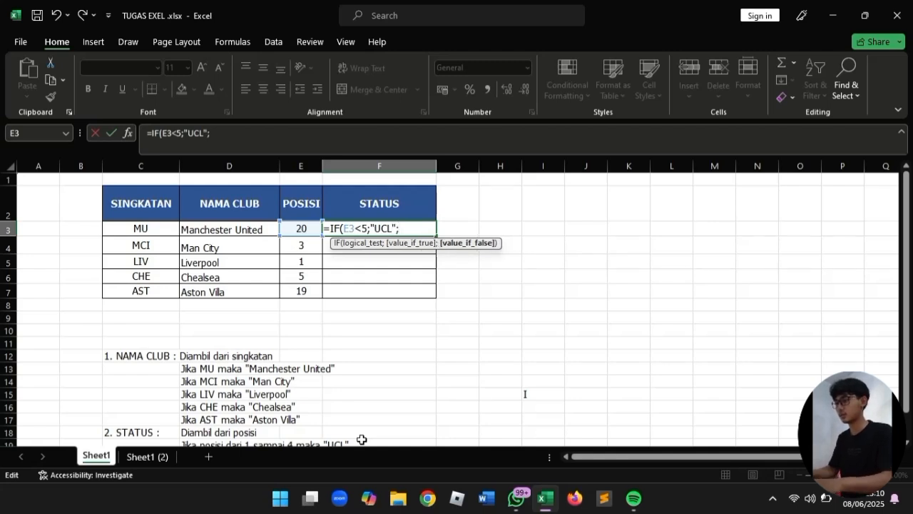
text(IF()
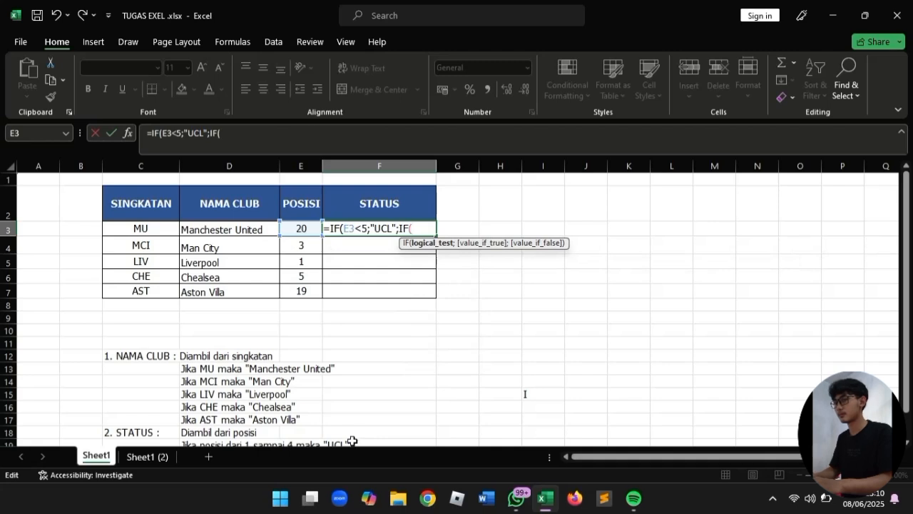
scroll(352, 441, down, 2)
scroll(352, 441, down, 3)
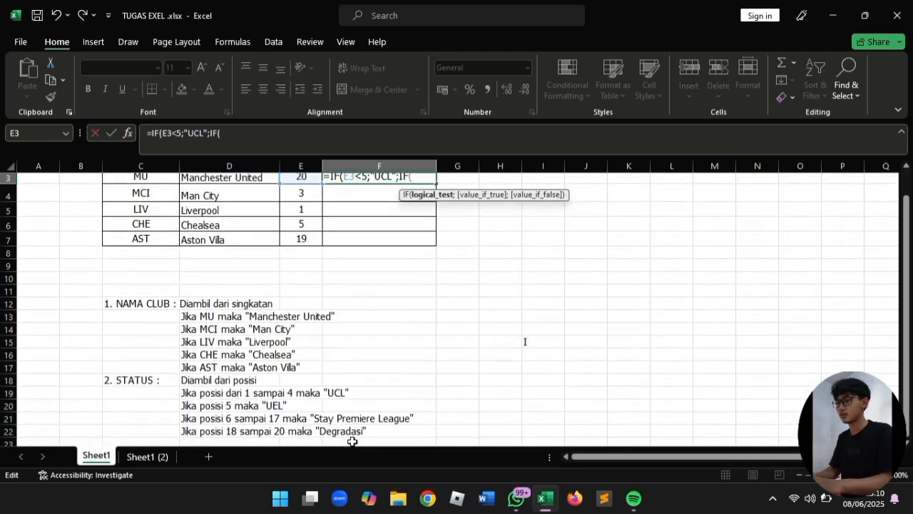
scroll(351, 441, down, 1)
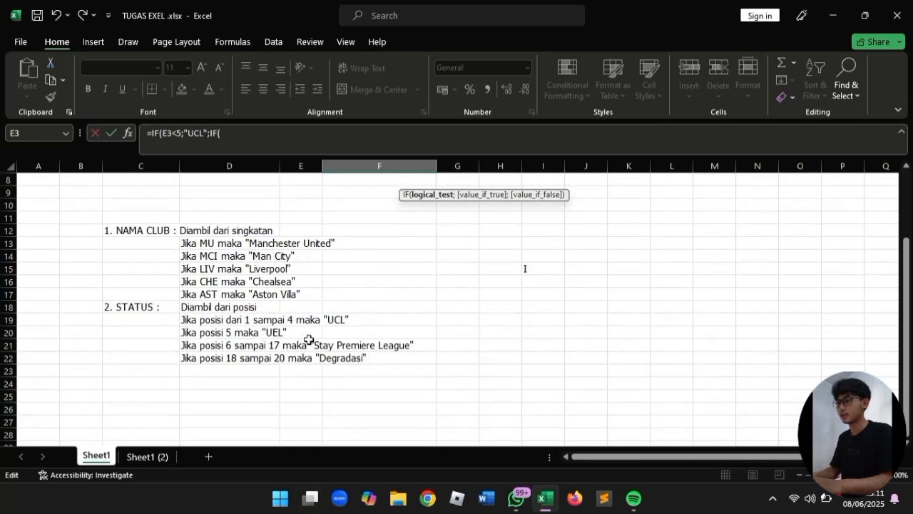
scroll(308, 340, up, 2)
scroll(308, 340, up, 1)
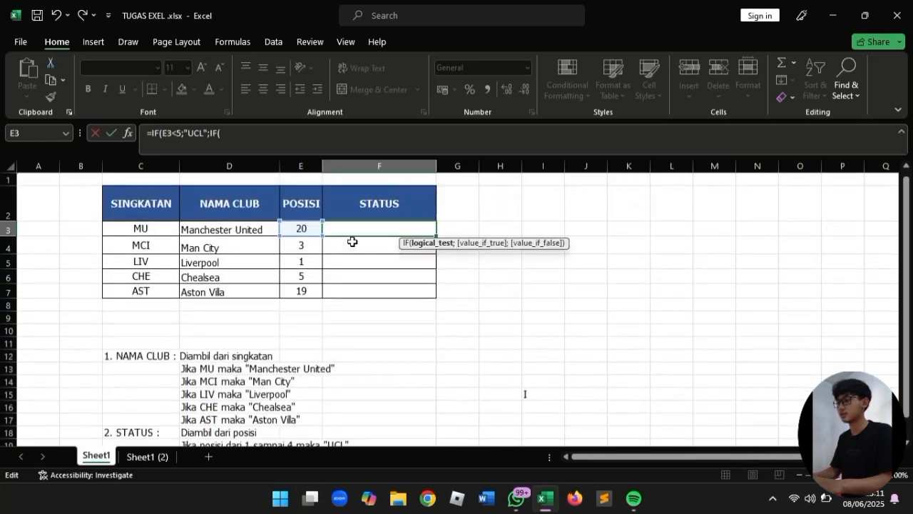
click(300, 230)
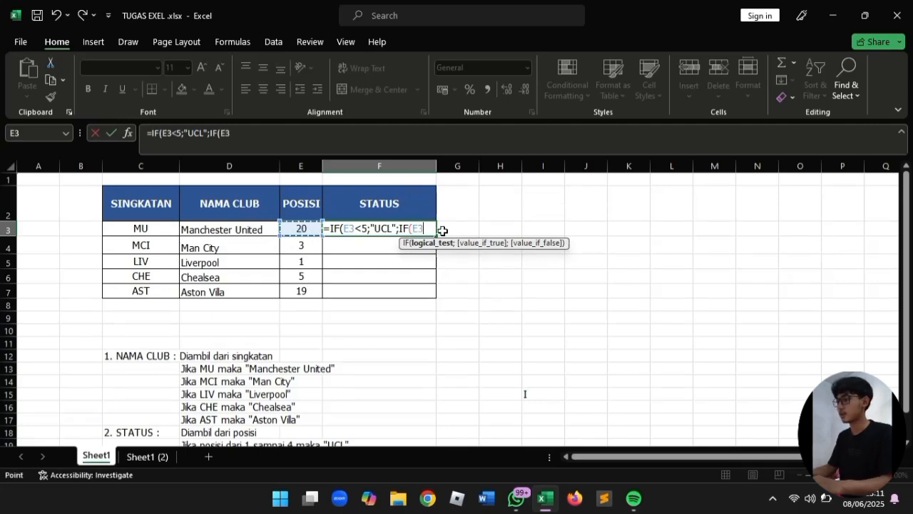
text(=)
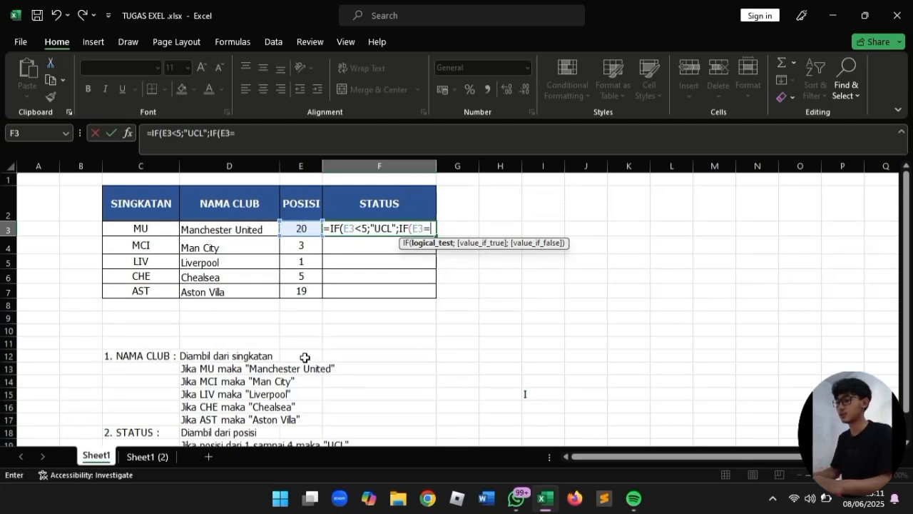
scroll(306, 356, down, 1)
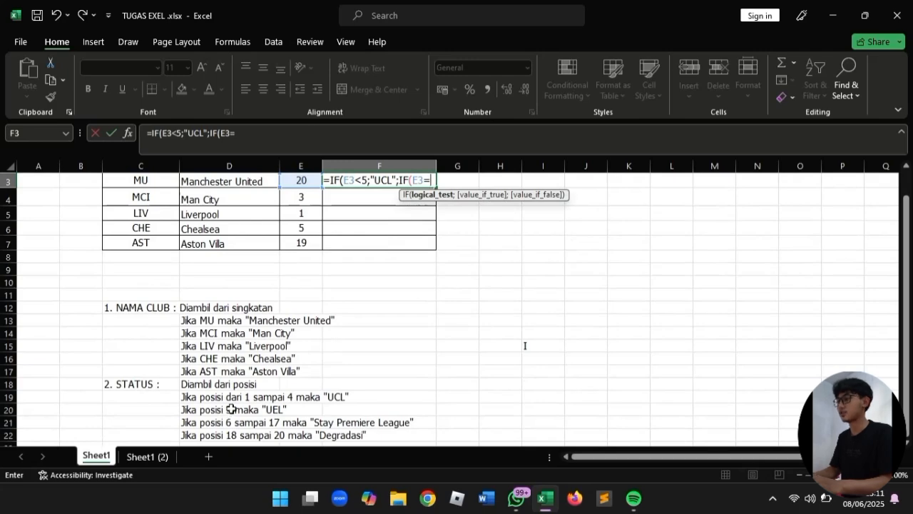
scroll(419, 228, up, 1)
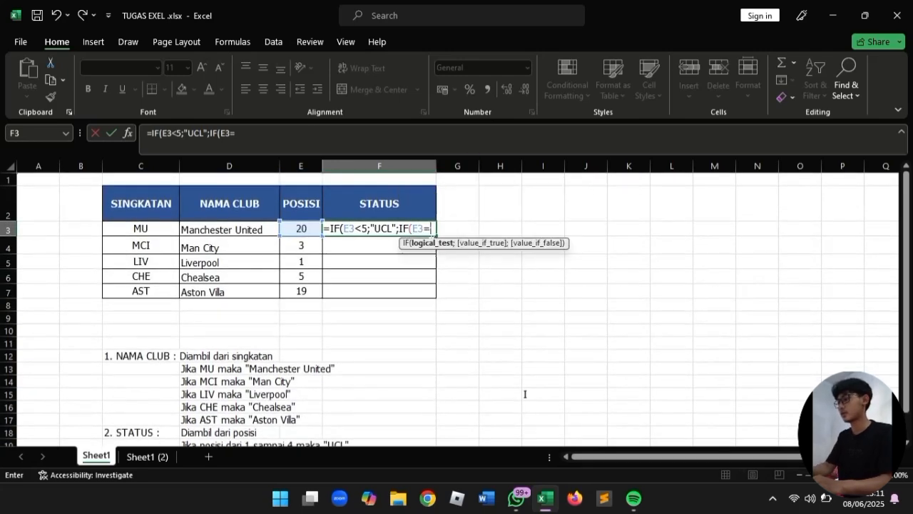
text(5)
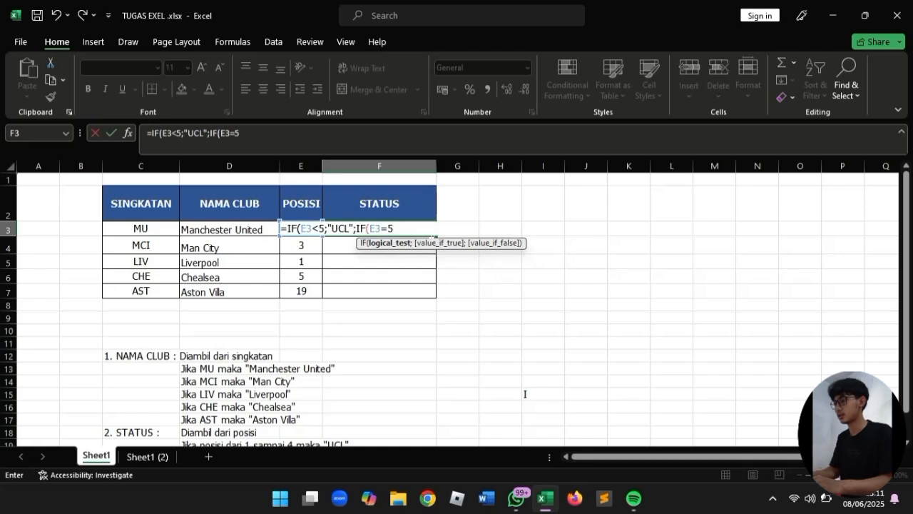
- Add "UEL" as the value the nested IF in F3 returns when E3=5 is true
text(;)
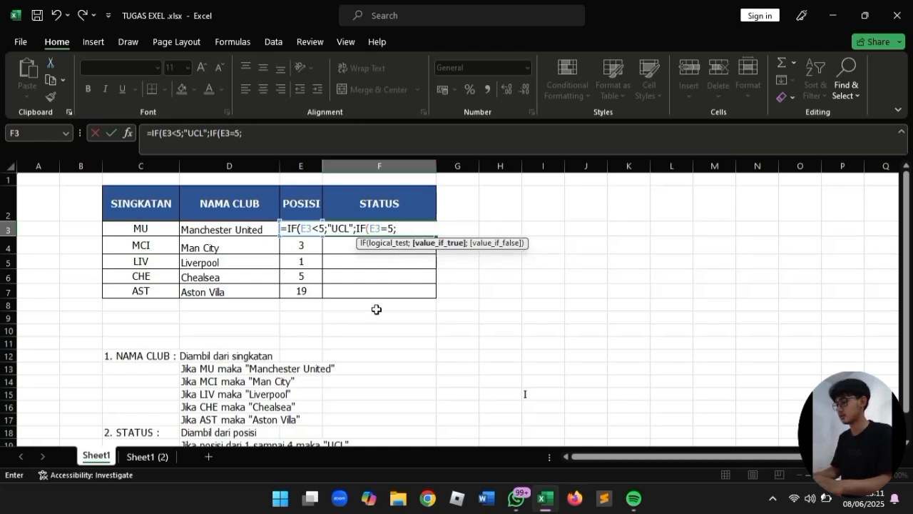
scroll(376, 309, down, 1)
text(")
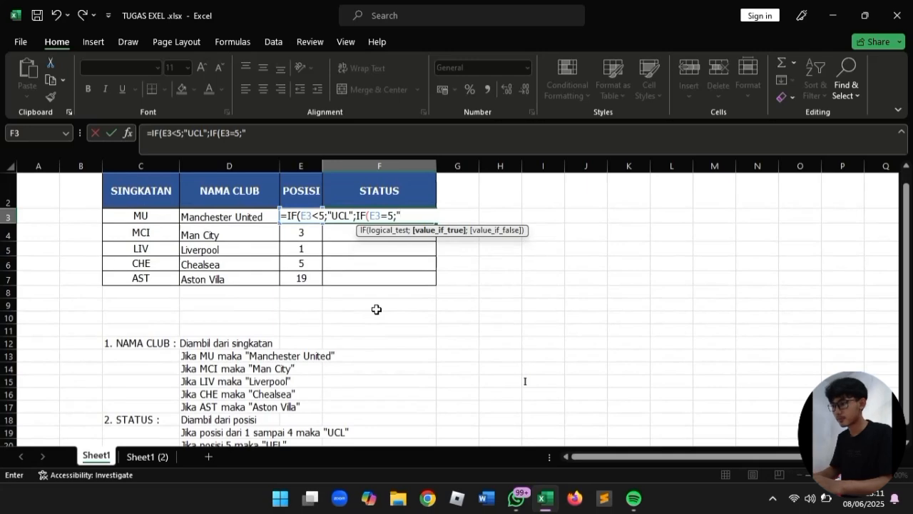
scroll(376, 309, down, 5)
scroll(376, 309, up, 6)
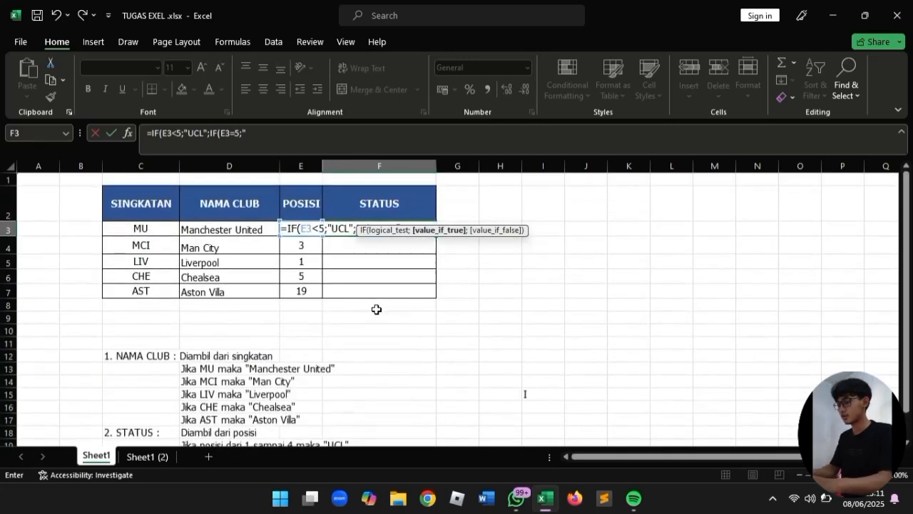
text(UEL)
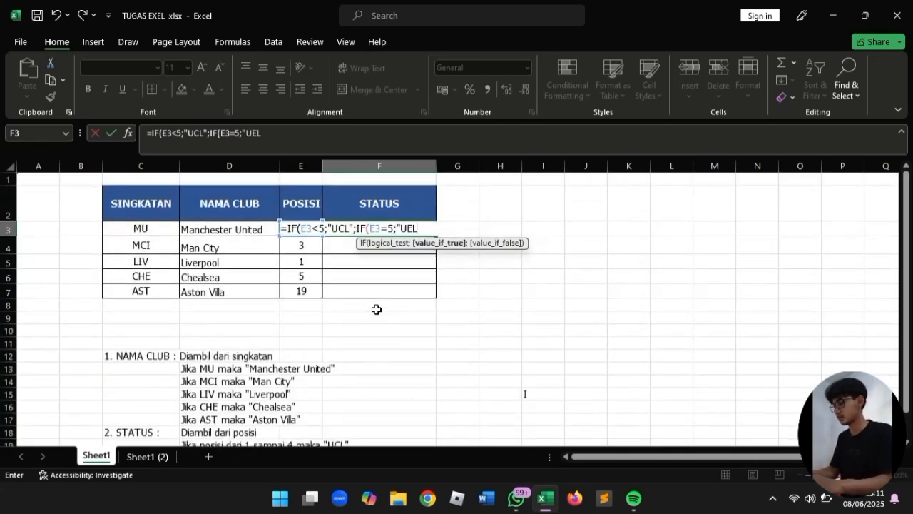
text(")
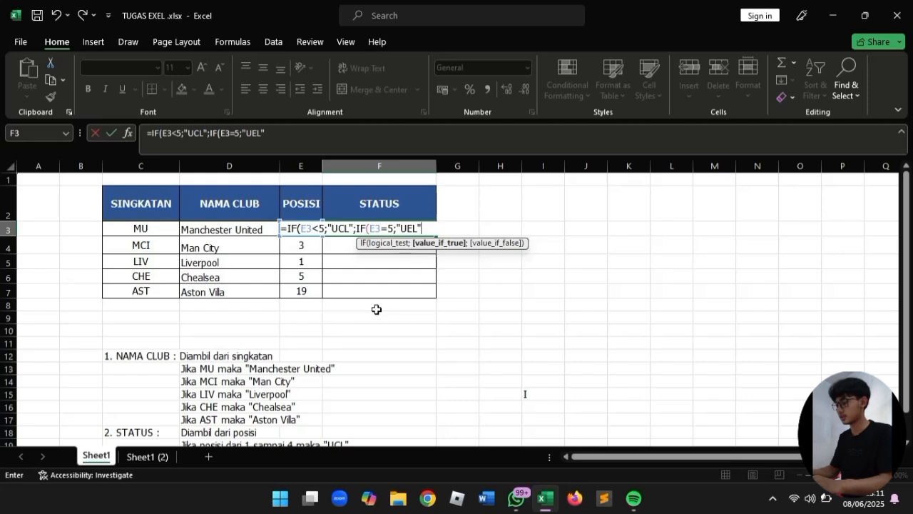
- Nest a third IF as the value-if-false argument of the second IF in the F3 formula, with the condition E3<18
text(;)
scroll(376, 309, down, 5)
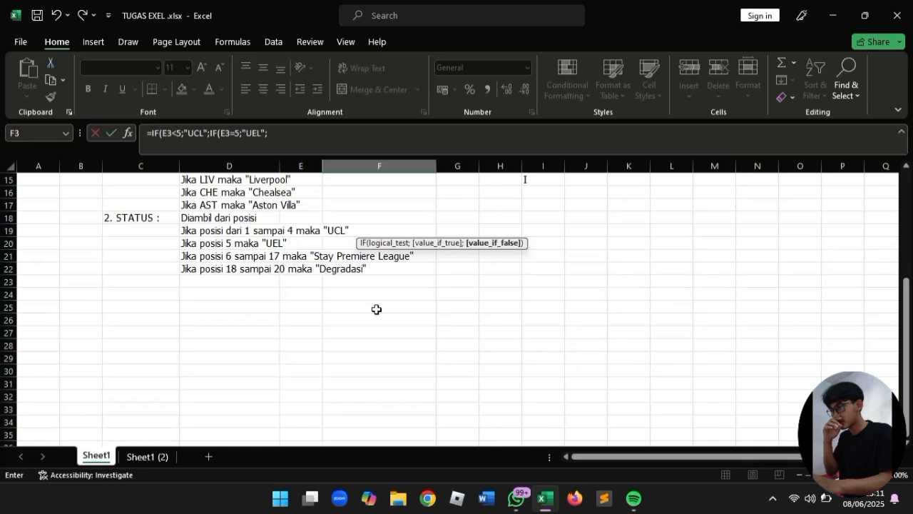
scroll(376, 309, up, 5)
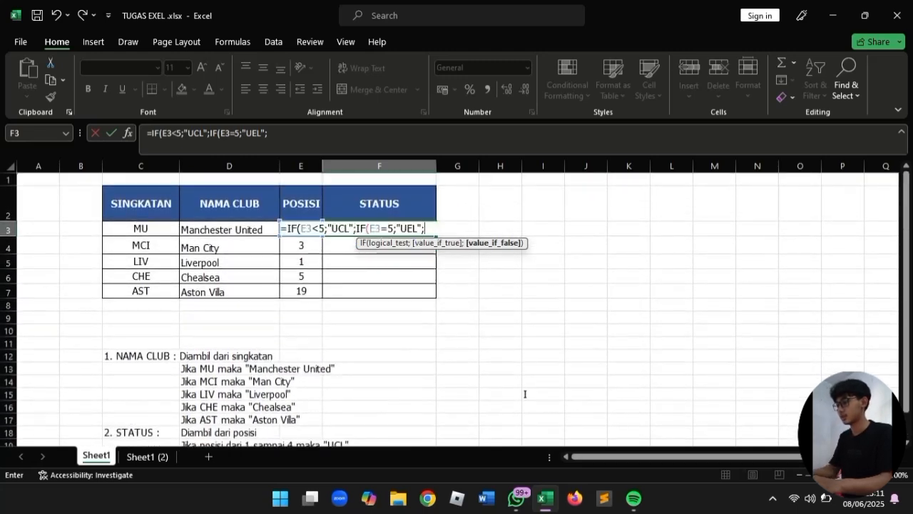
text(IF)
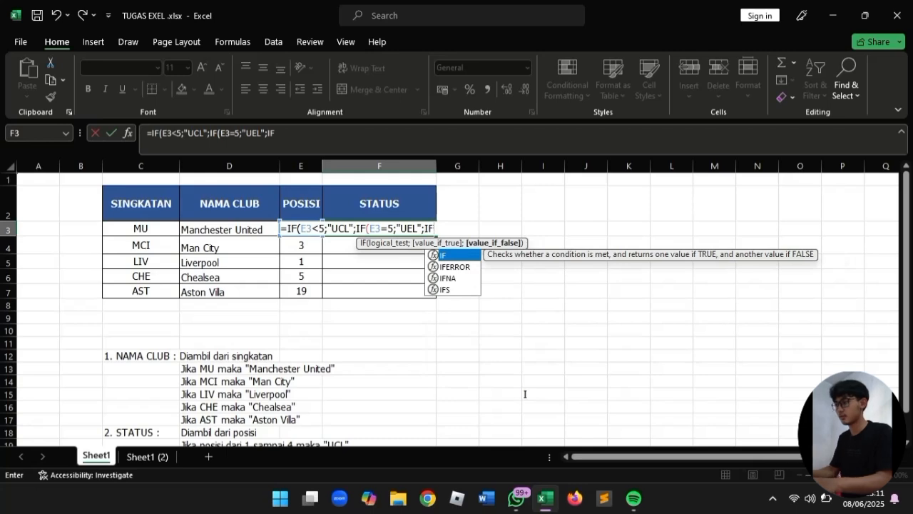
text(()
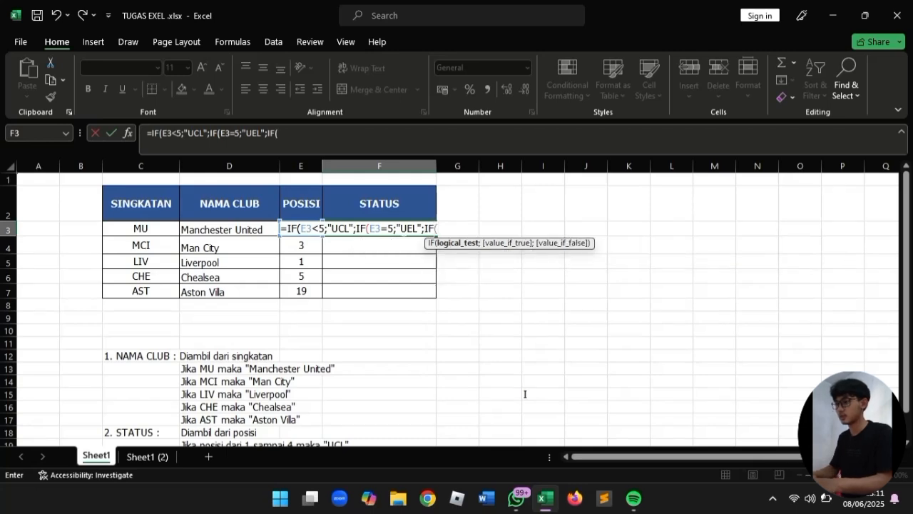
click(300, 211)
key(Down)
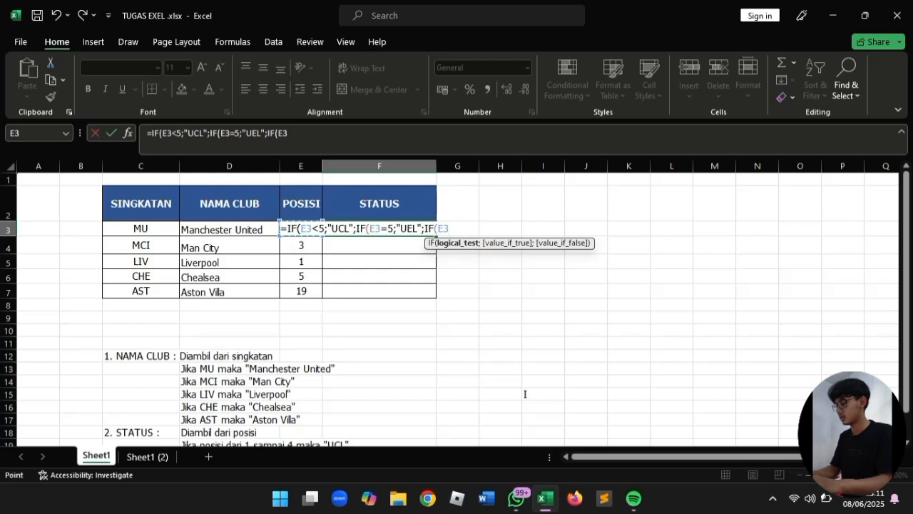
text(<)
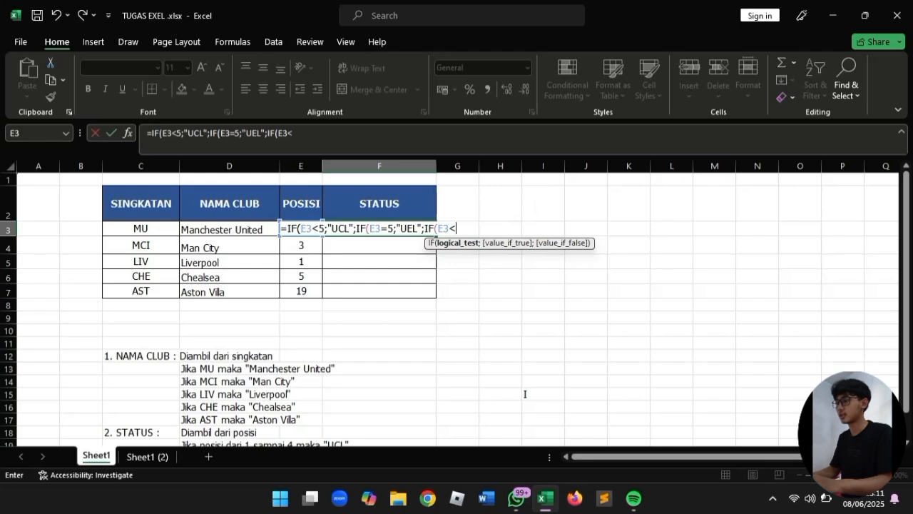
scroll(525, 393, down, 1)
scroll(525, 394, up, 1)
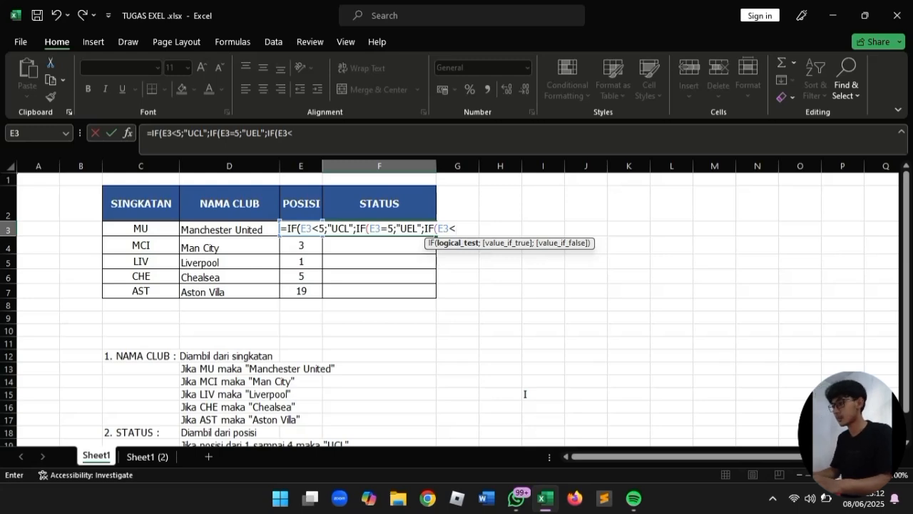
scroll(456, 227, down, 1)
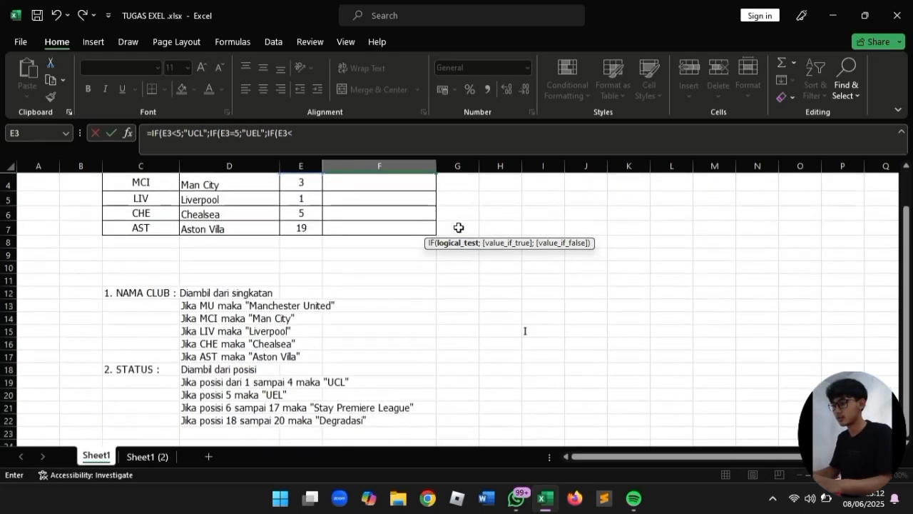
scroll(486, 254, up, 1)
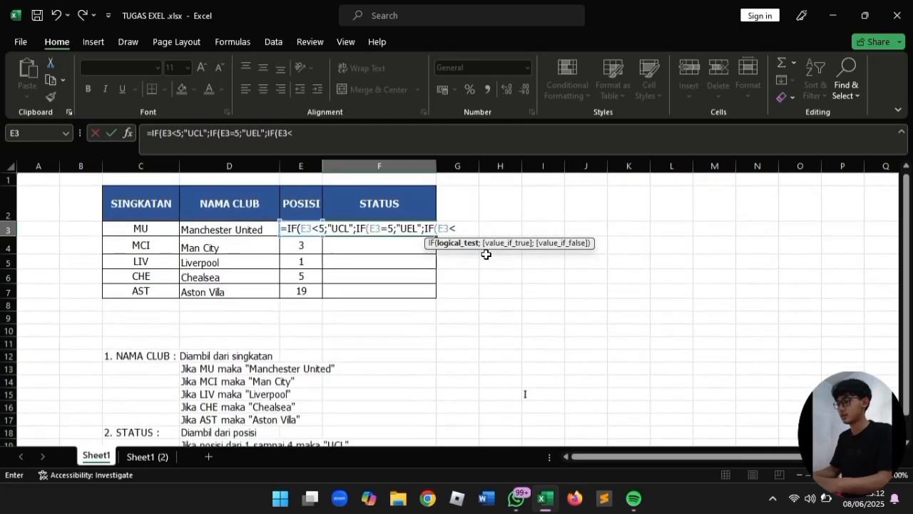
text(18)
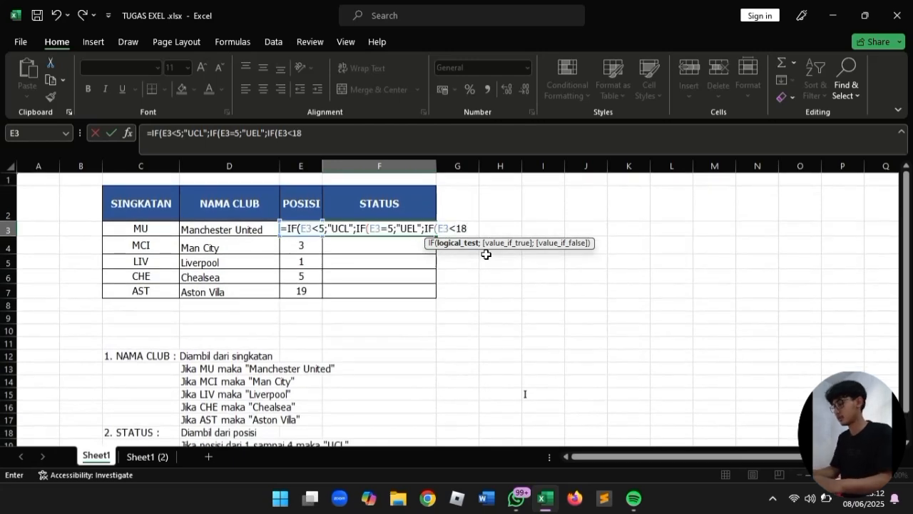
- Add "Stay Premere League" as the value the third IF in F3 returns when E3<18 is true
text(;)
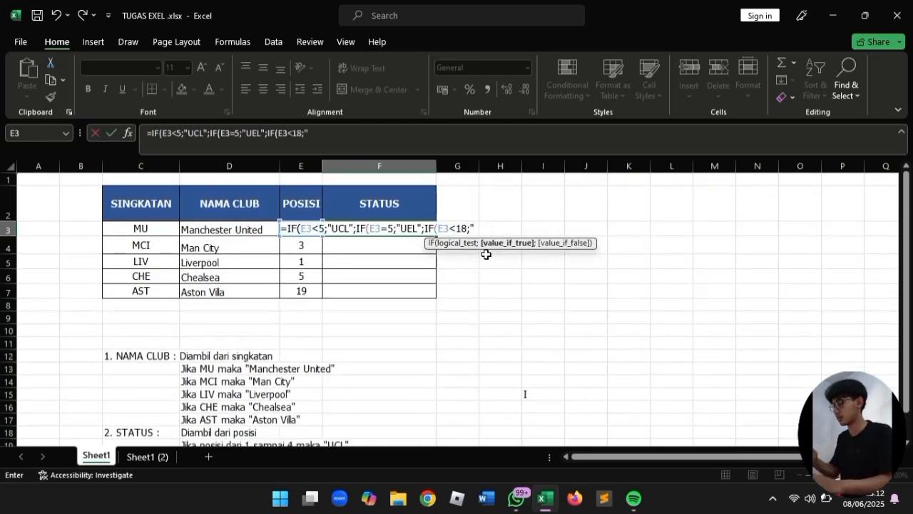
scroll(486, 254, down, 2)
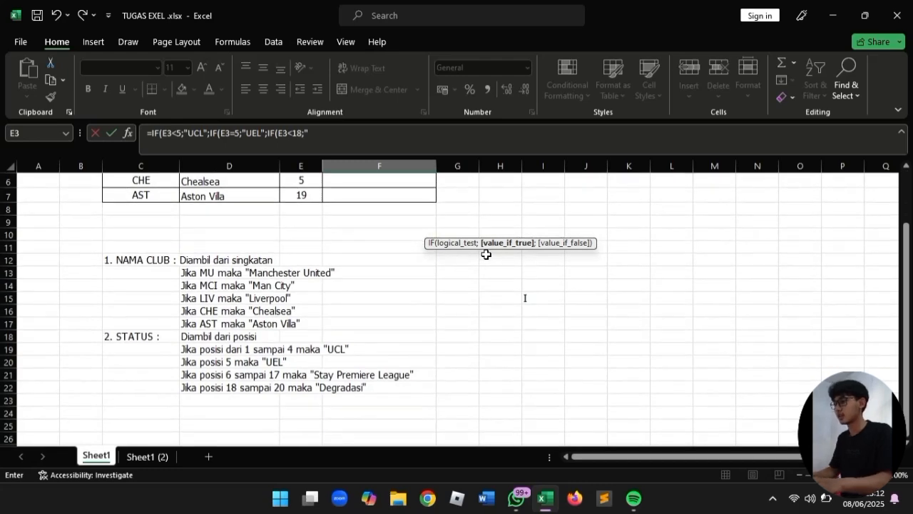
scroll(486, 254, up, 2)
text("S)
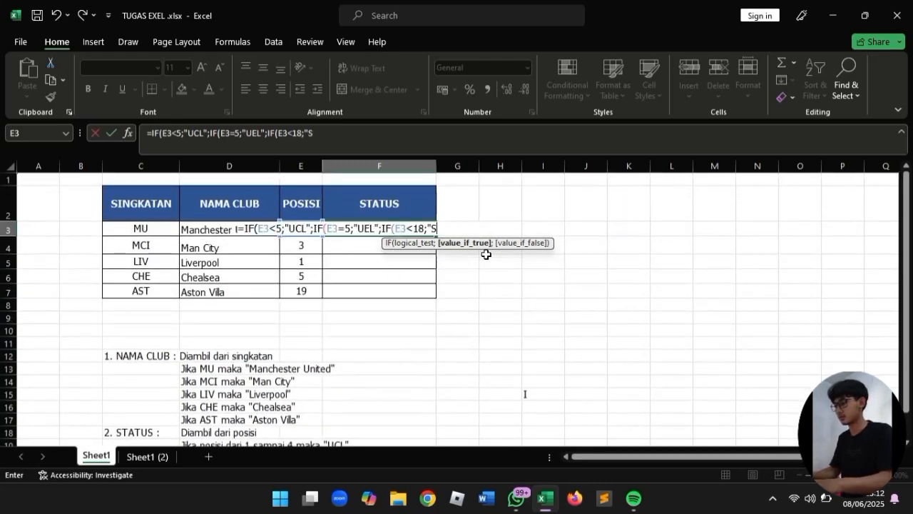
text(tay )
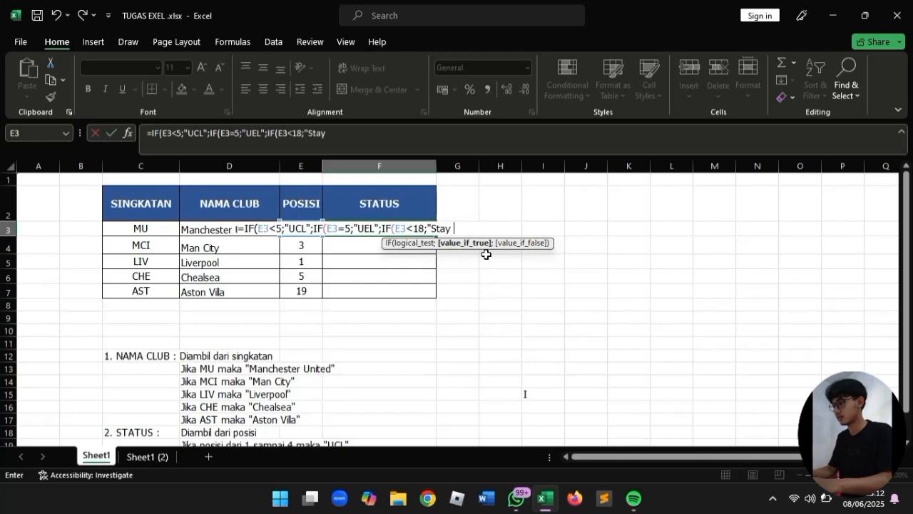
text(Prem)
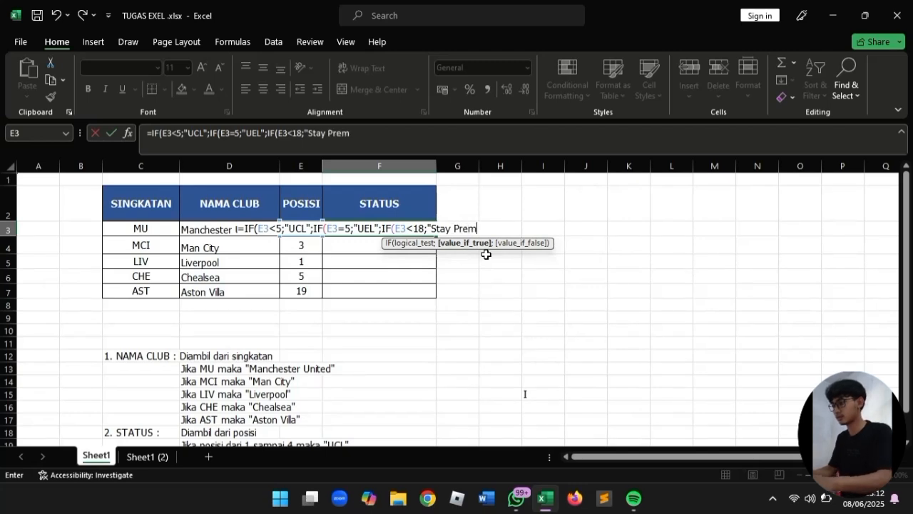
text(ere League)
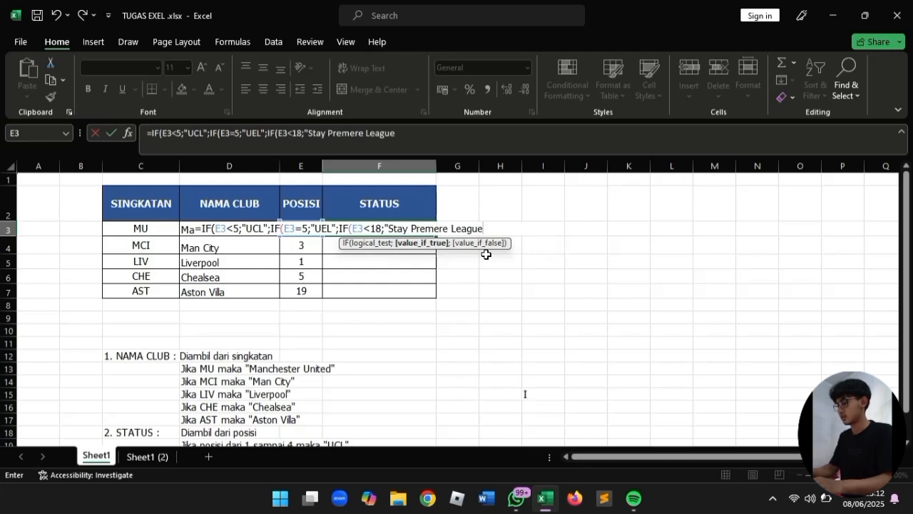
text(")
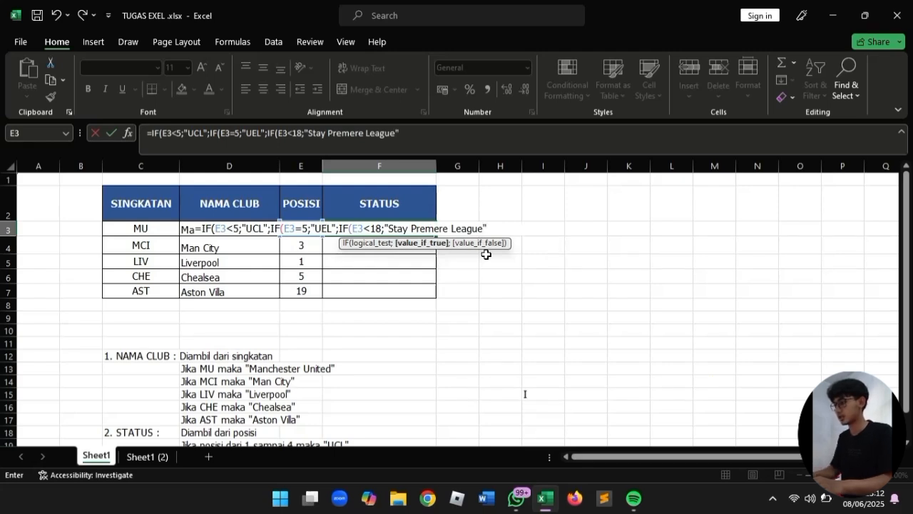
- Nest a fourth IF as the value-if-false argument in the F3 formula, starting its condition with E3 and a greater-than sign
text(;IF()
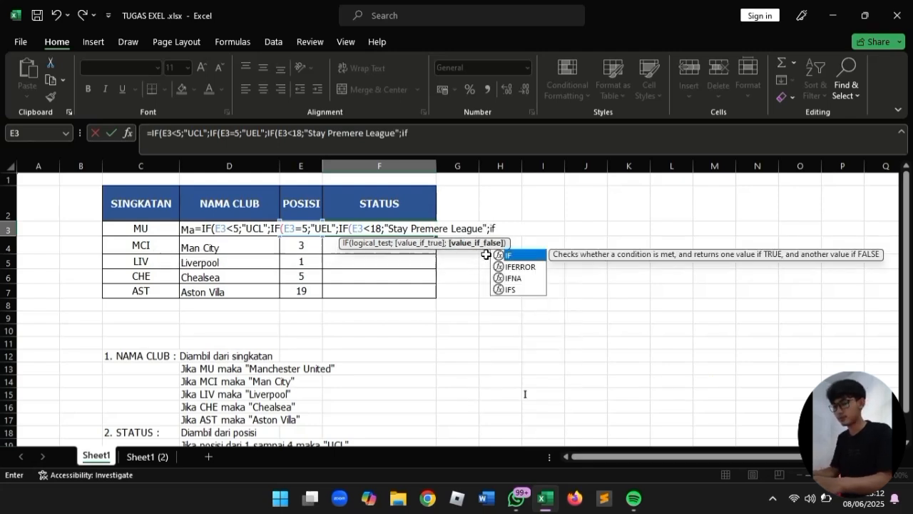
scroll(419, 281, down, 5)
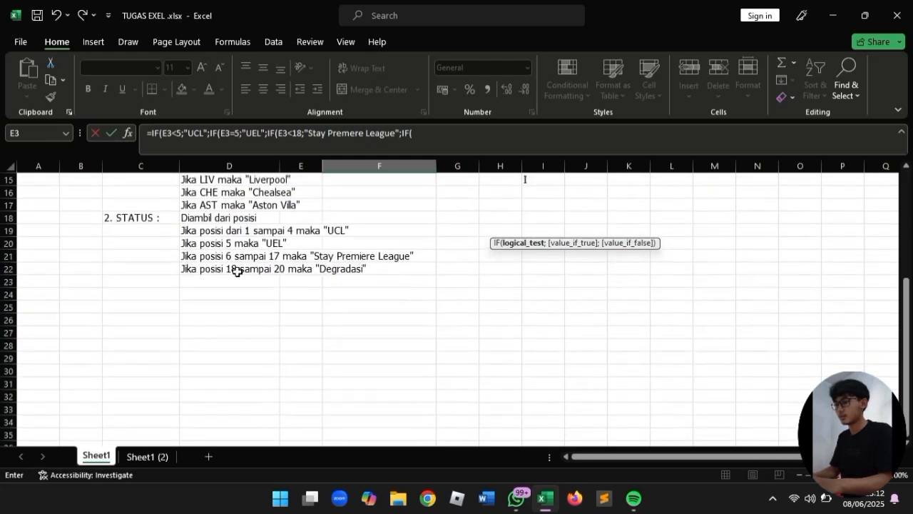
scroll(422, 295, up, 5)
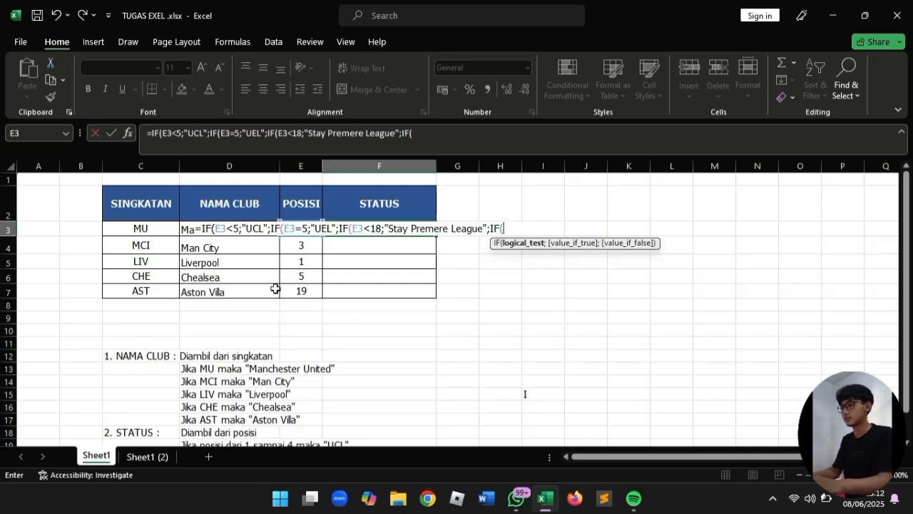
click(299, 208)
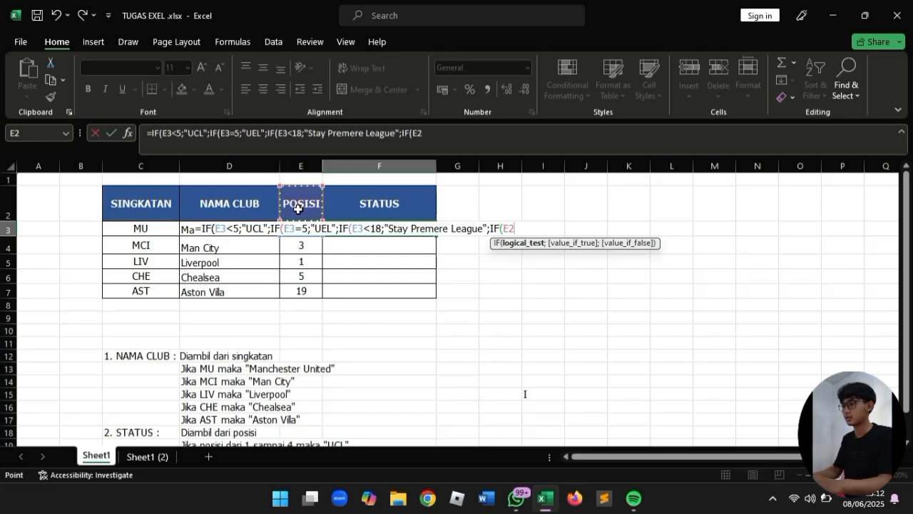
key(Down)
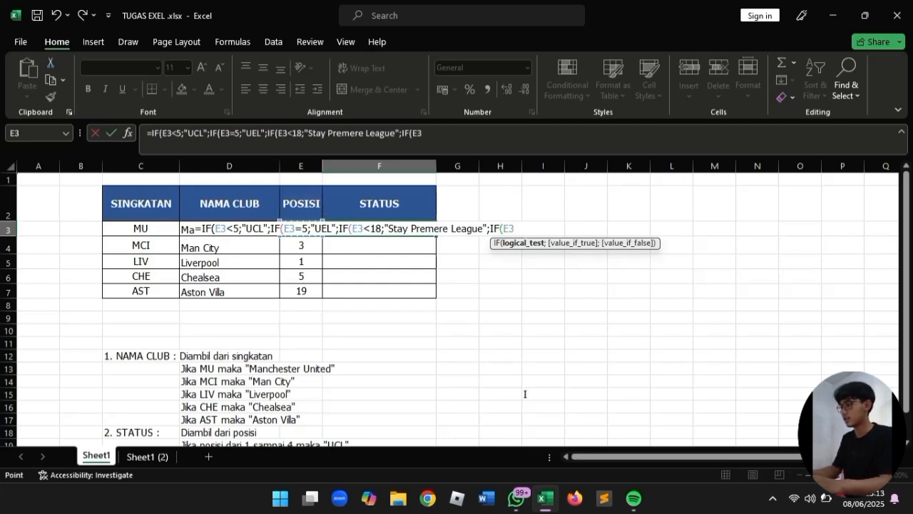
text(>)
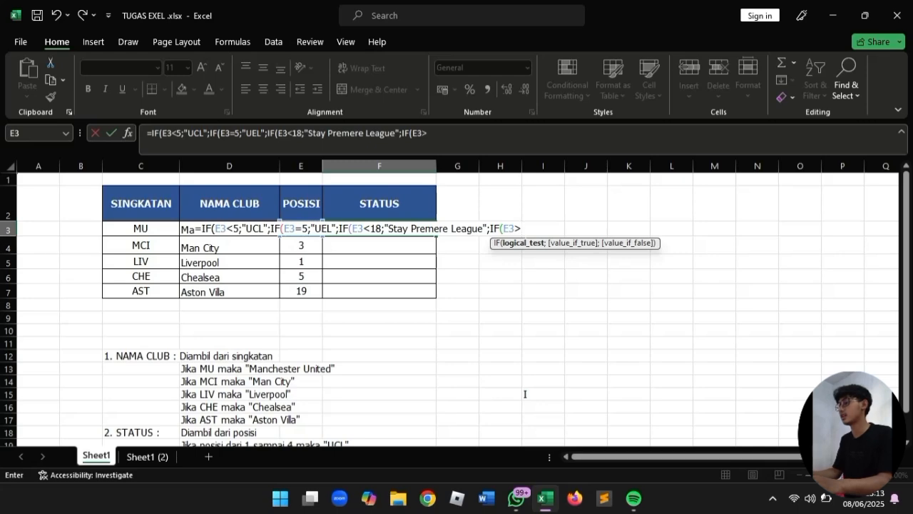
click(491, 258)
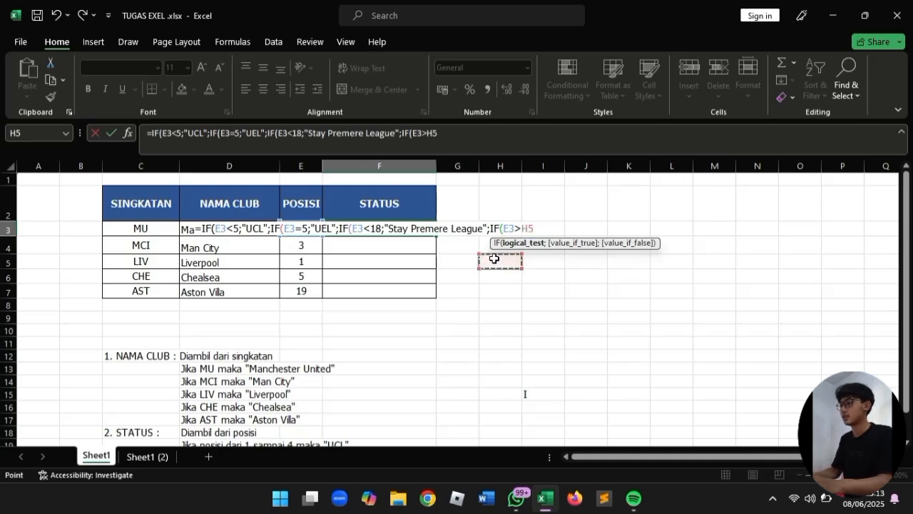
scroll(491, 258, down, 1)
scroll(487, 287, down, 1)
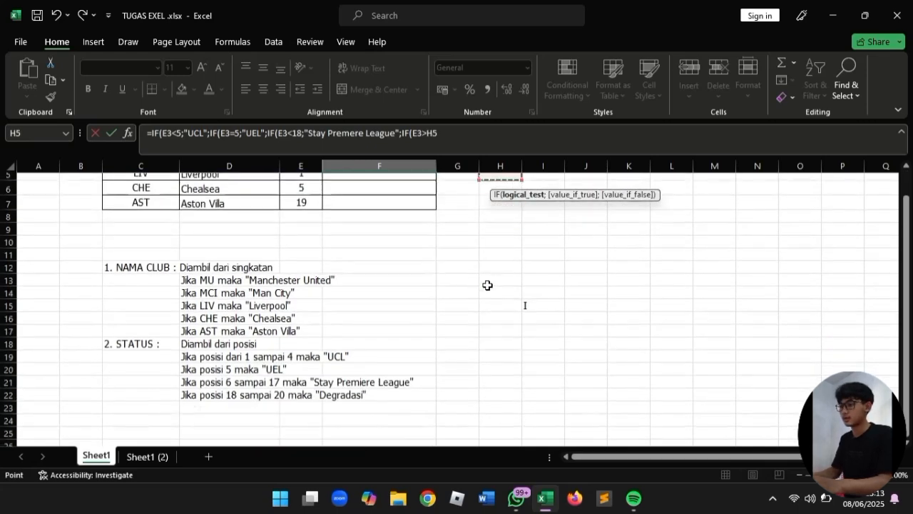
scroll(487, 285, up, 2)
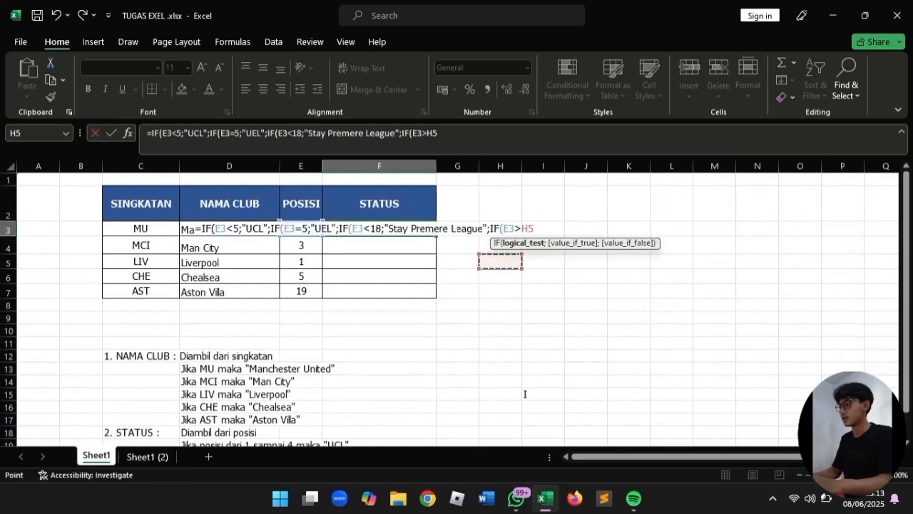
key(BackSpace)
key(BackSpace)
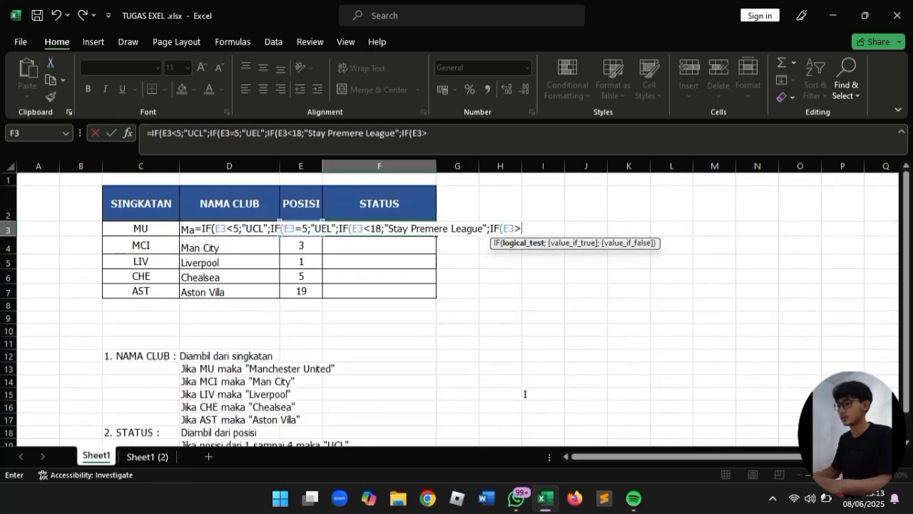
- Complete the fourth IF's condition in the F3 formula with the threshold 17, so it reads E3>17
scroll(428, 327, down, 2)
scroll(428, 327, down, 1)
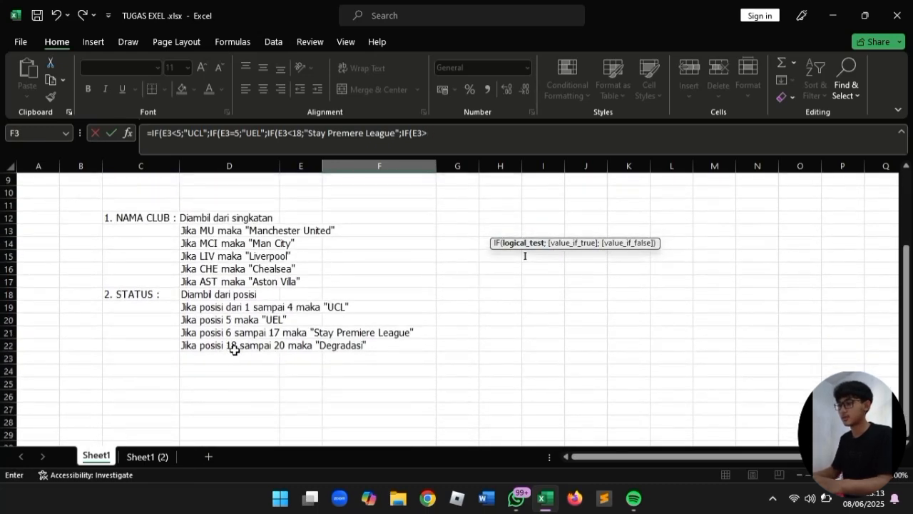
scroll(468, 315, up, 5)
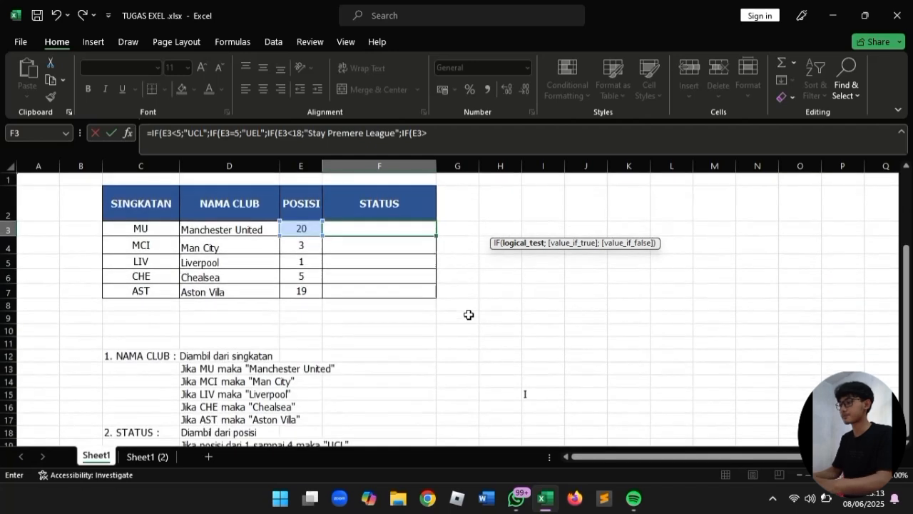
text(17)
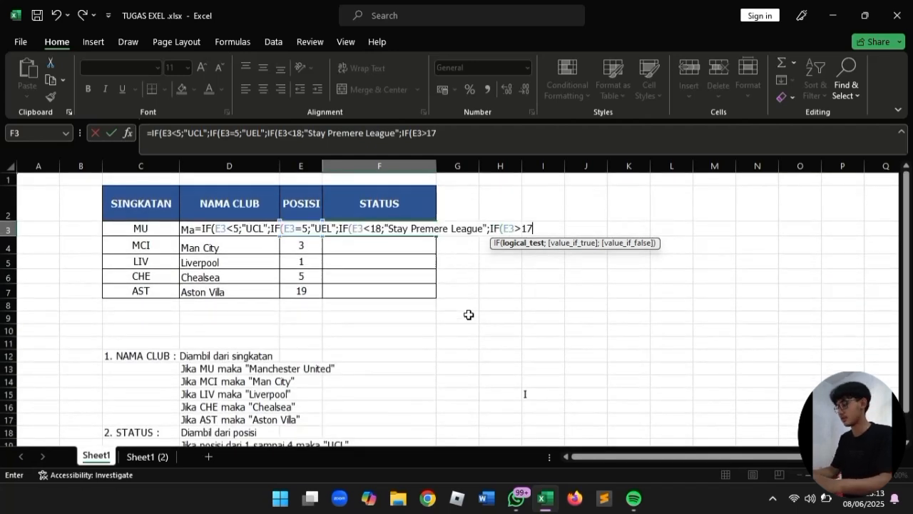
- Make the fourth IF in F3 return "Degradasi" when true and 0 when false, and close all four nested IF functions
text(;"D)
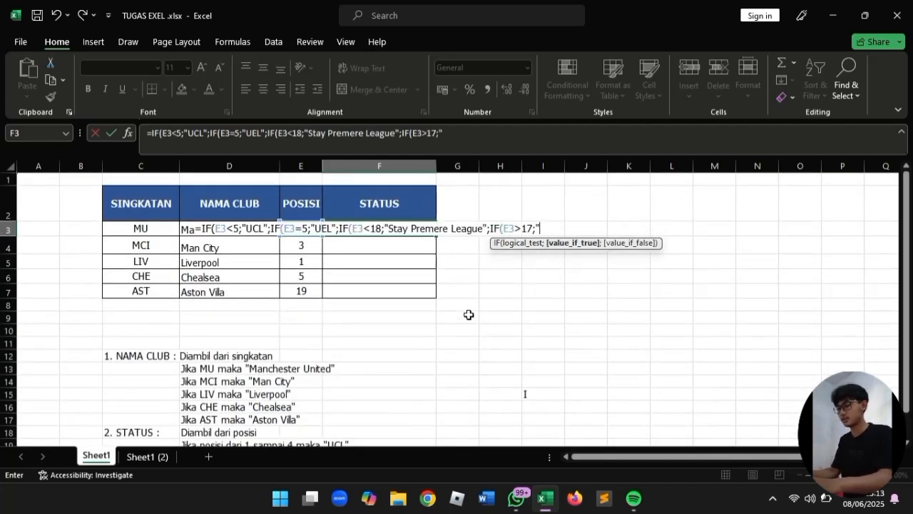
text(egradasi)
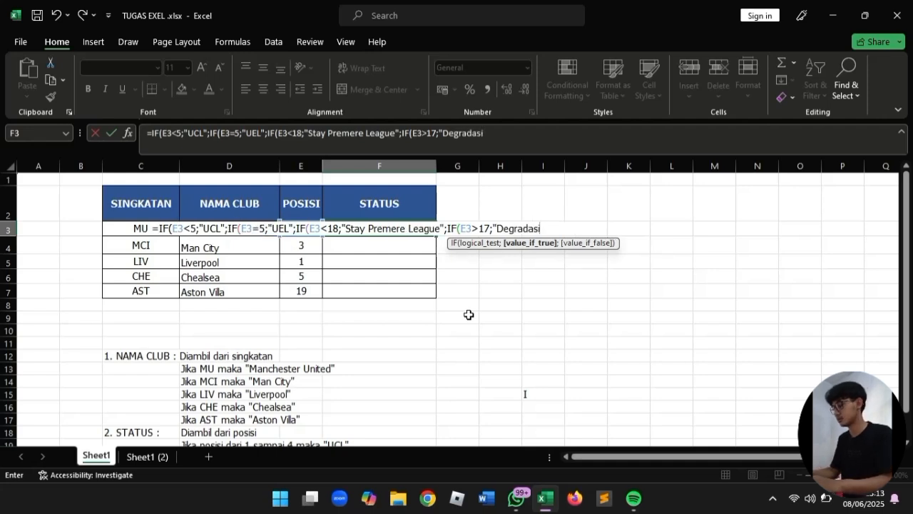
text(")
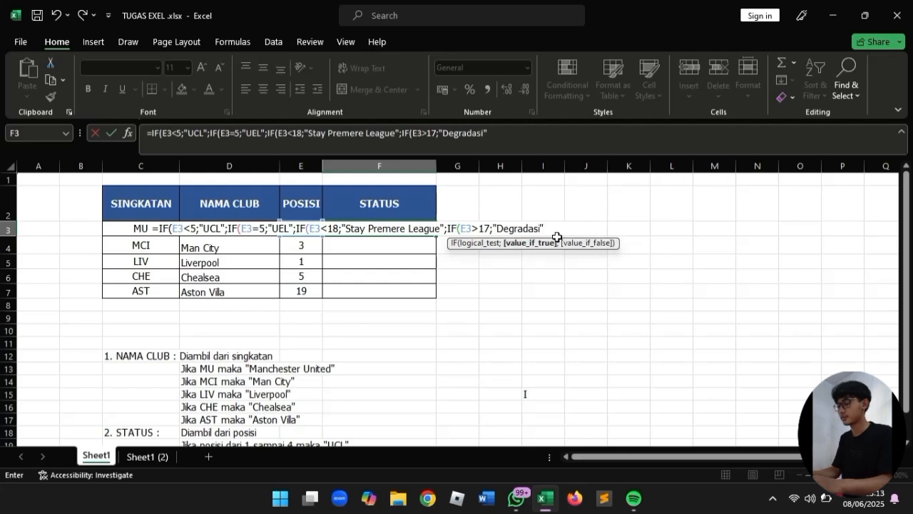
text(;0)
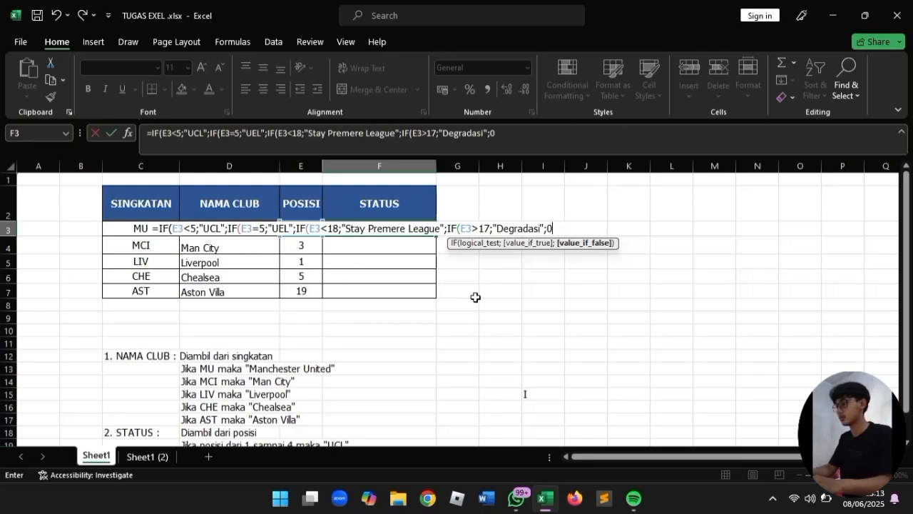
text()))))
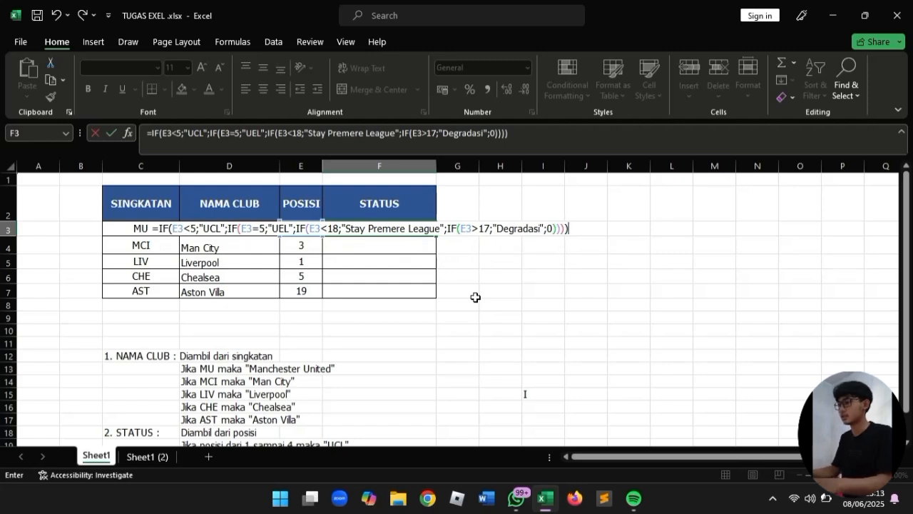
- Commit the nested IF formula in F3 and fill it down the STATUS column to F7
key(Return)
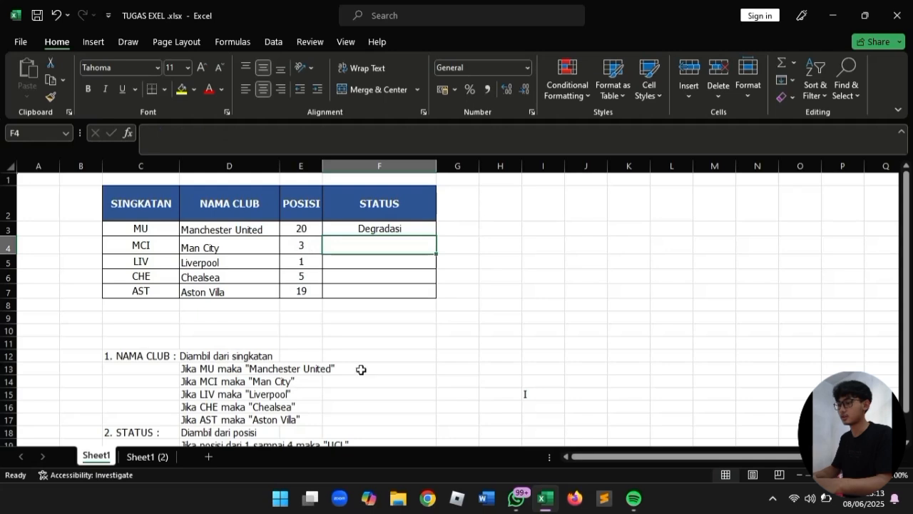
scroll(361, 370, down, 2)
scroll(361, 370, up, 2)
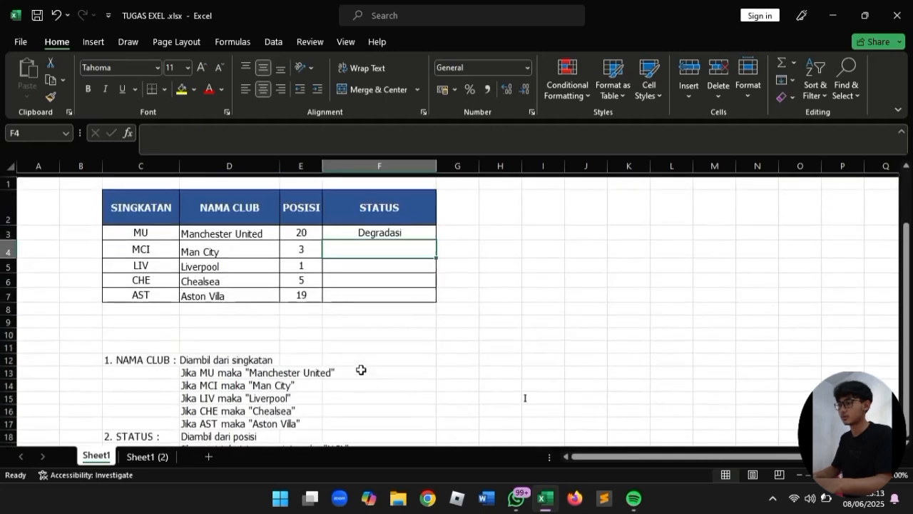
click(428, 225)
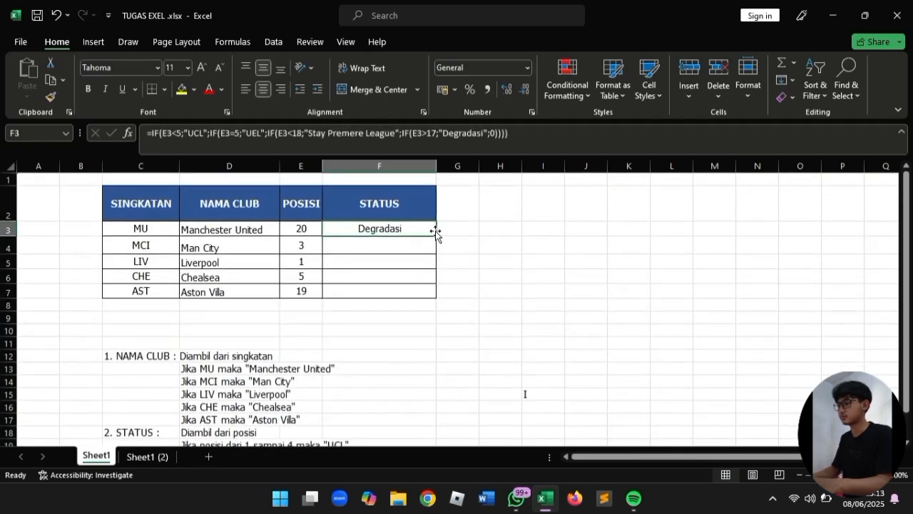
drag(435, 235, 433, 299)
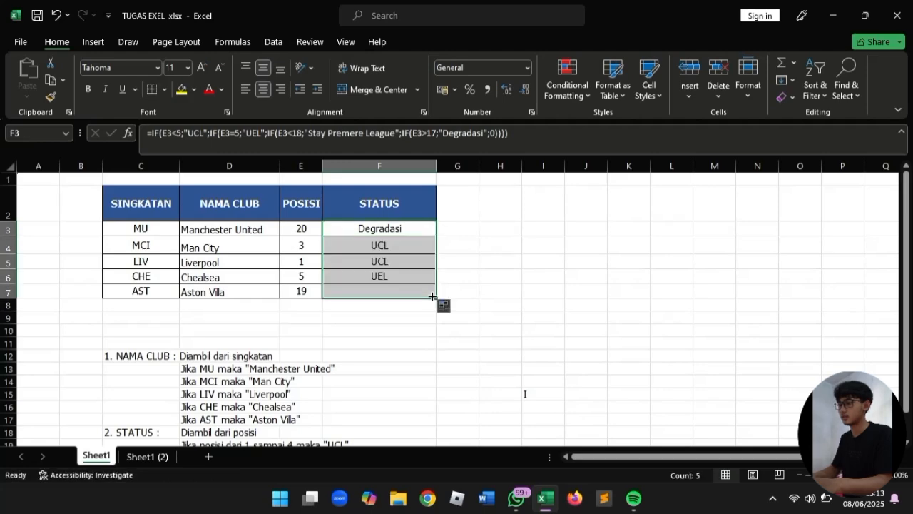
scroll(316, 248, down, 1)
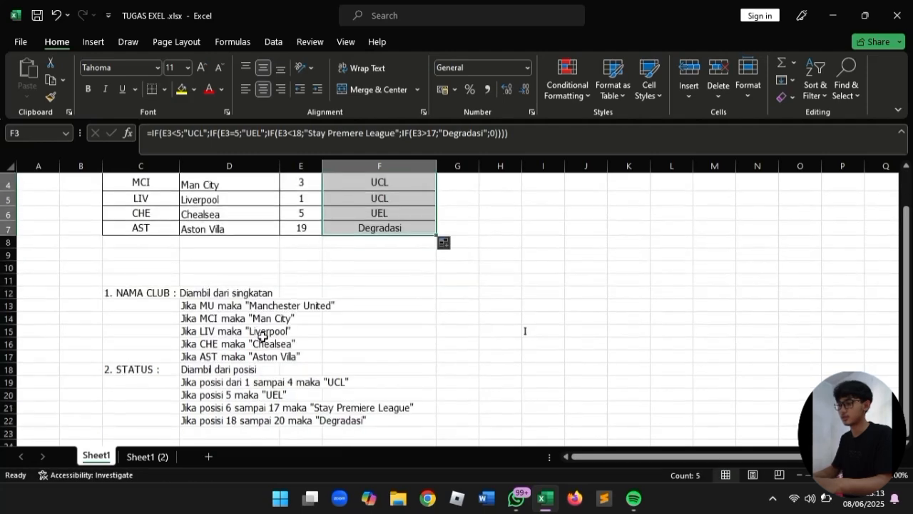
scroll(325, 310, up, 1)
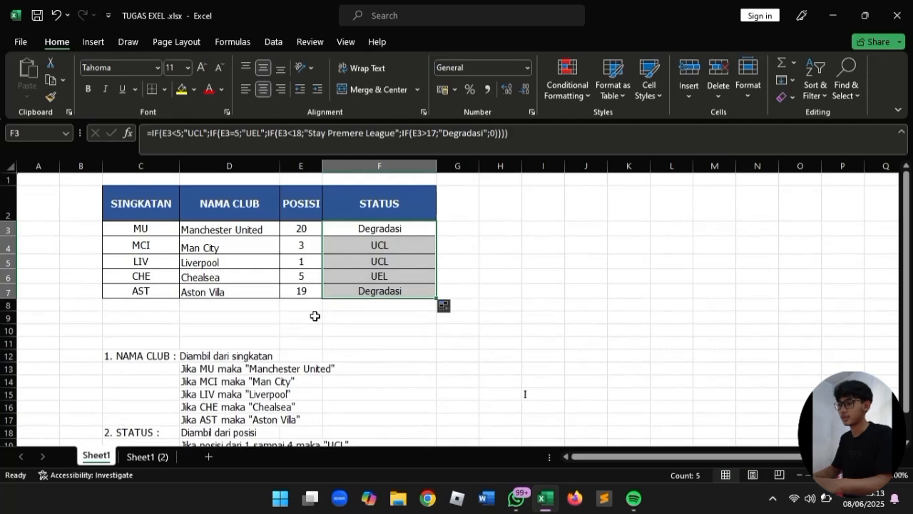
- Set the POSISI value for MU in E3 to 15
scroll(316, 316, down, 2)
scroll(315, 316, up, 2)
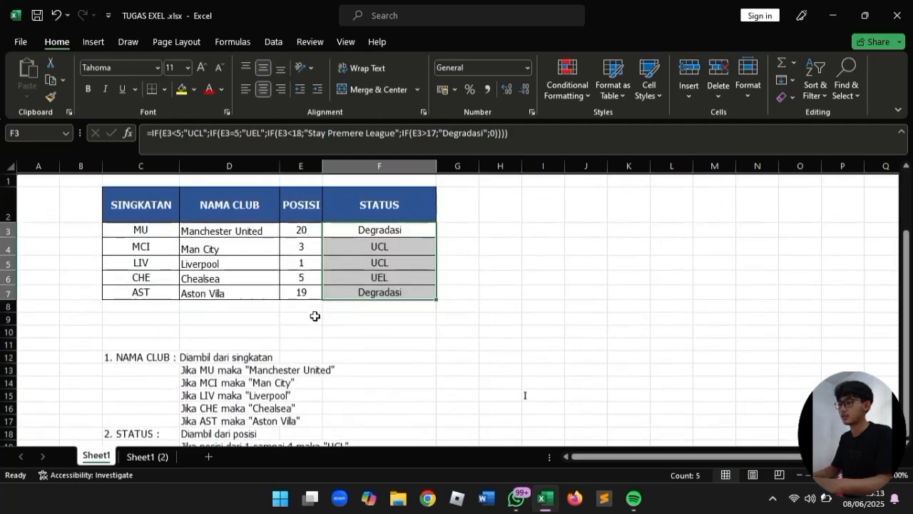
click(306, 227)
key(BackSpace)
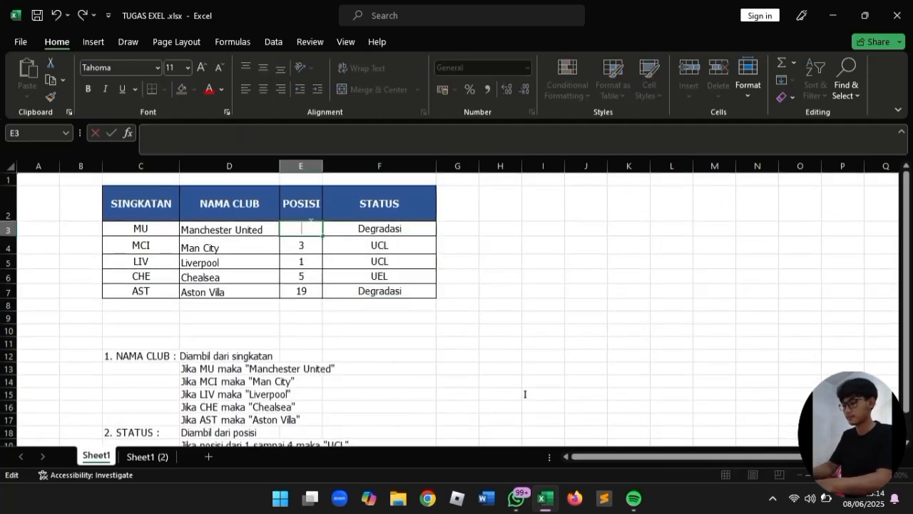
text(15)
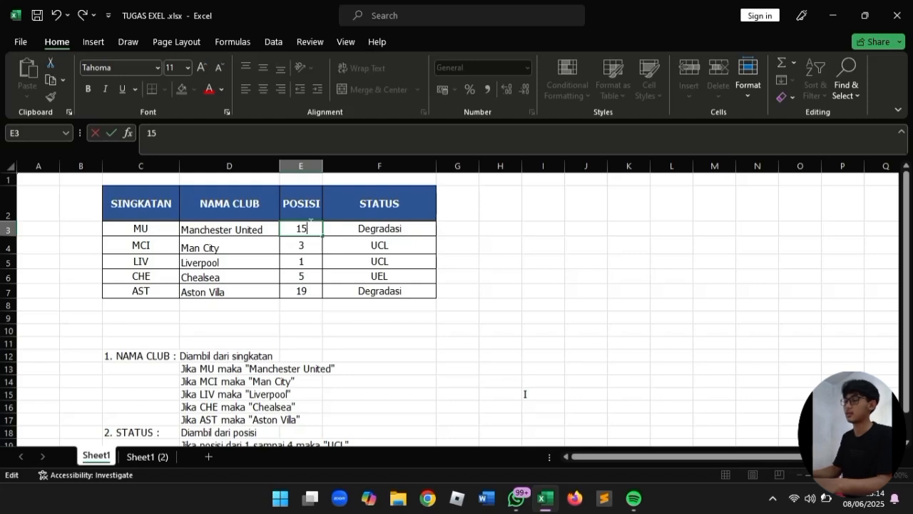
key(Return)
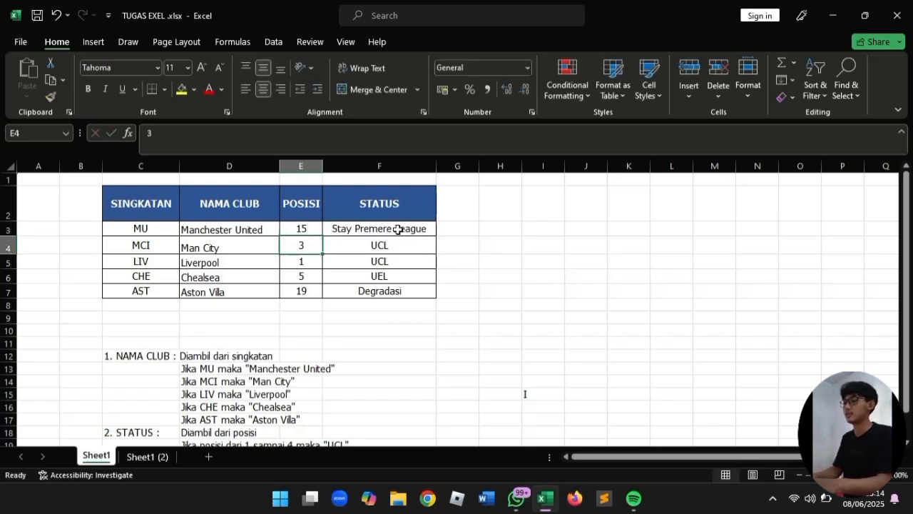
- Edit the first IF's condition in the F3 formula to read E3<=4, dismissing the low-battery notice
double_click(368, 232)
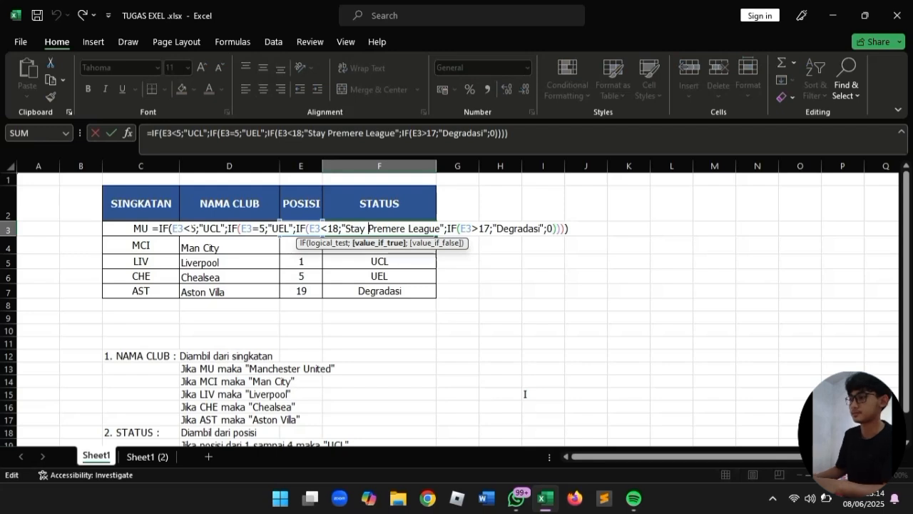
click(193, 229)
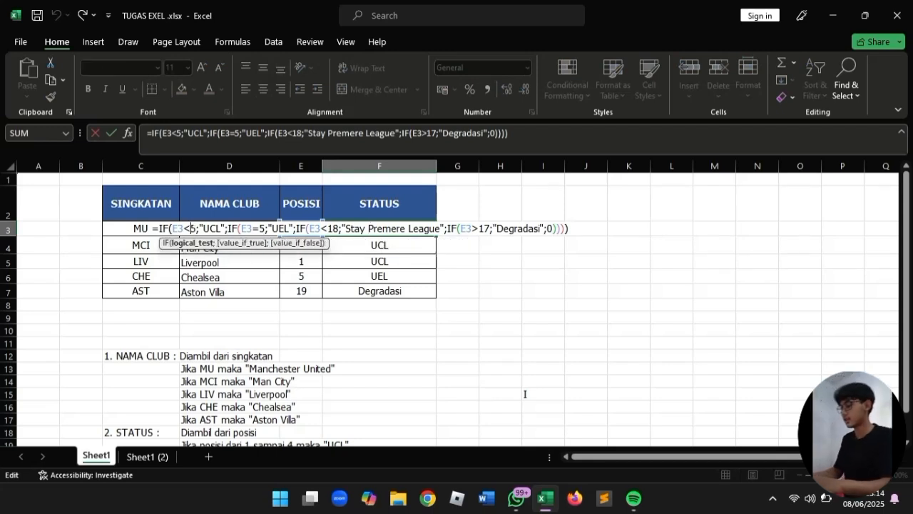
text(=)
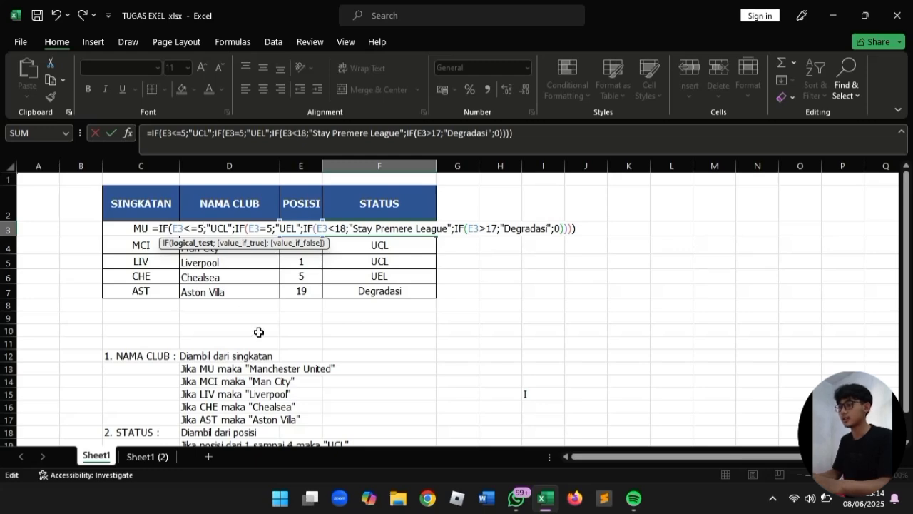
scroll(258, 331, down, 2)
scroll(259, 331, down, 1)
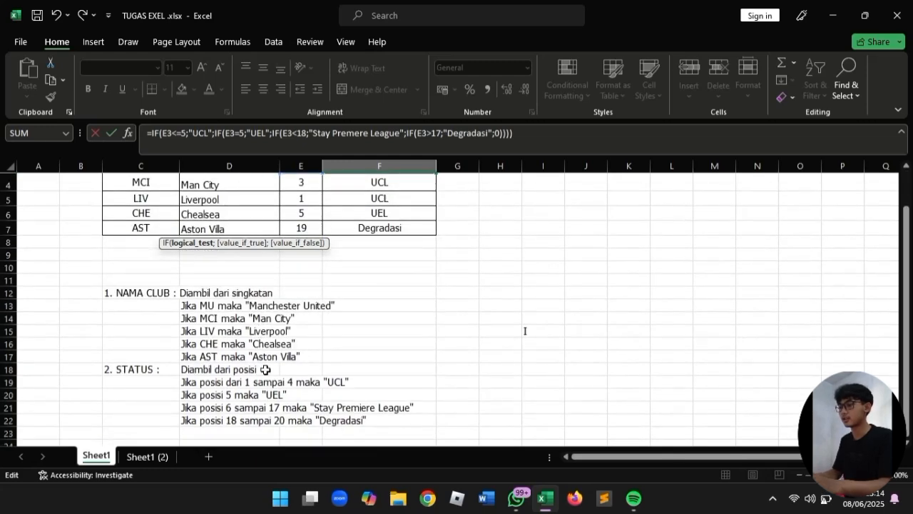
scroll(271, 384, up, 3)
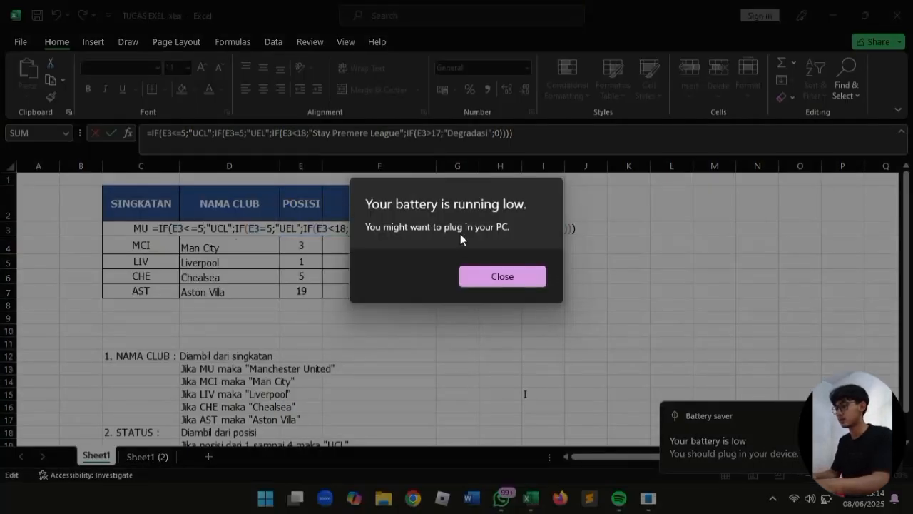
click(521, 280)
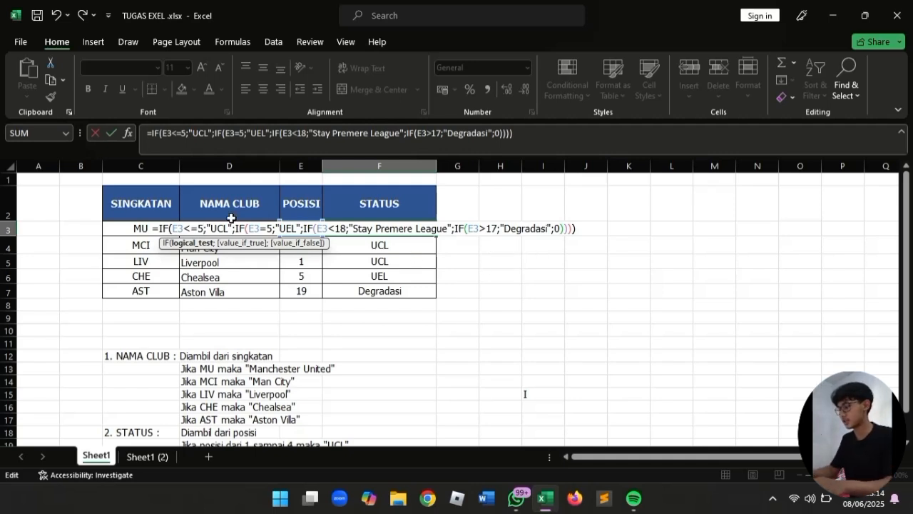
key(BackSpace)
text(4)
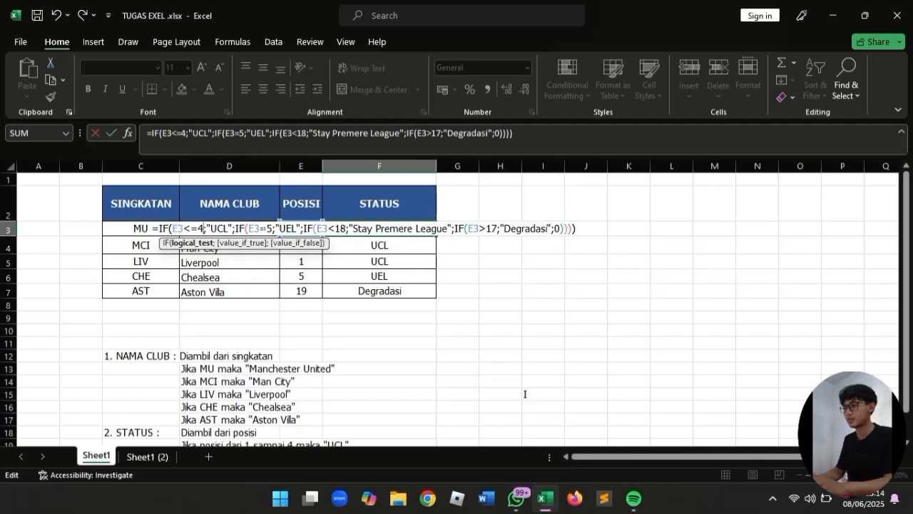
- Change the comparison in the third IF of the F3 formula to less than or equal, so it reads E3<=18
key(Right)
key(Right)
key(Right)
key(Right)
key(Right)
key(Right)
key(Right)
key(Right)
key(Right)
key(Right)
key(Right)
key(Right)
key(Right)
key(Right)
key(Right)
key(Right)
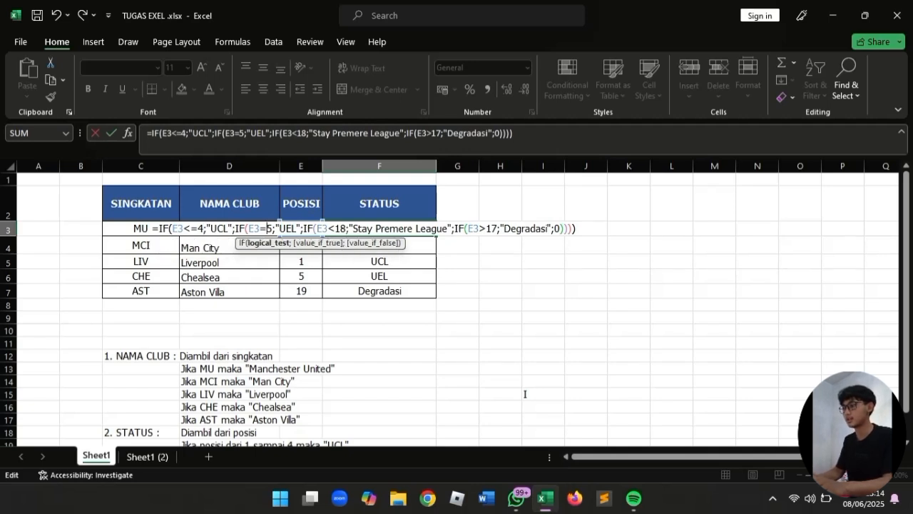
key(Right)
key(Right)
key(Right)
key(Right)
key(Right)
key(Right)
key(Right)
key(Right)
key(Right)
key(Right)
key(Right)
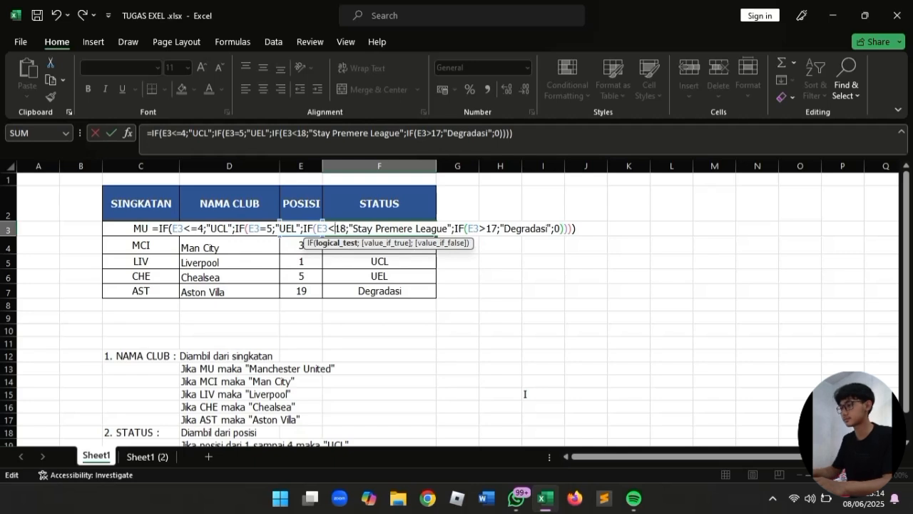
text(+)
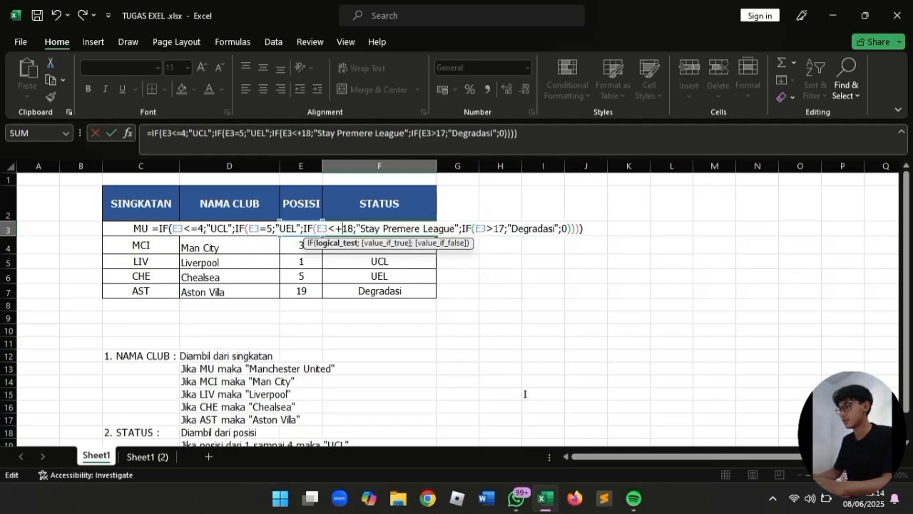
key(Right)
key(Right)
key(Right)
key(Right)
key(Right)
key(Right)
key(Right)
key(Right)
key(Right)
key(Right)
key(Right)
key(Right)
key(Right)
key(Right)
key(Right)
key(Right)
key(Right)
key(Right)
key(Right)
key(Right)
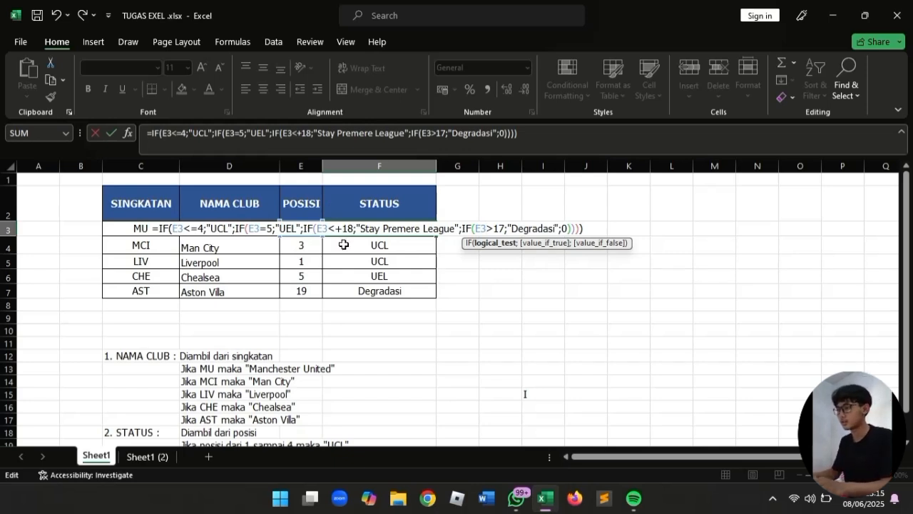
key(Right)
key(Right)
key(BackSpace)
text(=)
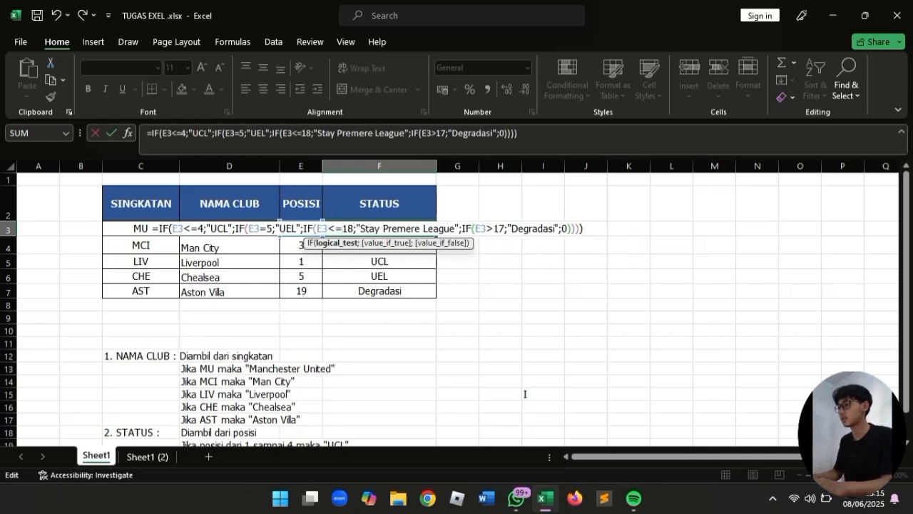
- Change the comparison in the fourth IF of the F3 formula to greater than or equal, so it reads E3>=17
key(Right)
key(Right)
key(Right)
key(Right)
key(Right)
key(Right)
key(Right)
key(Right)
key(Right)
key(Right)
key(Right)
key(Right)
key(Right)
key(Right)
key(Right)
key(Right)
key(Right)
key(Right)
key(Right)
key(Right)
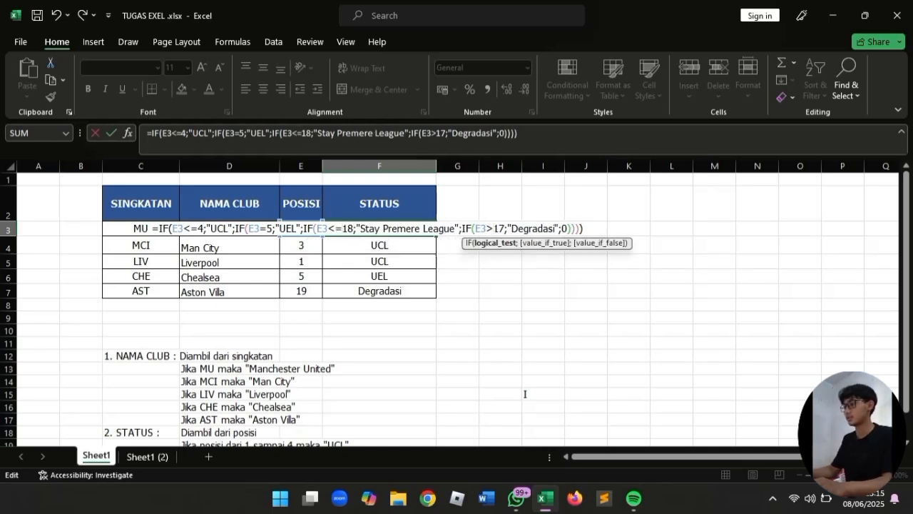
text(=)
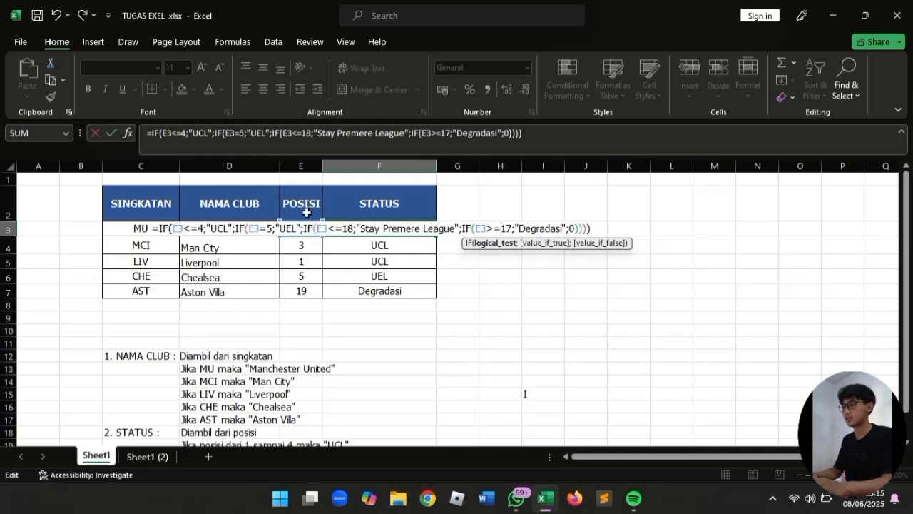
- Set the third IF's threshold in the F3 formula to 17, so its condition reads E3<=17
key(Left)
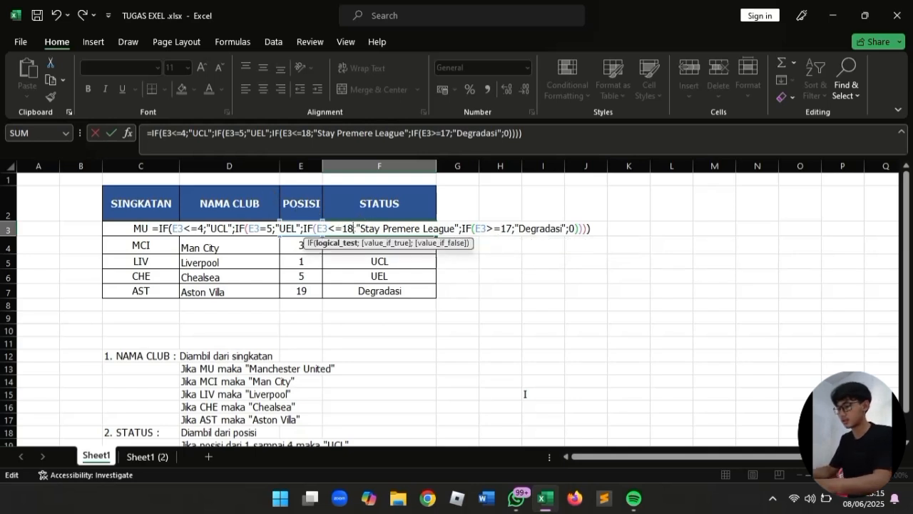
key(BackSpace)
text(7)
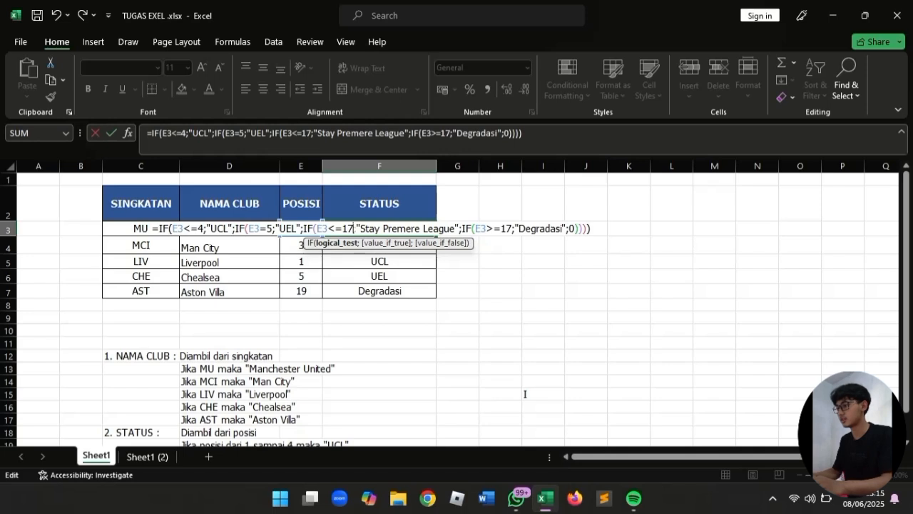
- Set the fourth IF's threshold in the F3 formula to 18, so it reads E3>=18, and commit the formula
key(Right)
key(Right)
key(Right)
key(Right)
key(Right)
key(Right)
key(Right)
key(Right)
key(Right)
key(Right)
key(Right)
key(Right)
key(Right)
key(Right)
key(Right)
key(Right)
key(Right)
key(Right)
key(Right)
key(Right)
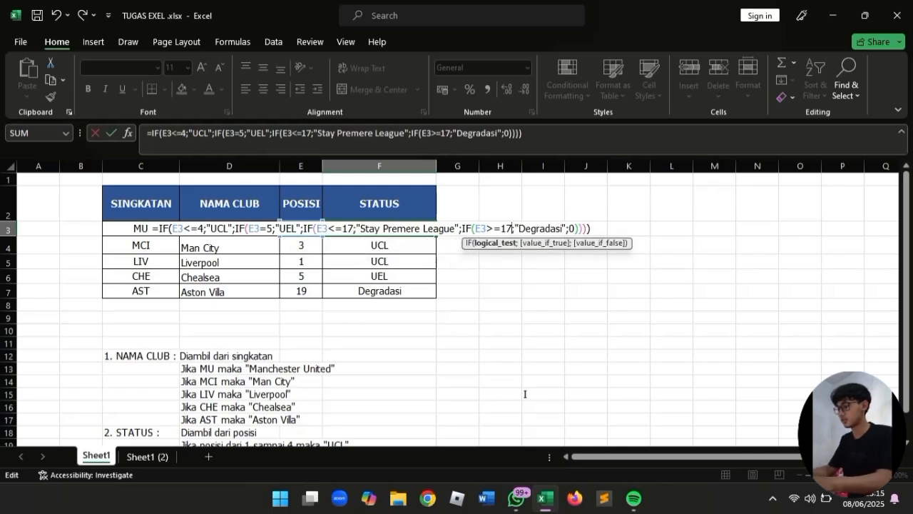
key(BackSpace)
text(8)
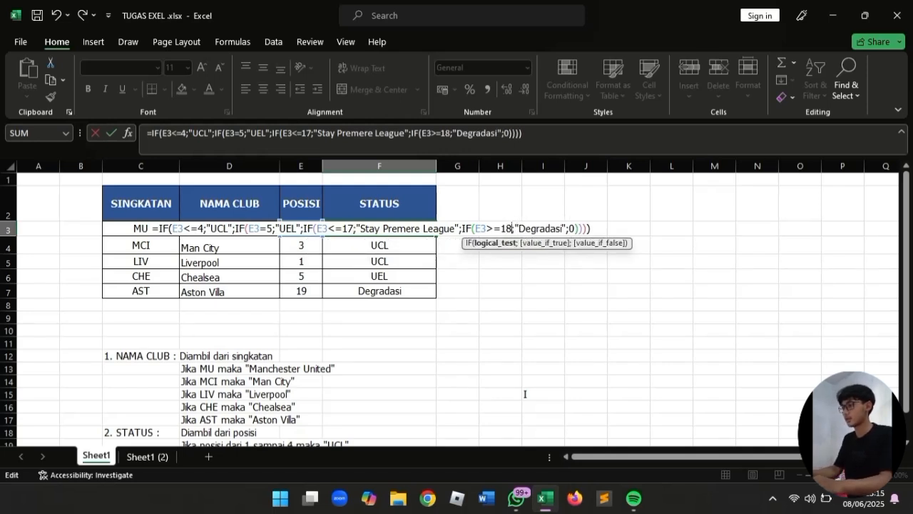
key(ctrl+Return)
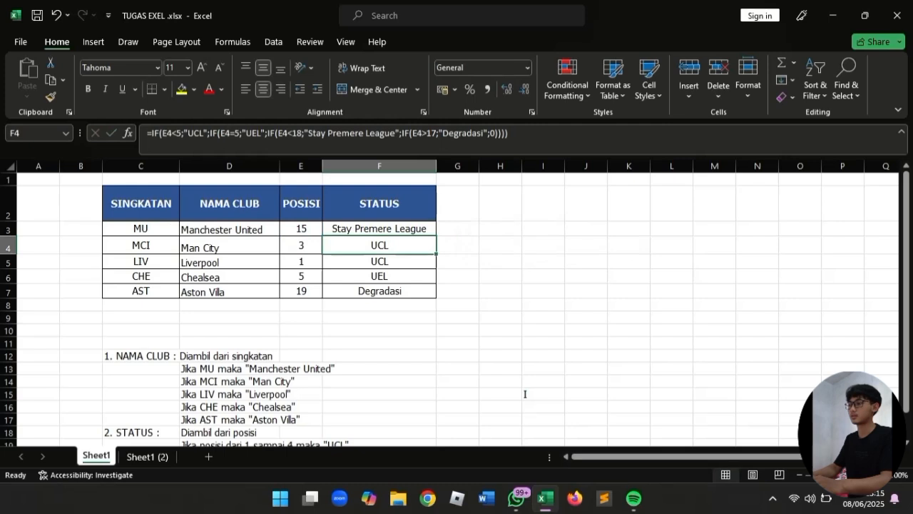
- Fill the revised F3 formula down through F7
click(437, 239)
drag(435, 235, 431, 293)
click(424, 231)
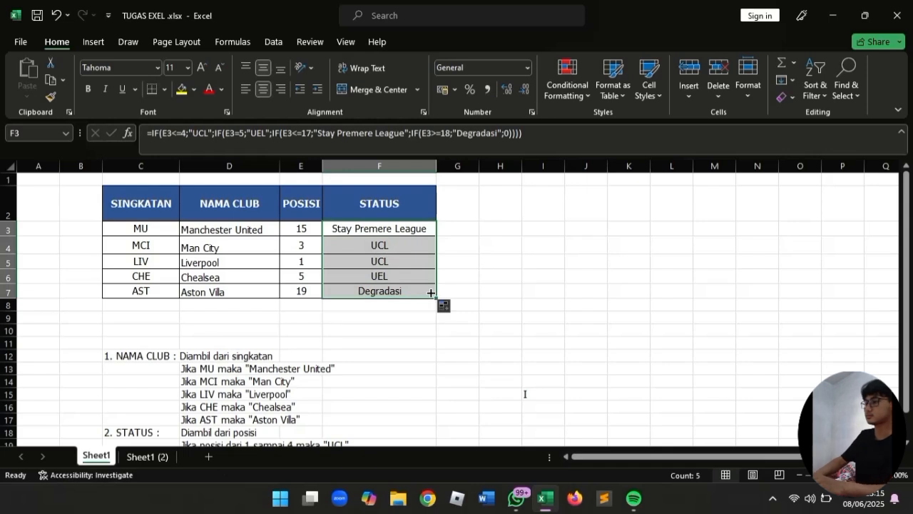
- Change the first IF's threshold in the F3 formula to 5, so its condition reads E3<=5, and commit it
click(408, 231)
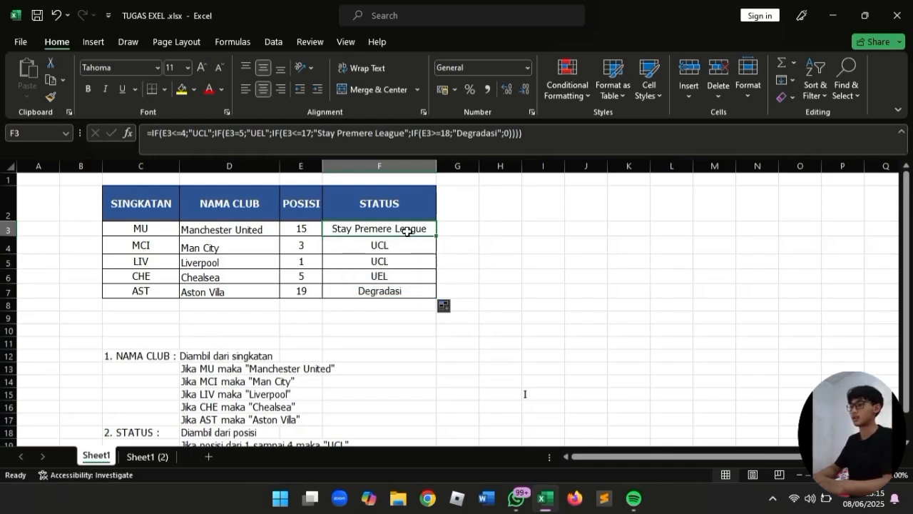
double_click(407, 232)
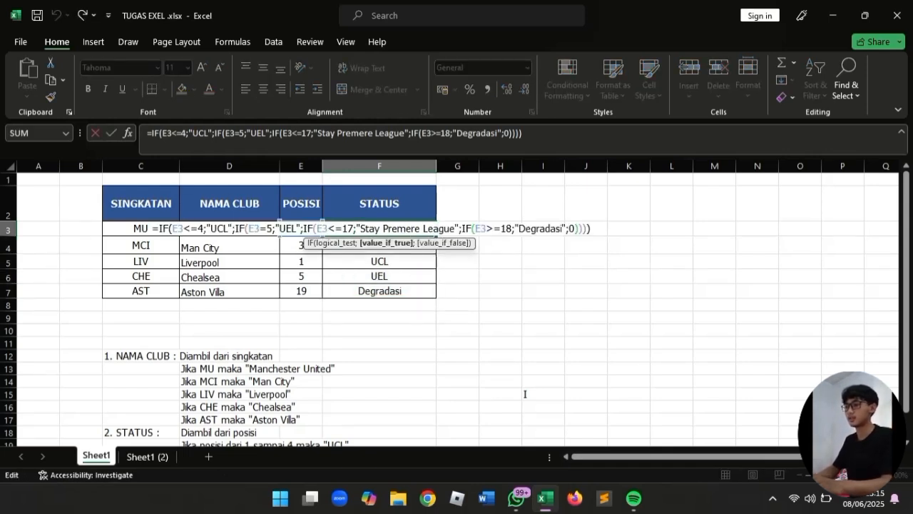
key(Left)
key(Left)
key(Left)
key(Left)
key(Left)
key(Left)
key(Left)
key(Left)
key(BackSpace)
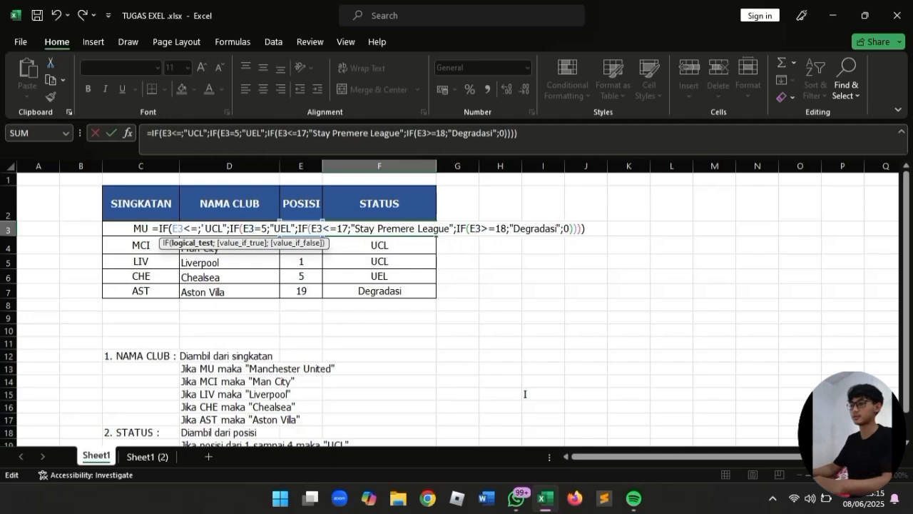
text(5)
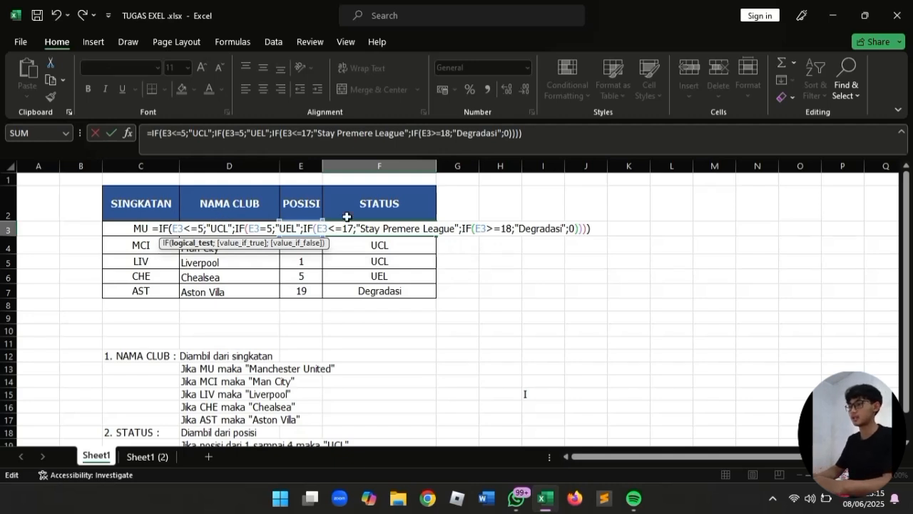
key(Return)
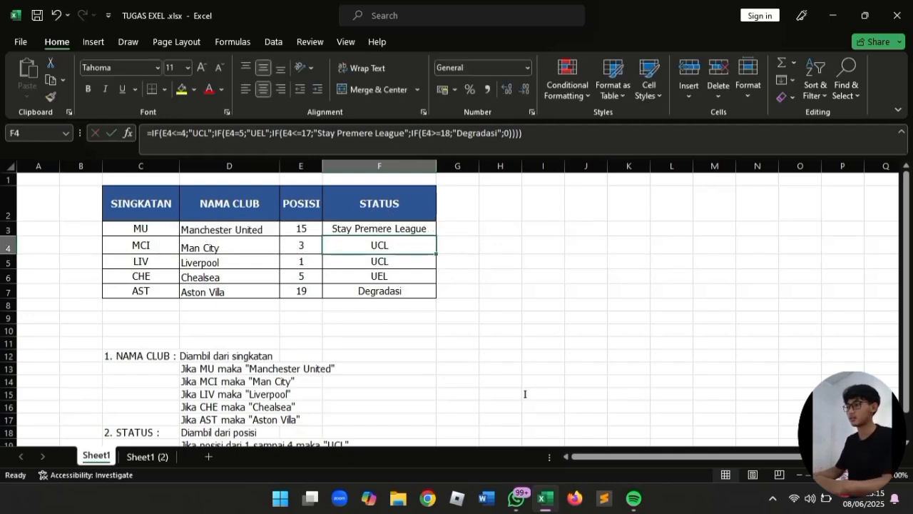
- Fill the F3 formula with the E3<=5 condition down through F7 and check the CHE row against the STATUS rules
click(384, 228)
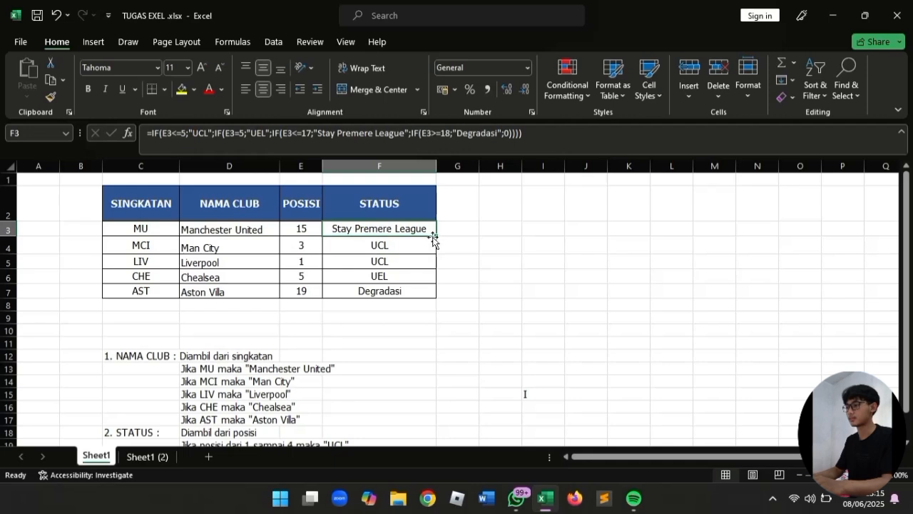
drag(436, 235, 437, 294)
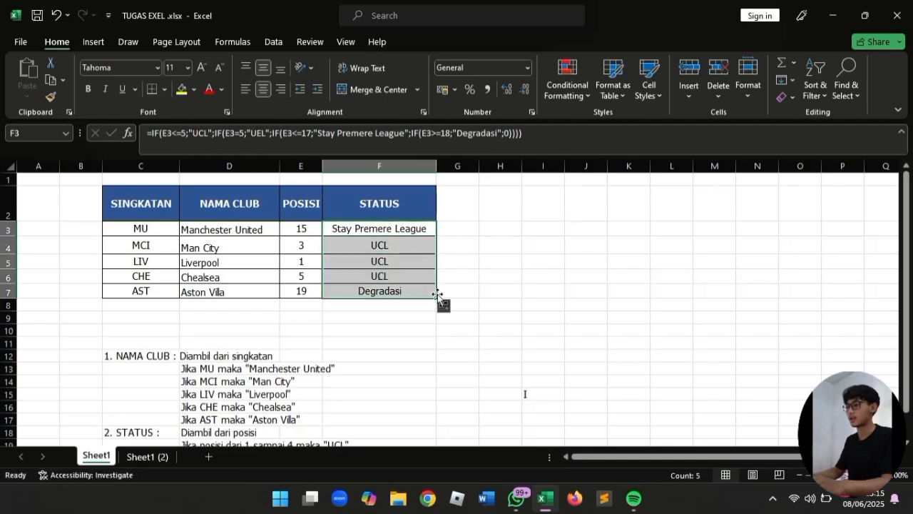
click(304, 277)
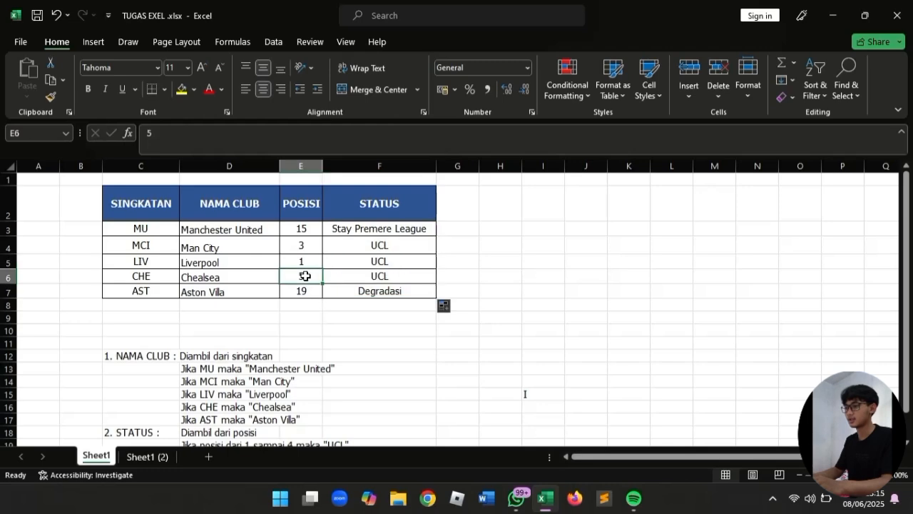
scroll(349, 317, down, 2)
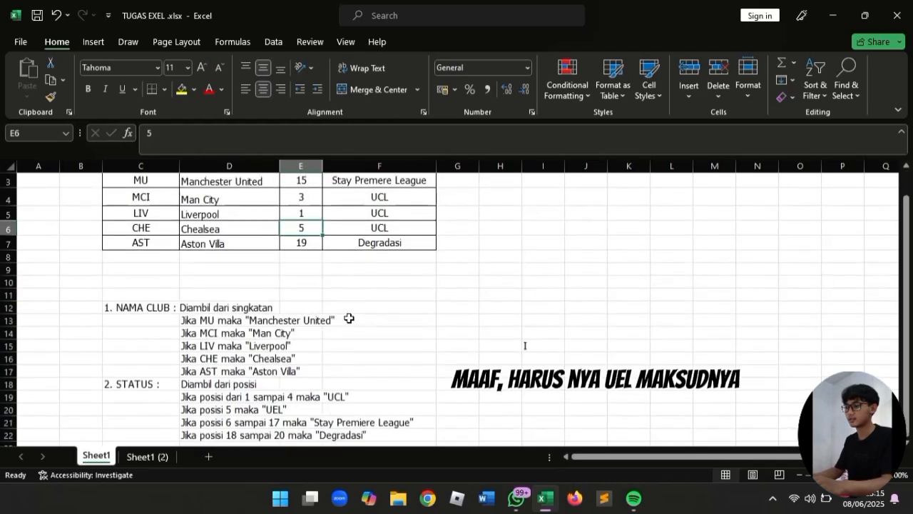
scroll(362, 330, up, 2)
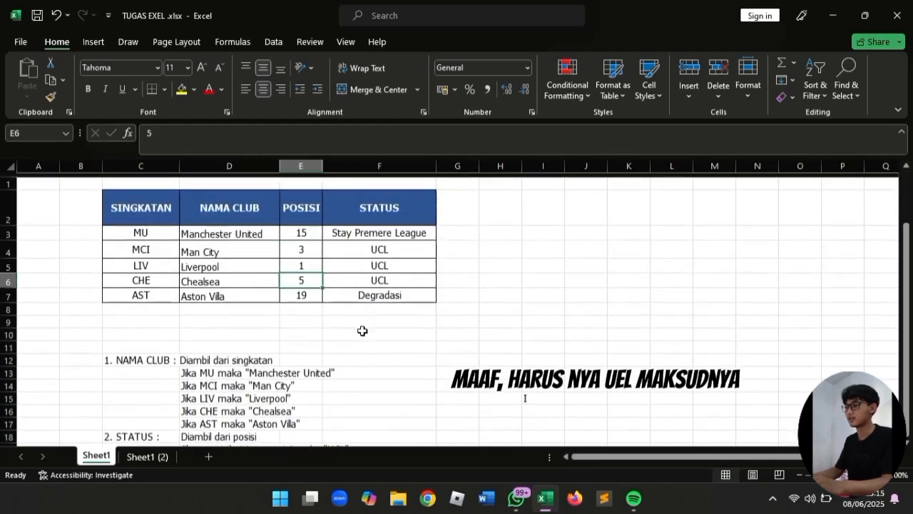
click(381, 274)
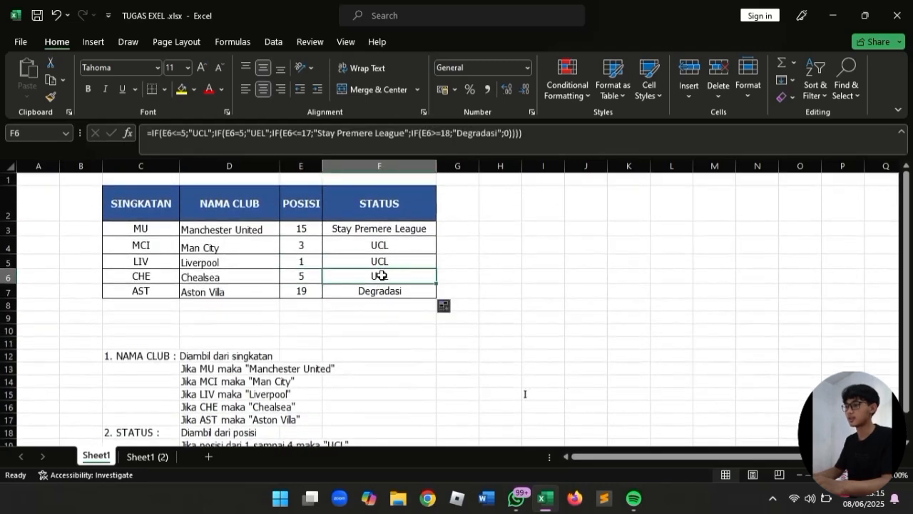
- Set the first IF's threshold in the F3 formula to 4, so it reads E3<=4, and fill the formula down through F7
double_click(378, 229)
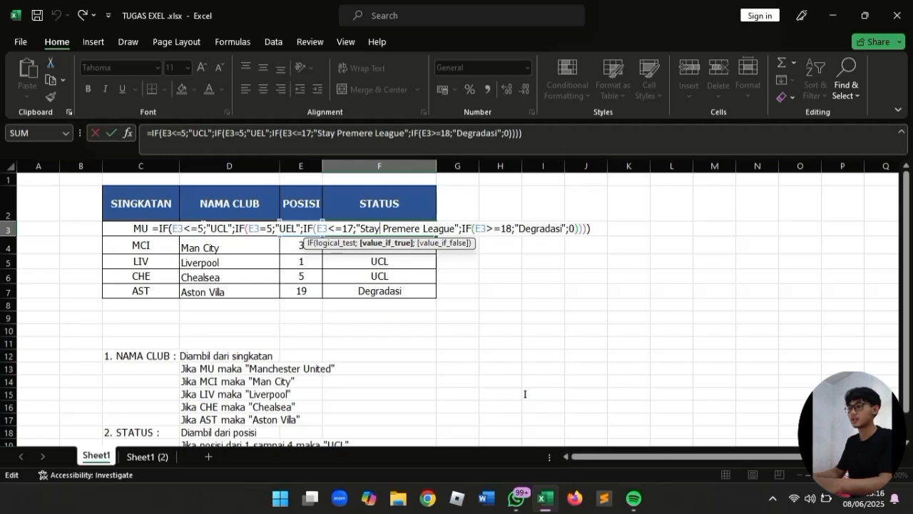
click(205, 229)
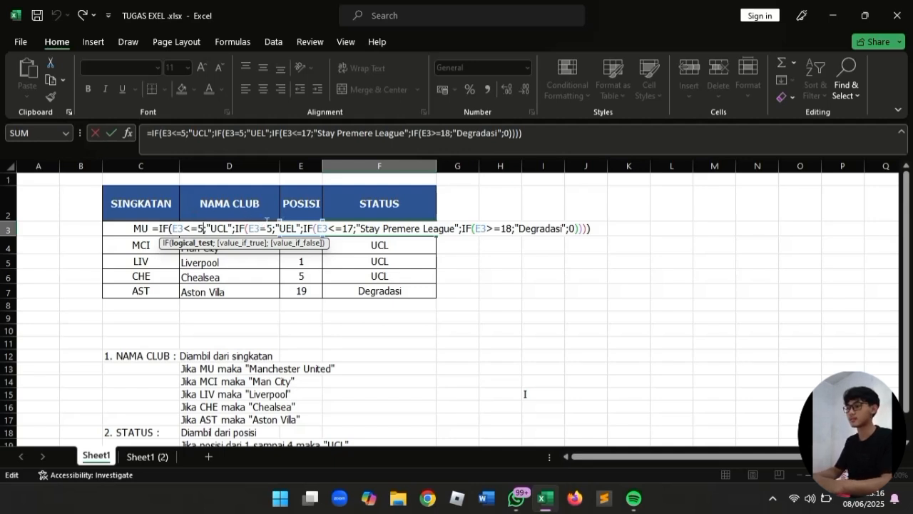
key(BackSpace)
text(4)
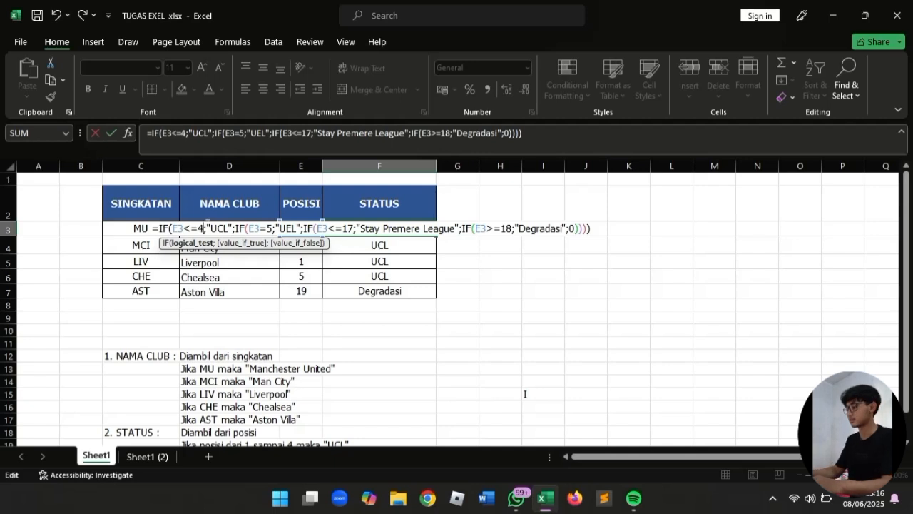
key(Return)
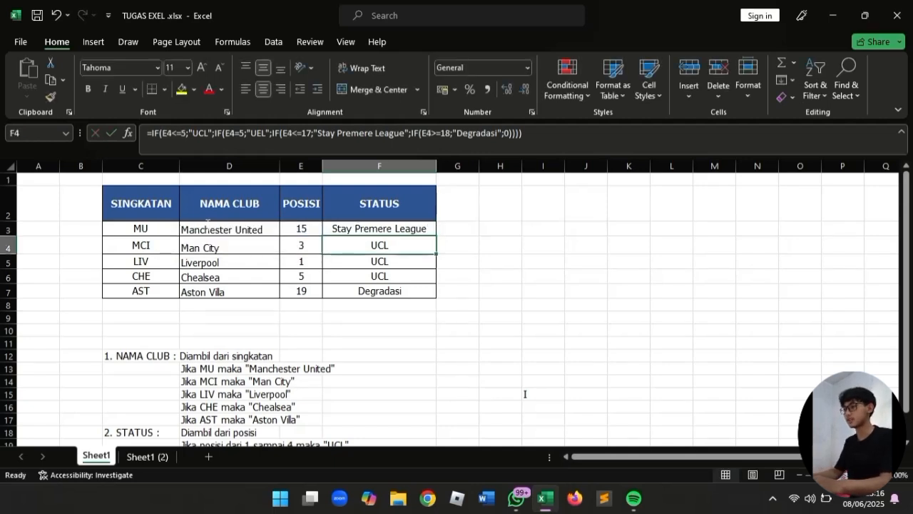
click(387, 227)
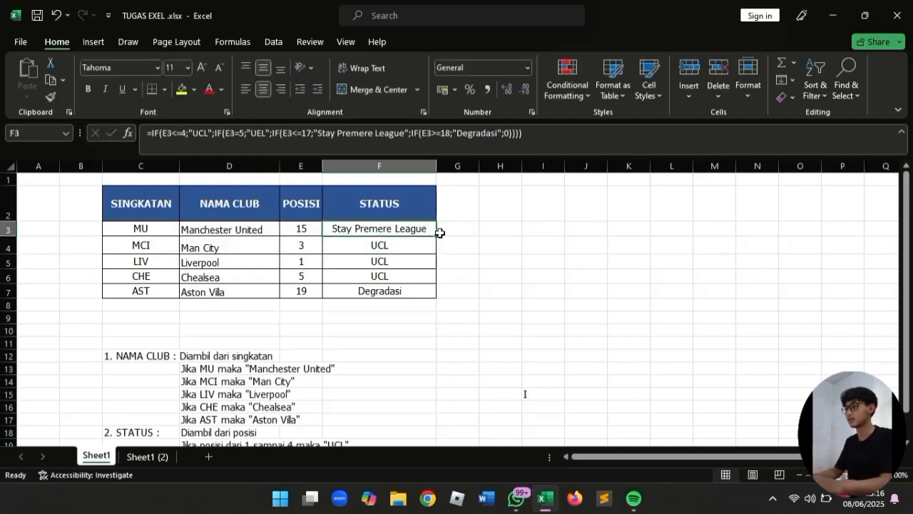
drag(435, 233, 443, 298)
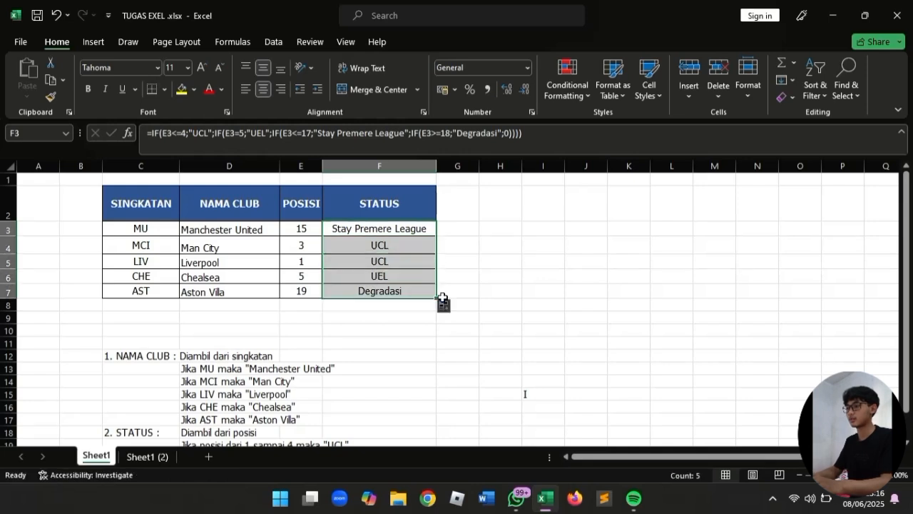
- Set the POSISI value of the MCI row in E4 to 10
click(313, 247)
text(10)
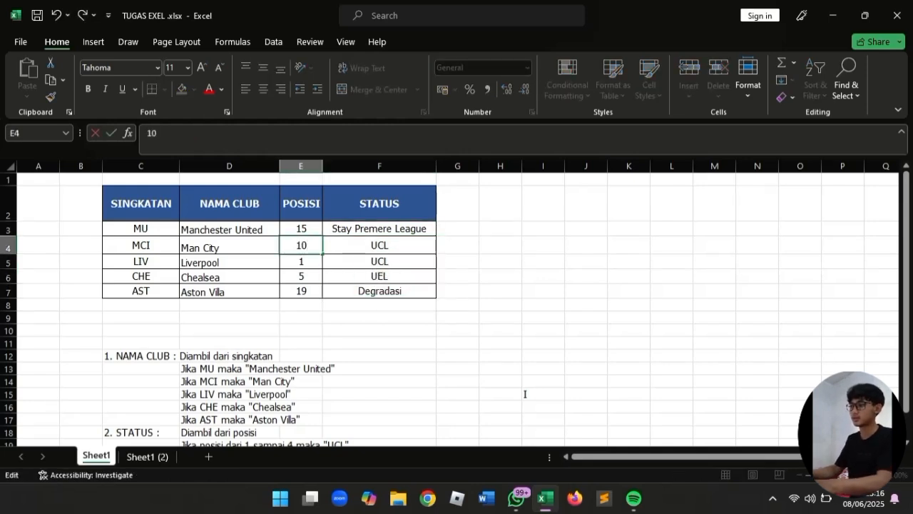
key(Return)
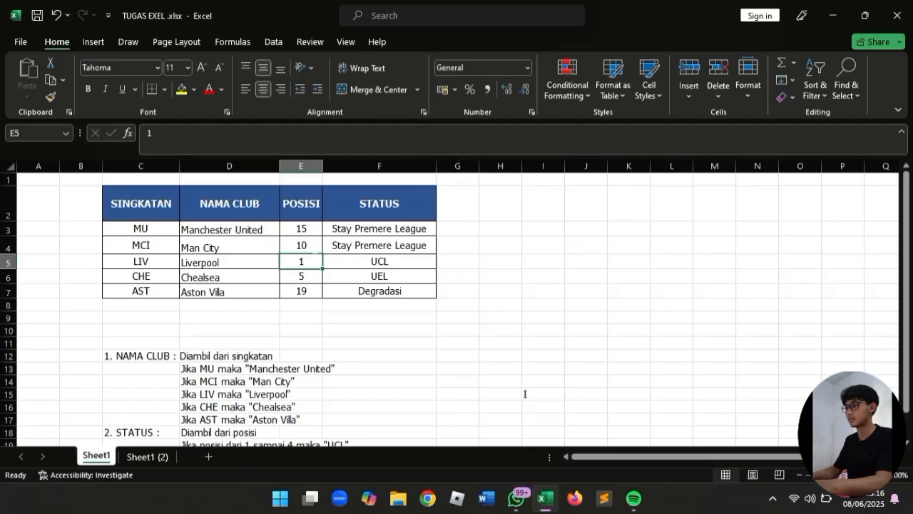
- Set the POSISI value of the LIV row in E5 to 5
key(F2)
key(BackSpace)
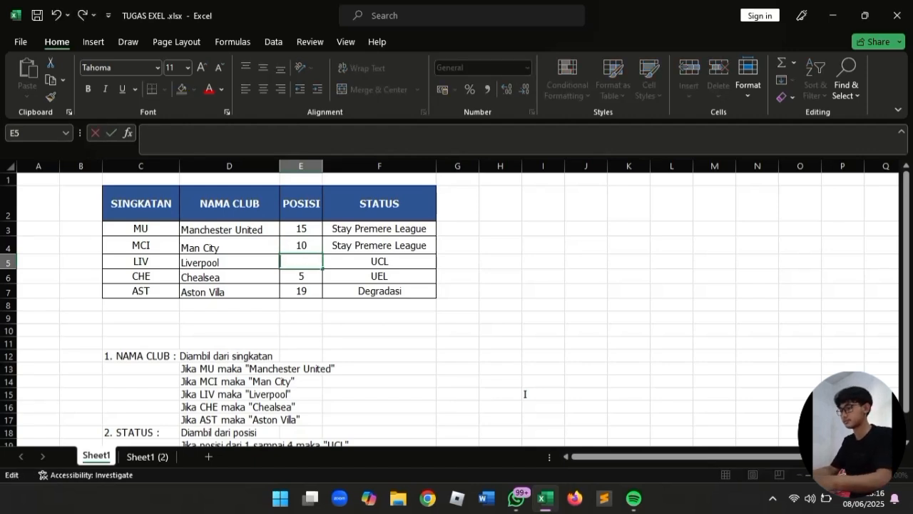
text(5)
key(Return)
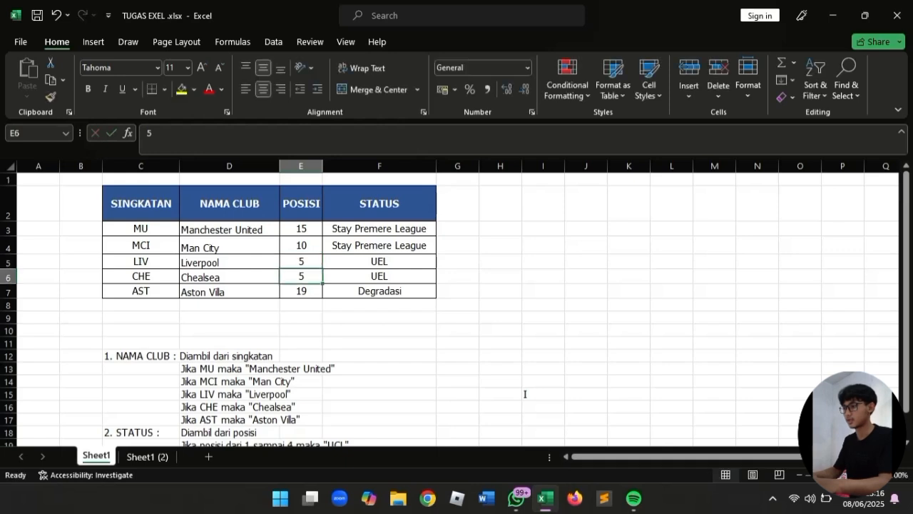
- Set the POSISI value of the CHE row in E6 to 20
key(F2)
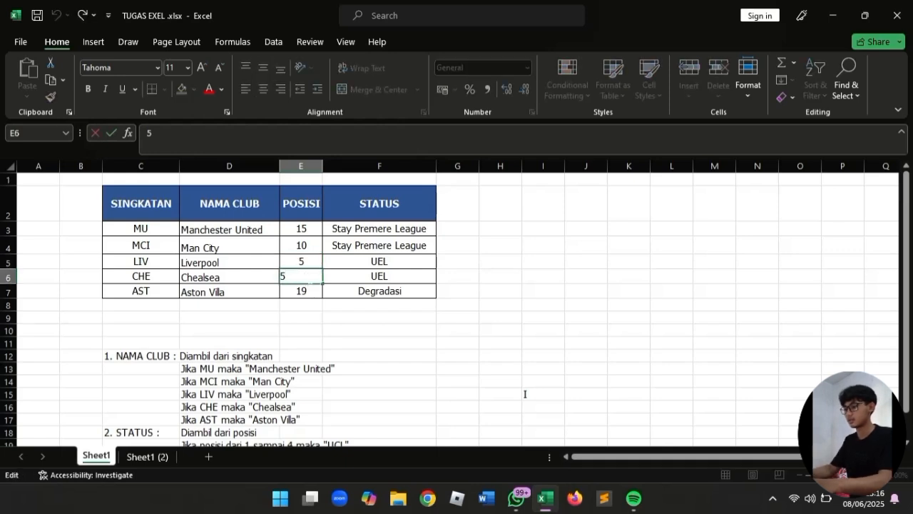
key(BackSpace)
text(20)
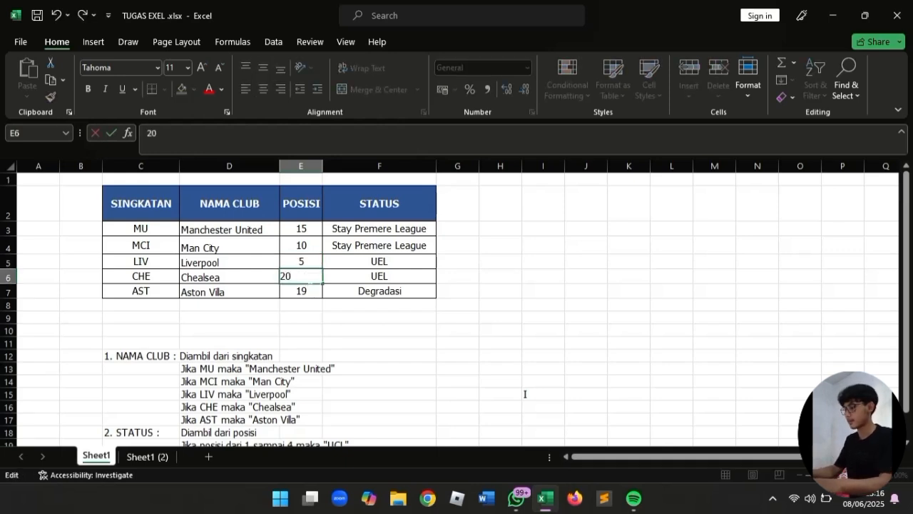
key(Return)
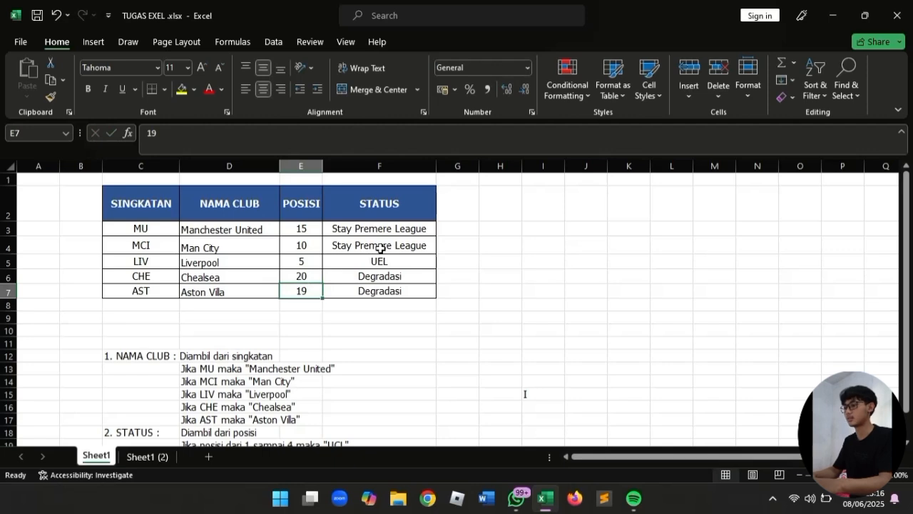
- Set the POSISI value of the MCI row in E4 to 3
double_click(314, 246)
key(BackSpace)
key(BackSpace)
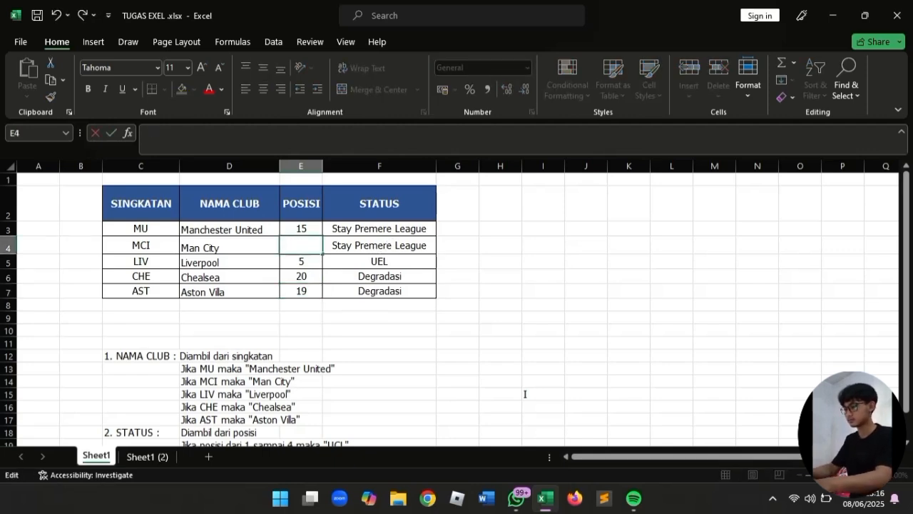
text(3)
key(Return)
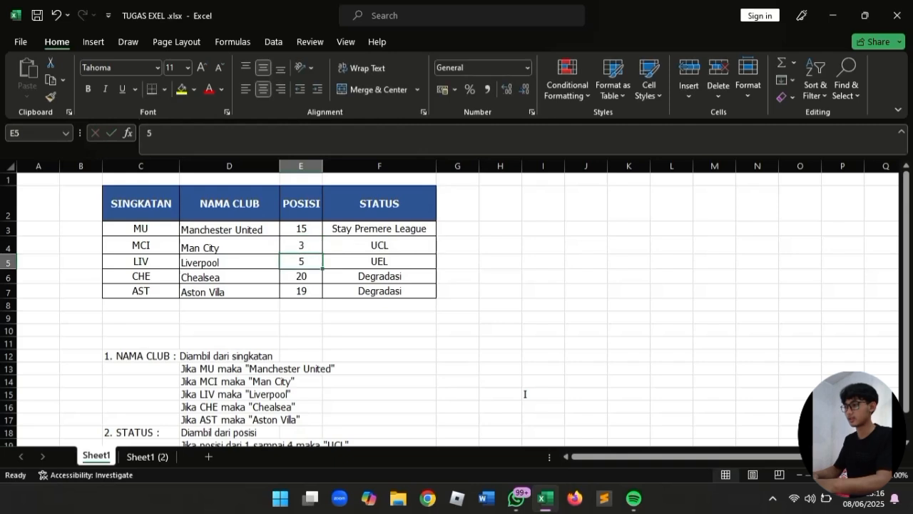
- Set the POSISI value of the MU row in E3 to 1
double_click(308, 231)
key(BackSpace)
key(BackSpace)
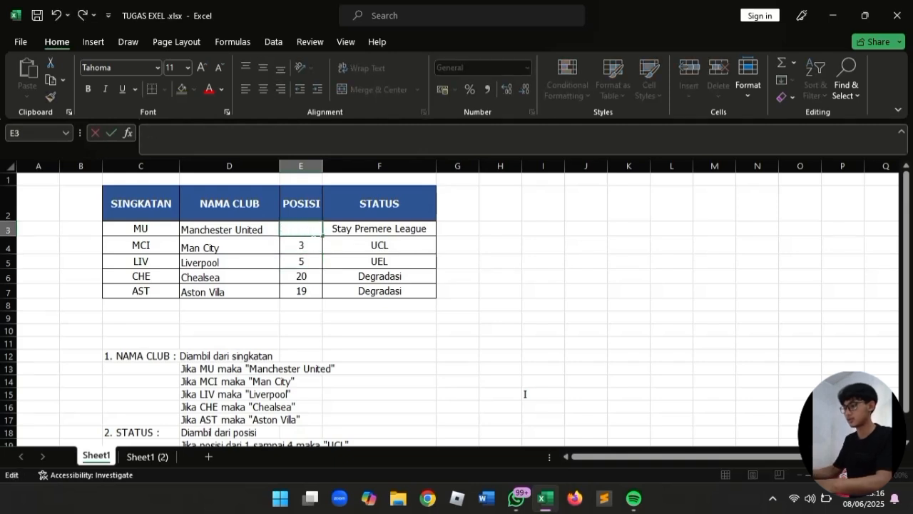
text(1)
key(Return)
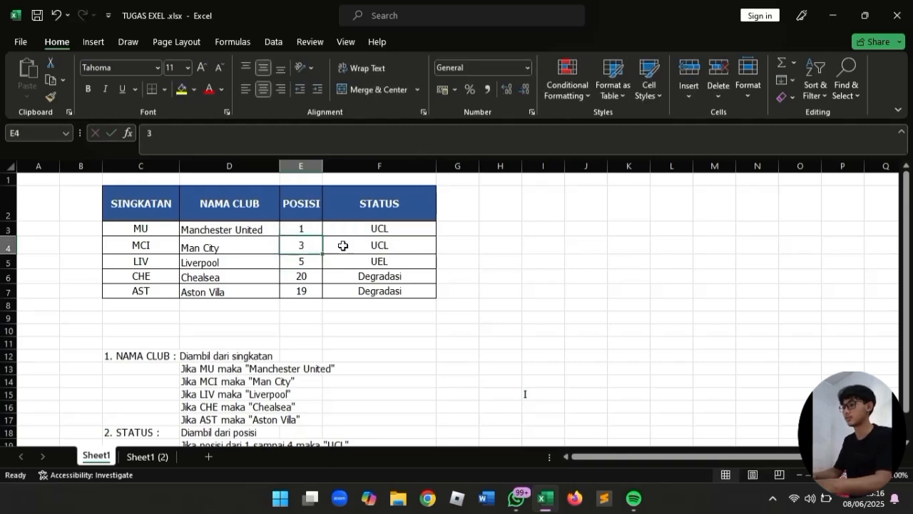
- Set the POSISI value of the CHE row in E6 to 10
click(316, 274)
double_click(316, 274)
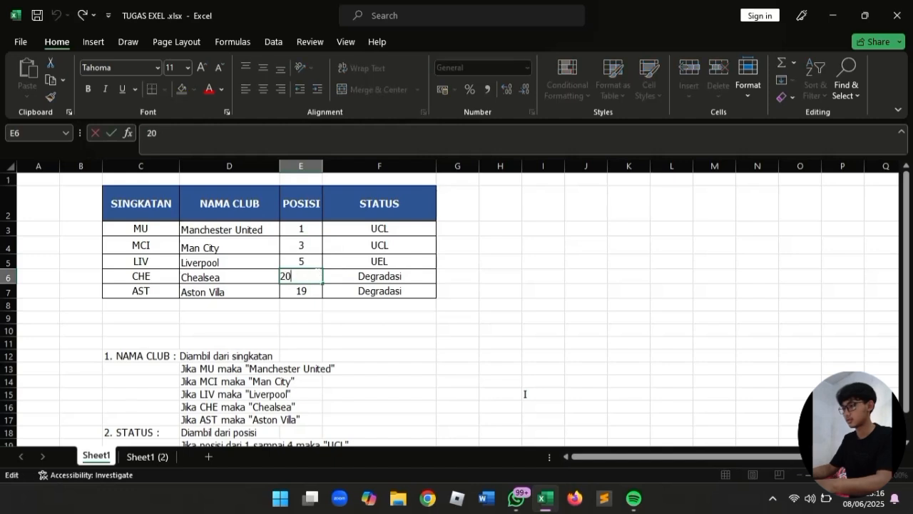
key(BackSpace)
key(BackSpace)
text(10)
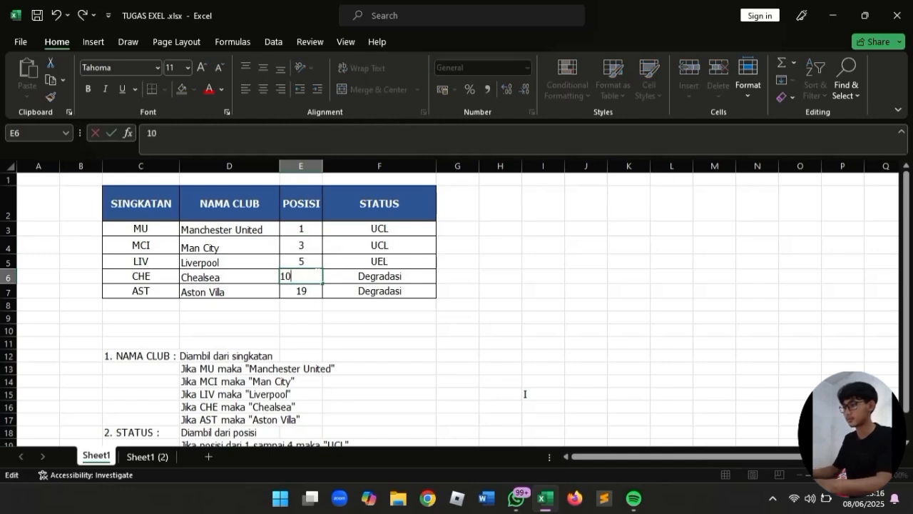
key(Return)
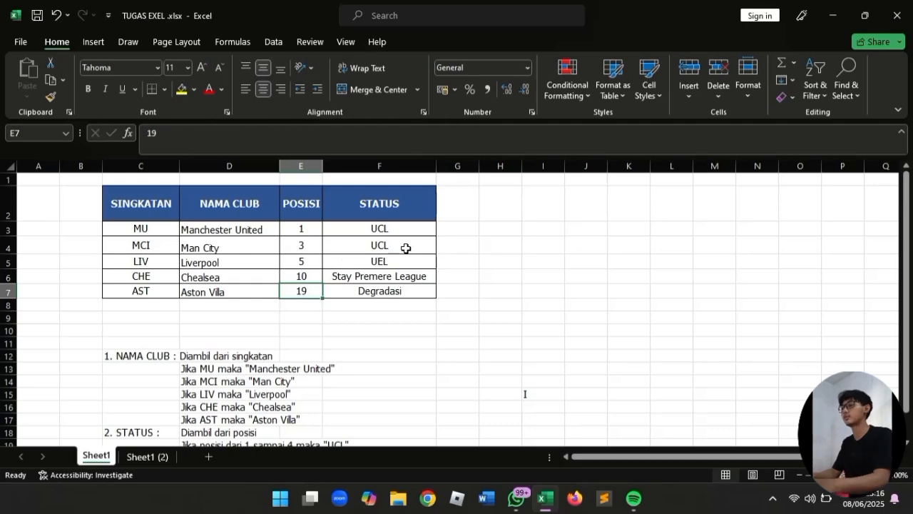
- Review the nested IF formulas in the STATUS and NAMA CLUB columns alongside the POSISI values and the written rules
scroll(406, 248, down, 1)
scroll(406, 248, up, 1)
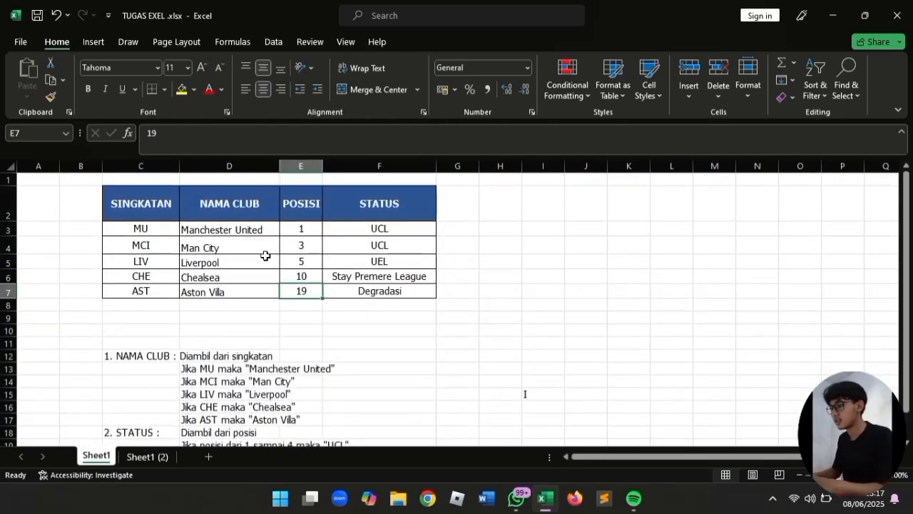
click(377, 230)
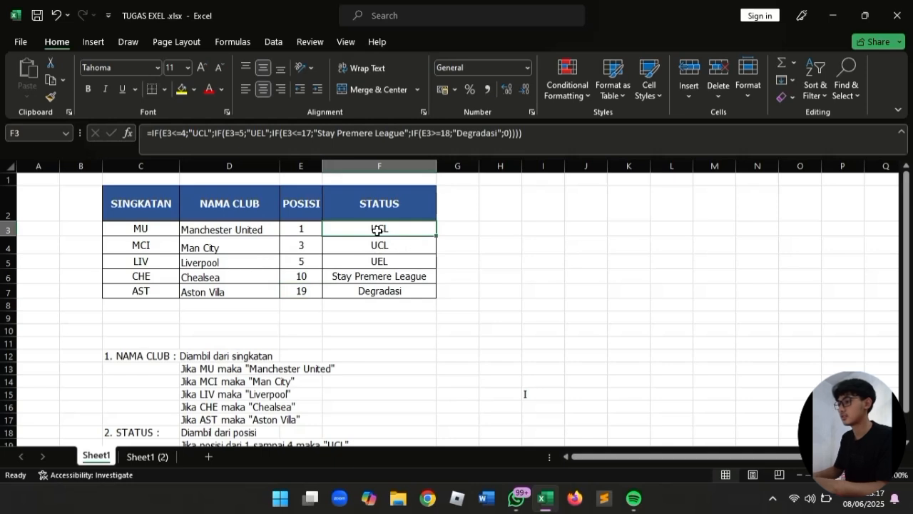
scroll(376, 230, down, 1)
scroll(377, 230, up, 1)
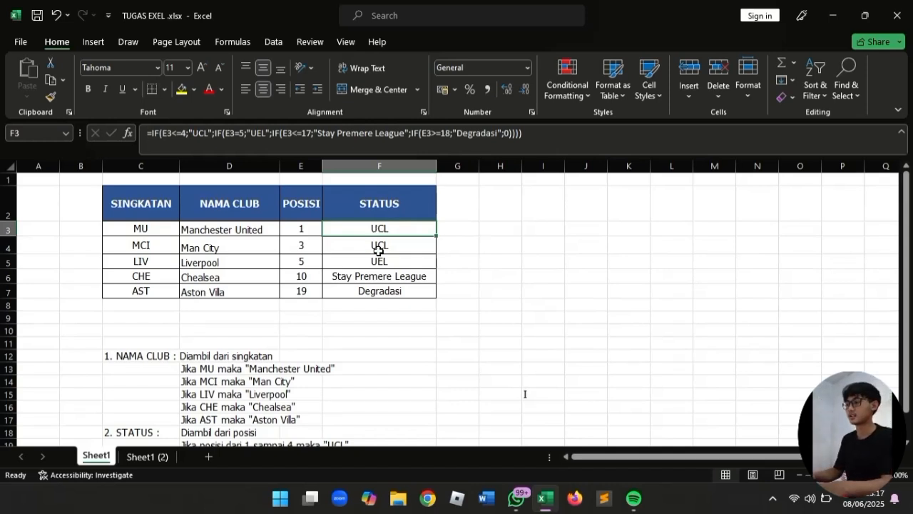
click(381, 246)
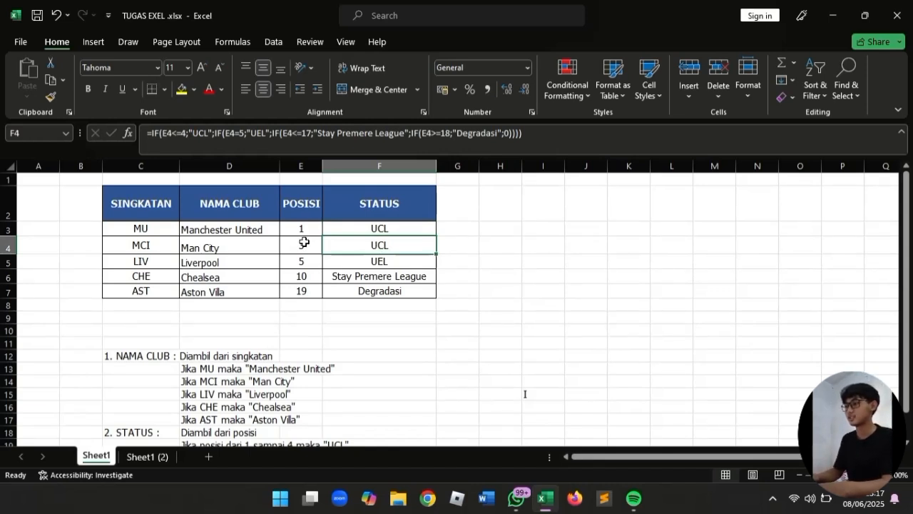
click(301, 241)
click(252, 224)
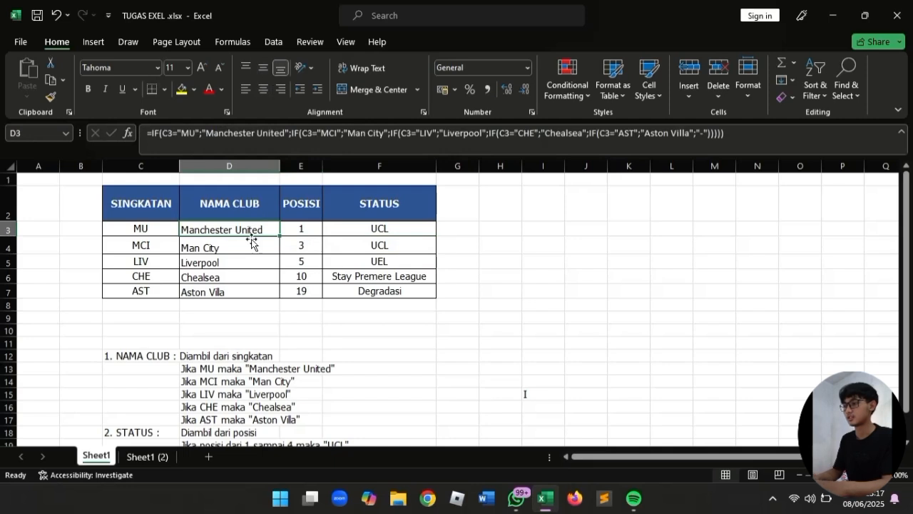
click(250, 242)
click(343, 256)
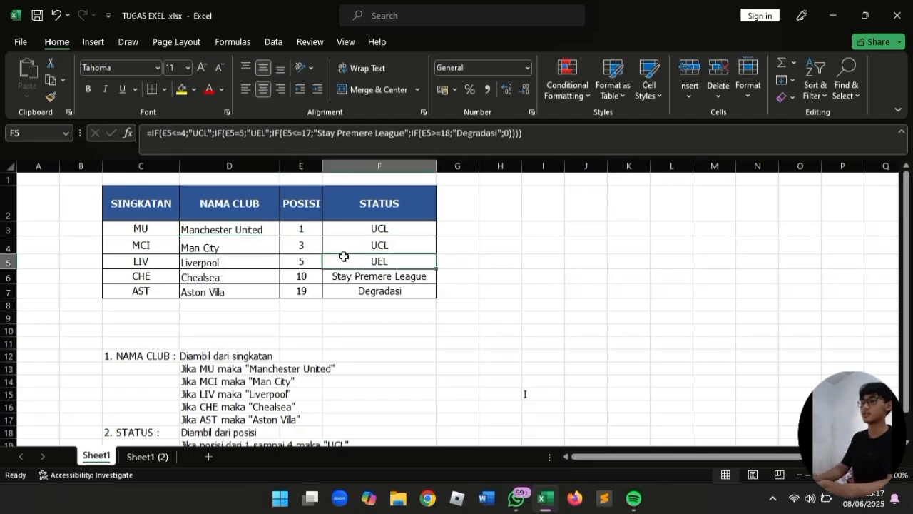